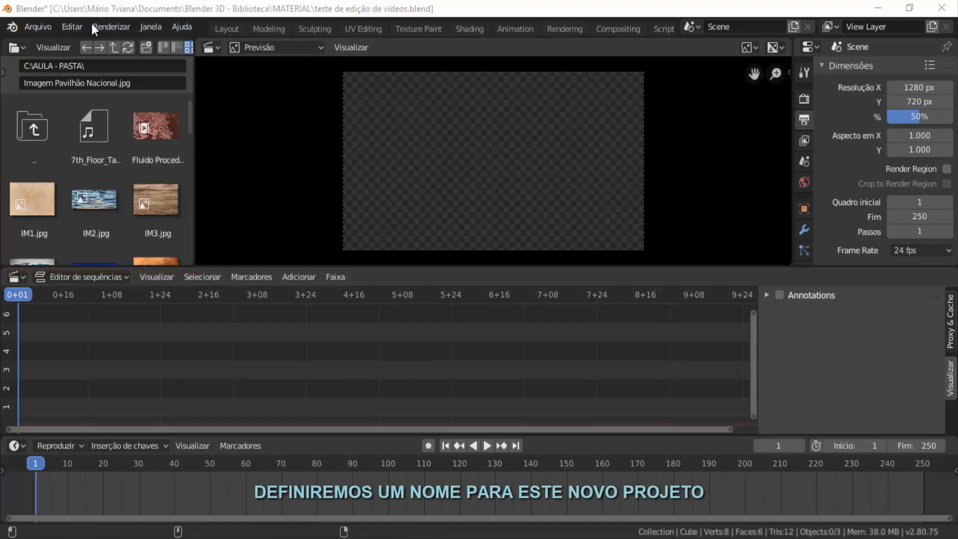
# Save the project under the file name teste de edição de vídeos.blend in the MATERIAL folder
pyautogui.click(40, 26)
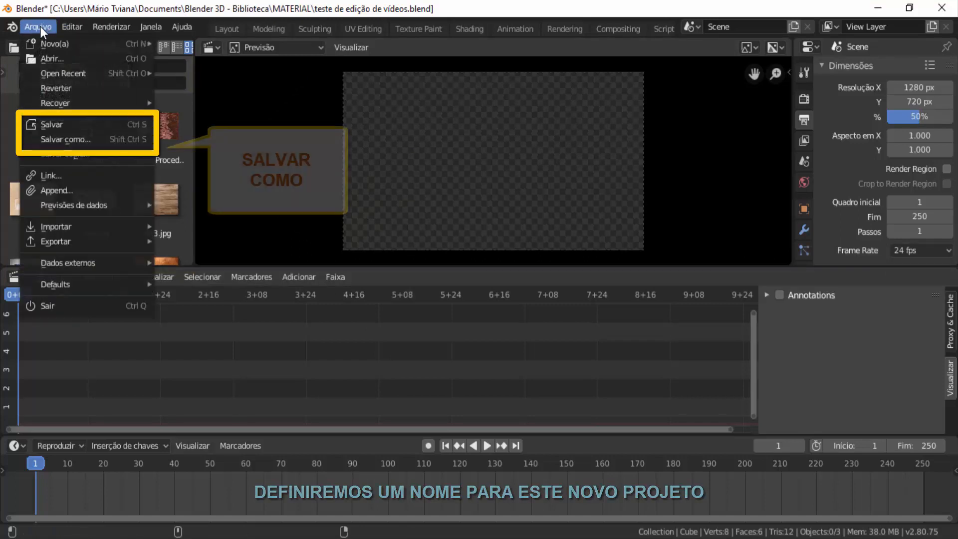
pyautogui.click(55, 139)
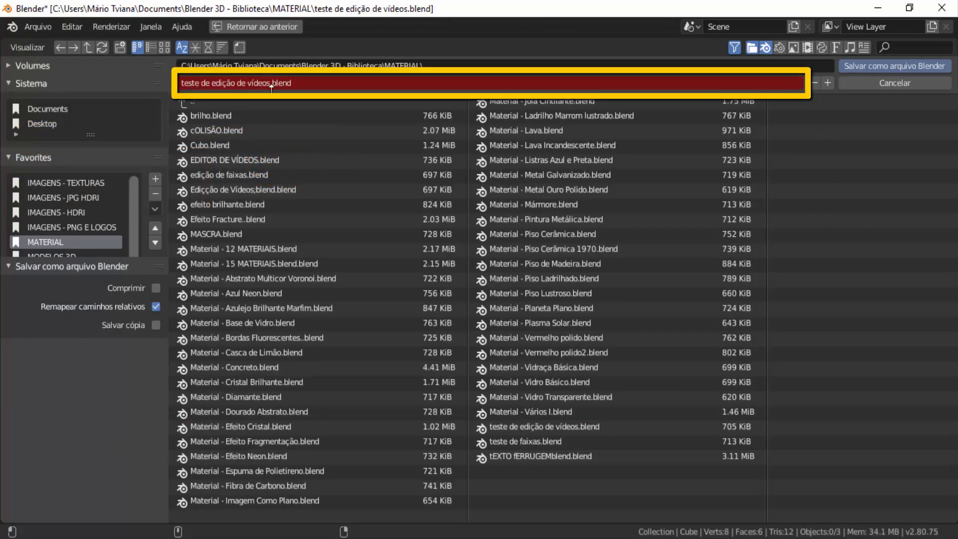
pyautogui.click(920, 66)
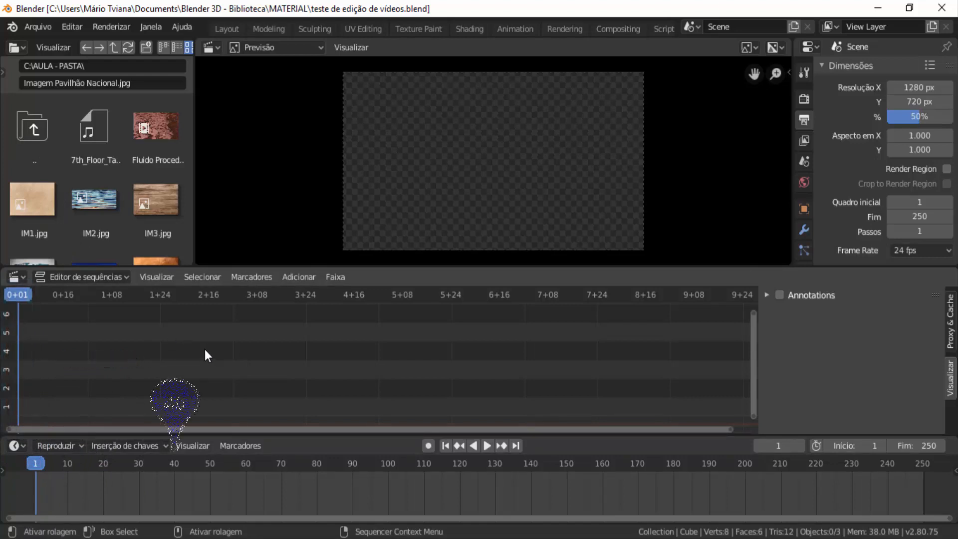
# Insert Video - Colisão 2.avi on channel 2 at frame 40 of the sequencer and play it back
pyautogui.click(175, 460)
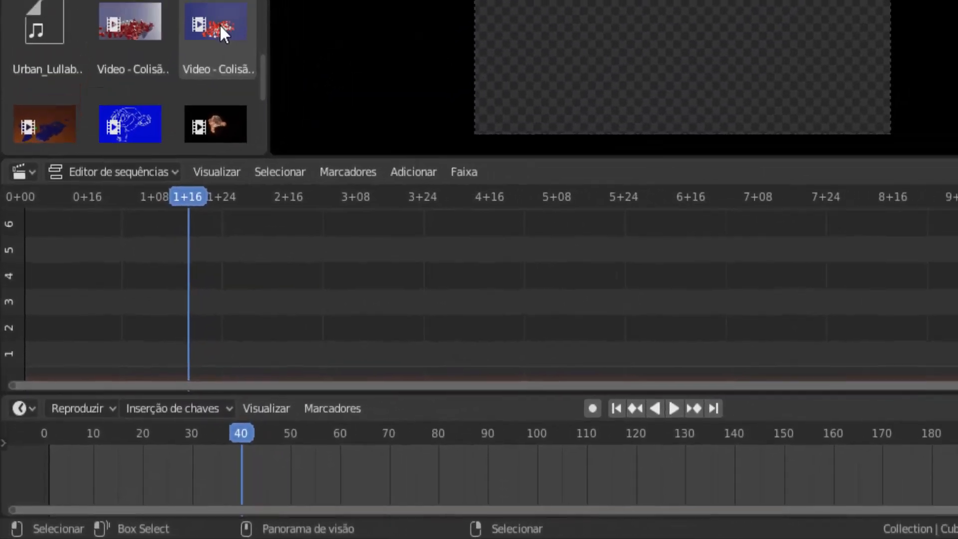
pyautogui.moveTo(220, 23); pyautogui.dragTo(312, 352)
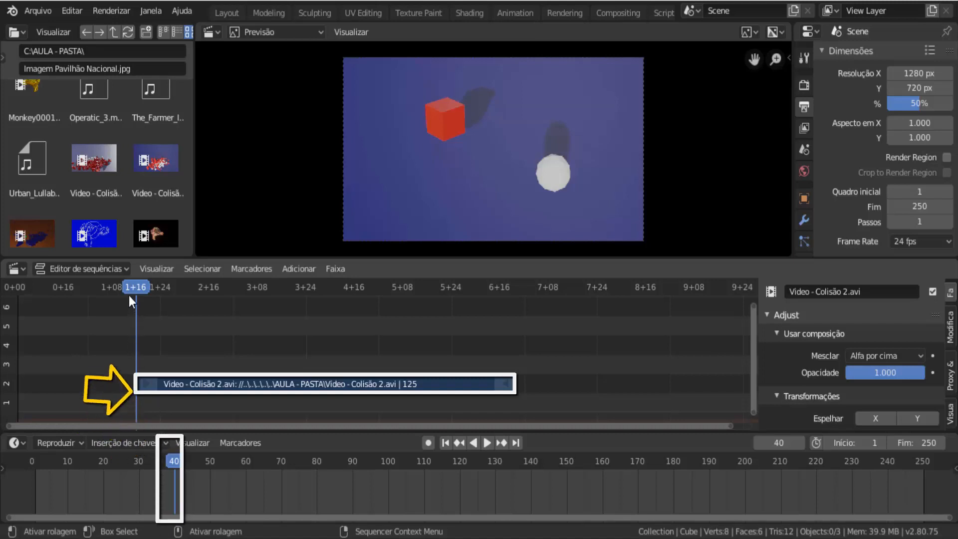
pyautogui.click(487, 443)
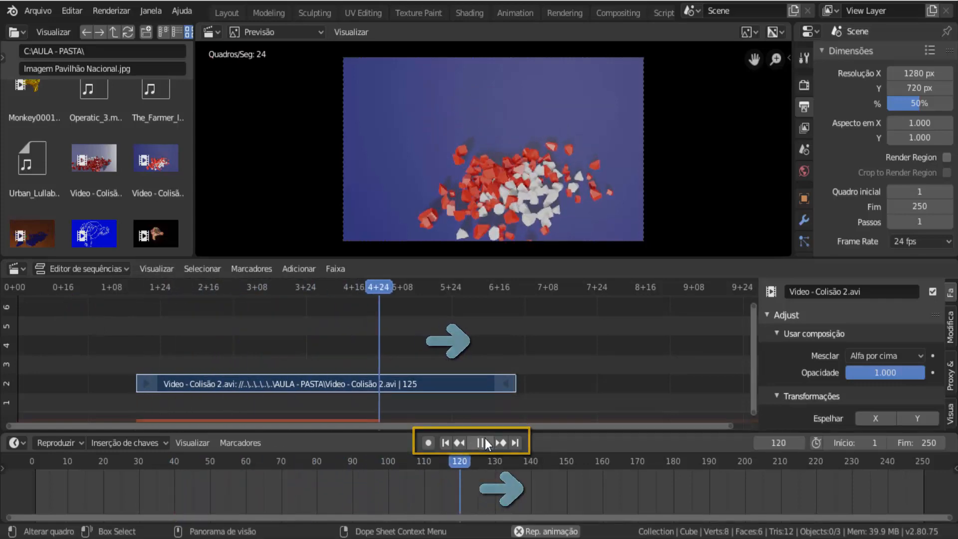
pyautogui.click(488, 443)
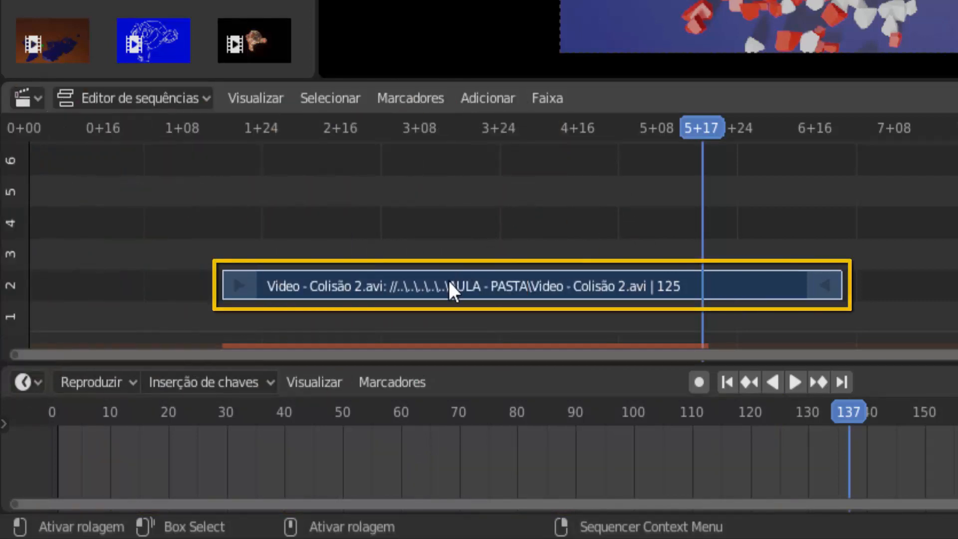
# Move the Video - Colisão 2.avi strip to channel 1 so it starts at frame 1, and return to the first frame
pyautogui.moveTo(448, 280); pyautogui.dragTo(543, 238)
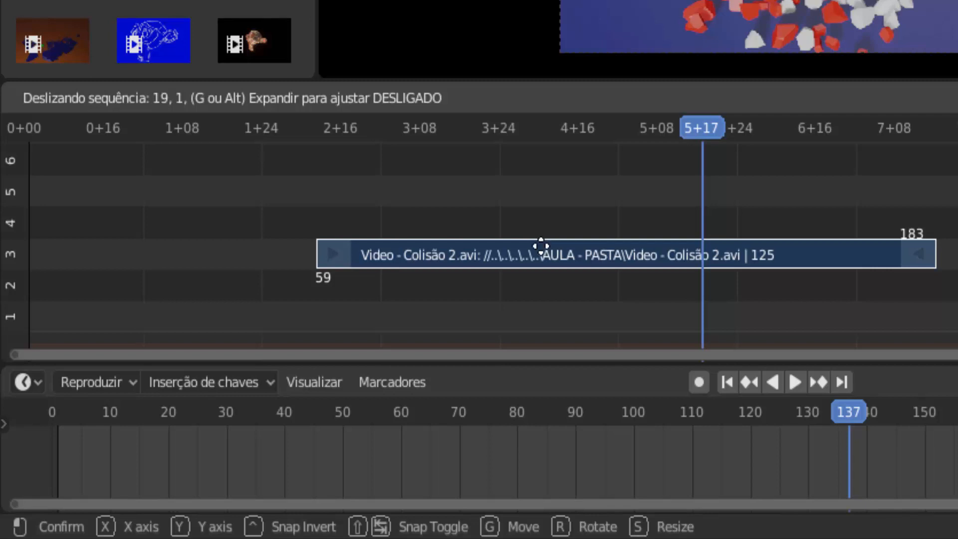
pyautogui.moveTo(540, 245); pyautogui.dragTo(257, 321)
pyautogui.click(726, 383)
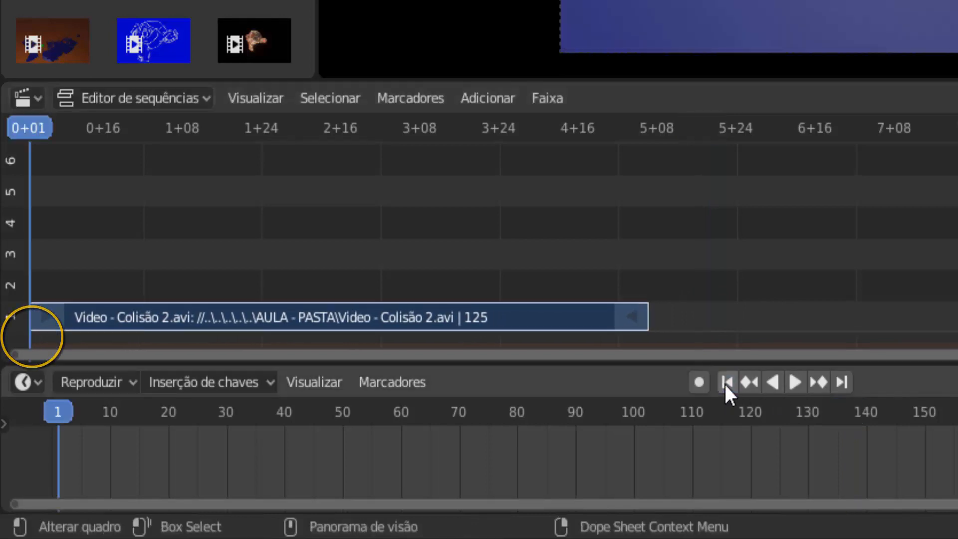
# Play the timeline past the strip's end and scrub back to the strip's last frame, 125
pyautogui.click(794, 381)
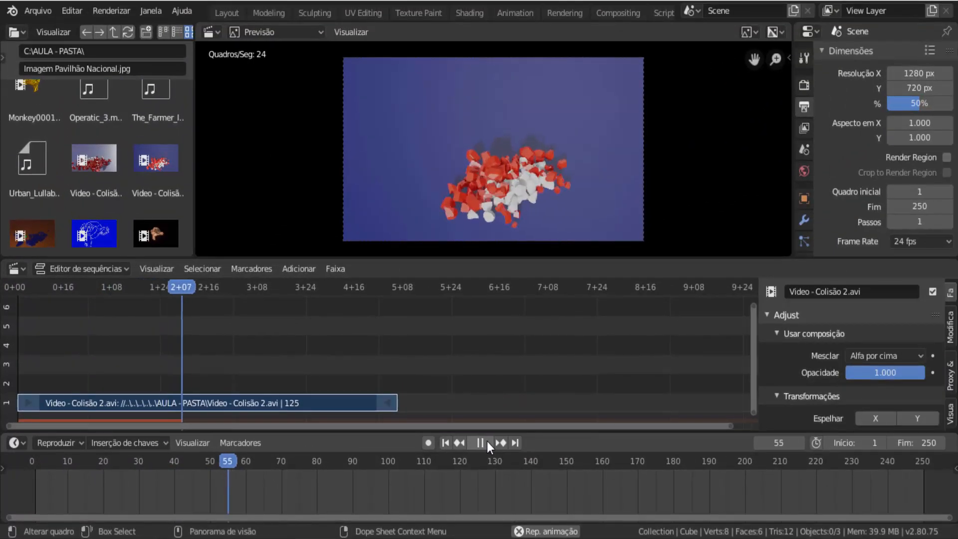
pyautogui.click(527, 433)
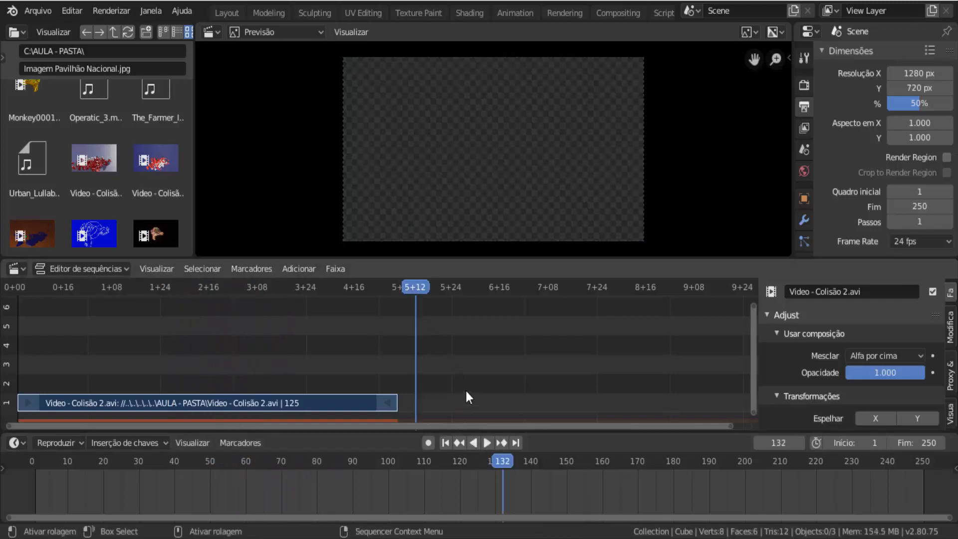
pyautogui.moveTo(420, 282); pyautogui.dragTo(397, 283)
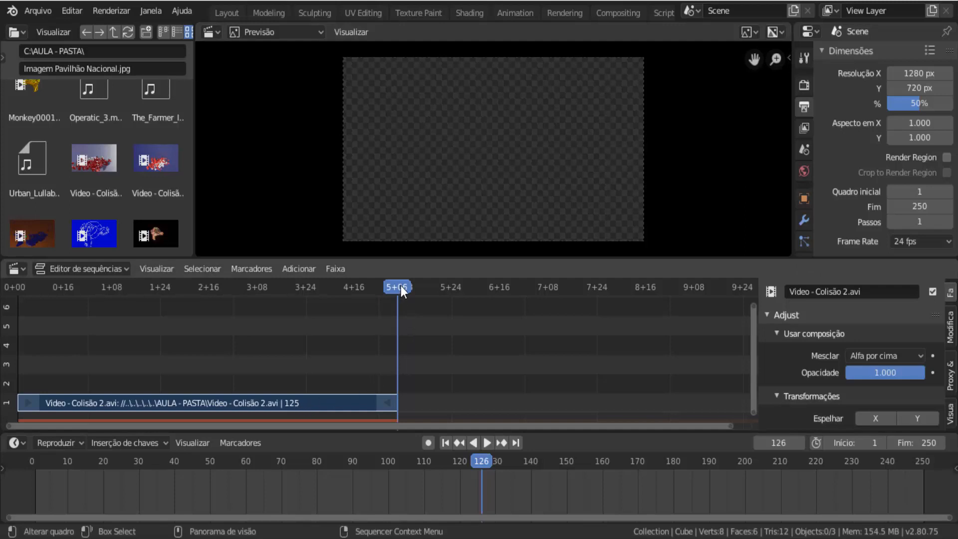
pyautogui.press('space')
pyautogui.moveTo(400, 287); pyautogui.dragTo(393, 293)
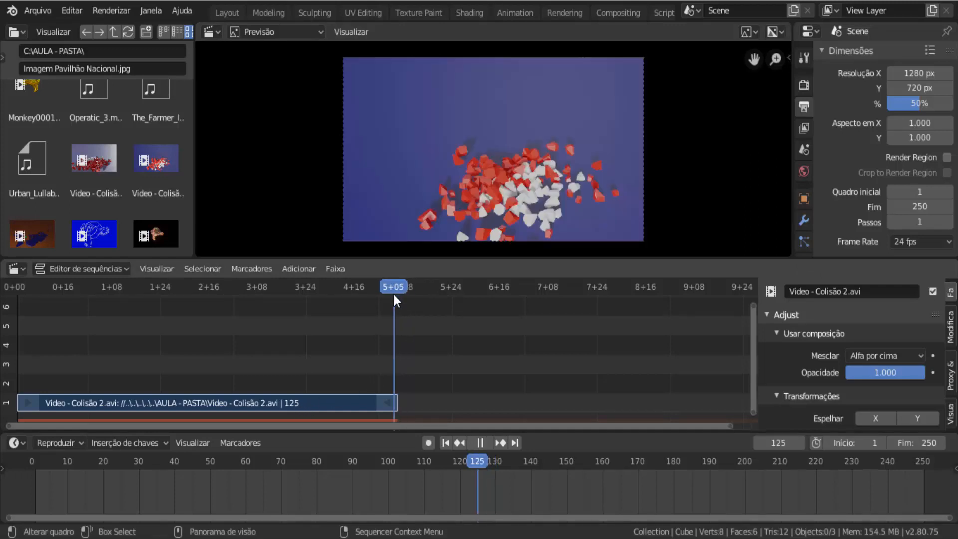
pyautogui.press('space')
# Move the strip to channel 3 starting at frame 97, play the timeline from frame 1, and return to the first frame
pyautogui.moveTo(162, 402); pyautogui.dragTo(457, 363)
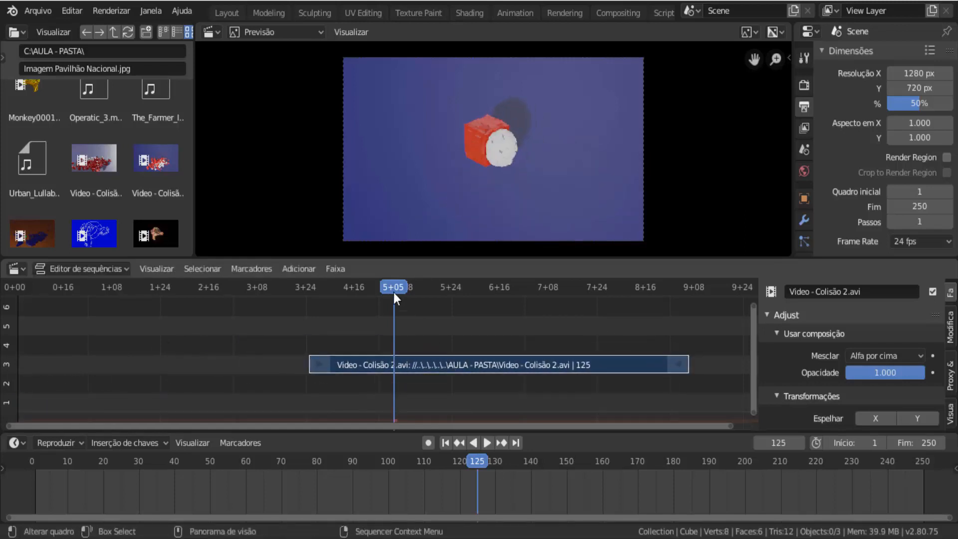
pyautogui.press('space')
pyautogui.click(74, 289)
pyautogui.moveTo(71, 292); pyautogui.dragTo(19, 310)
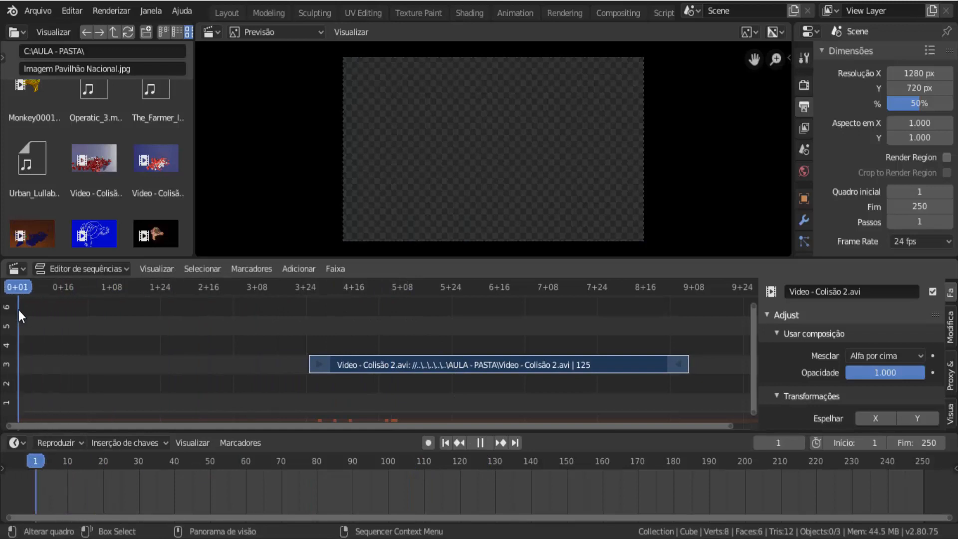
pyautogui.click(483, 446)
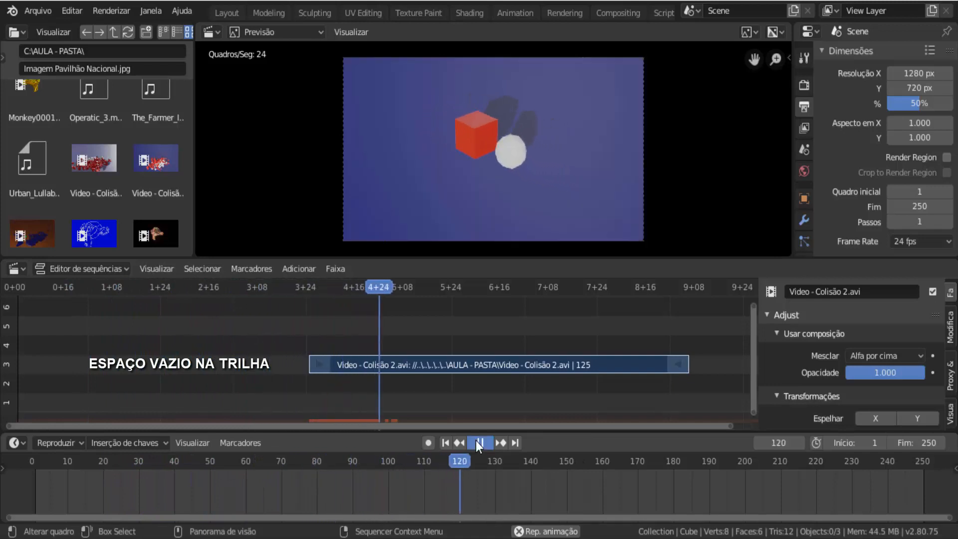
pyautogui.click(477, 441)
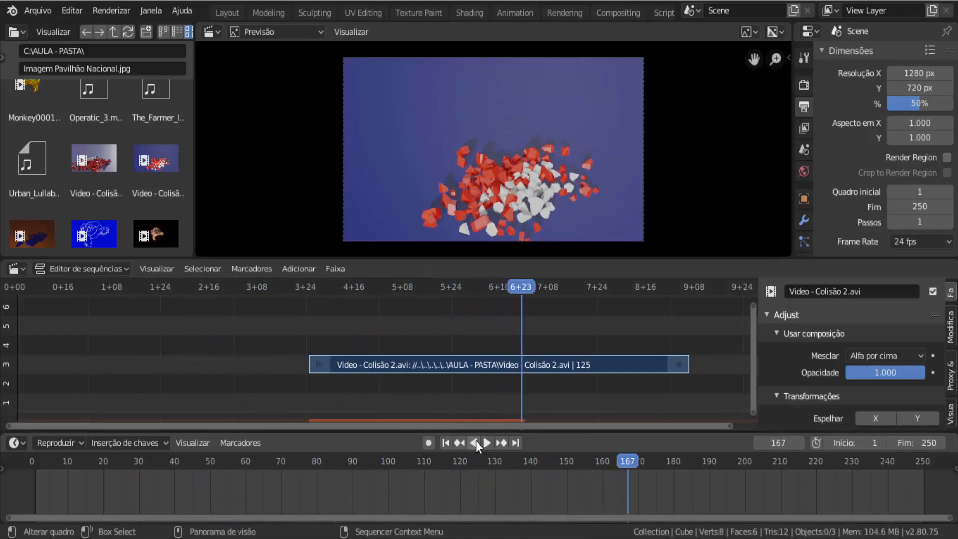
pyautogui.click(446, 443)
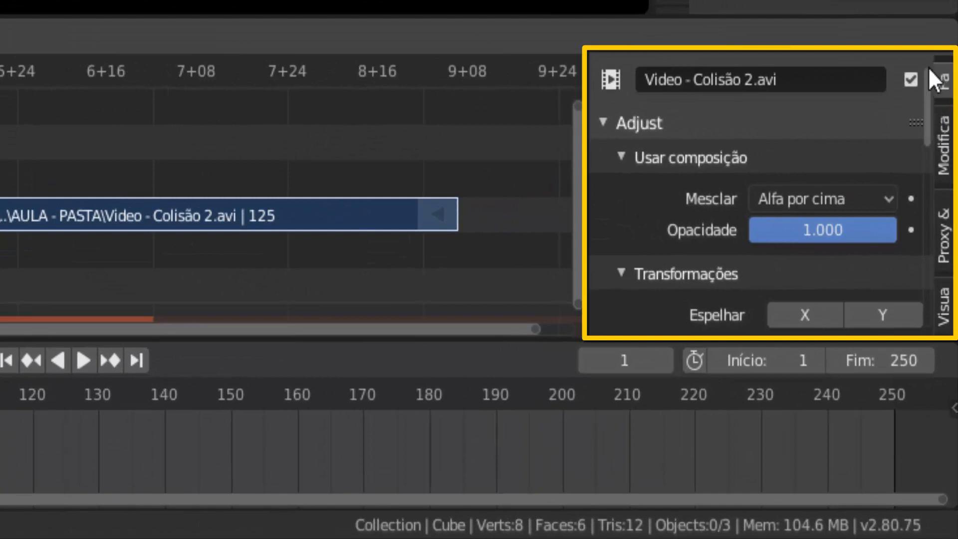
# Set the Video - Colisão 2.avi strip's start frame to 1 in its Tempo settings and move the strip down to channel 1
pyautogui.scroll(-5, 930, 80)
pyautogui.moveTo(935, 120); pyautogui.dragTo(935, 166)
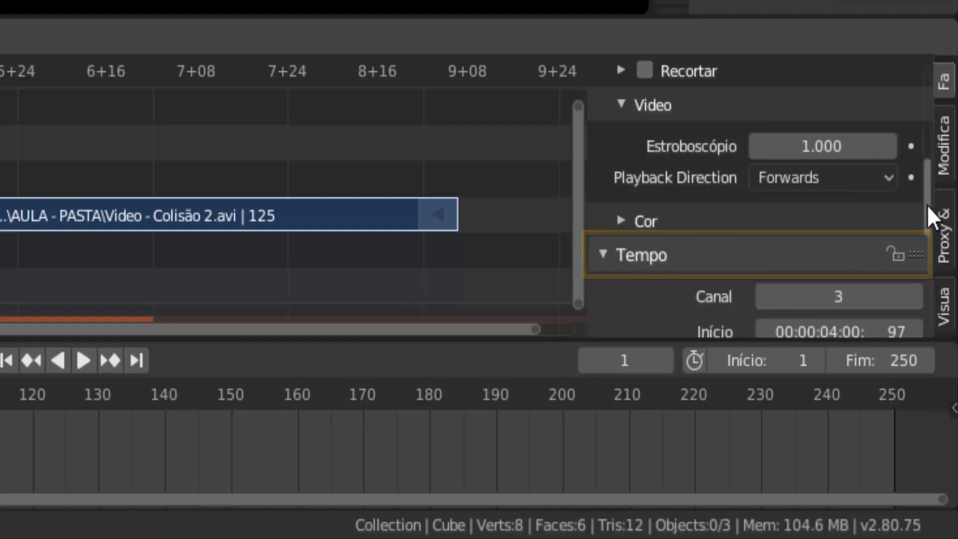
pyautogui.moveTo(927, 204); pyautogui.dragTo(927, 247)
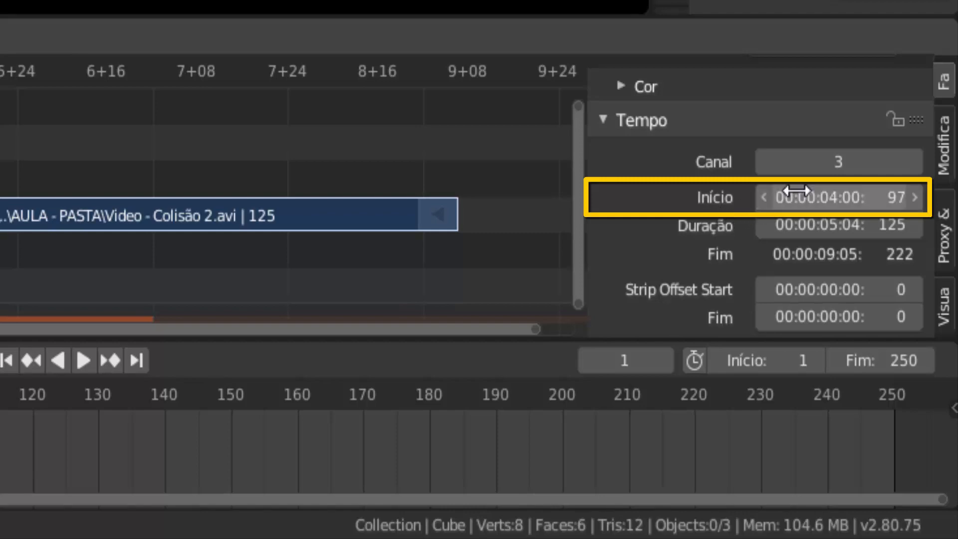
pyautogui.click(766, 191)
pyautogui.write('1')
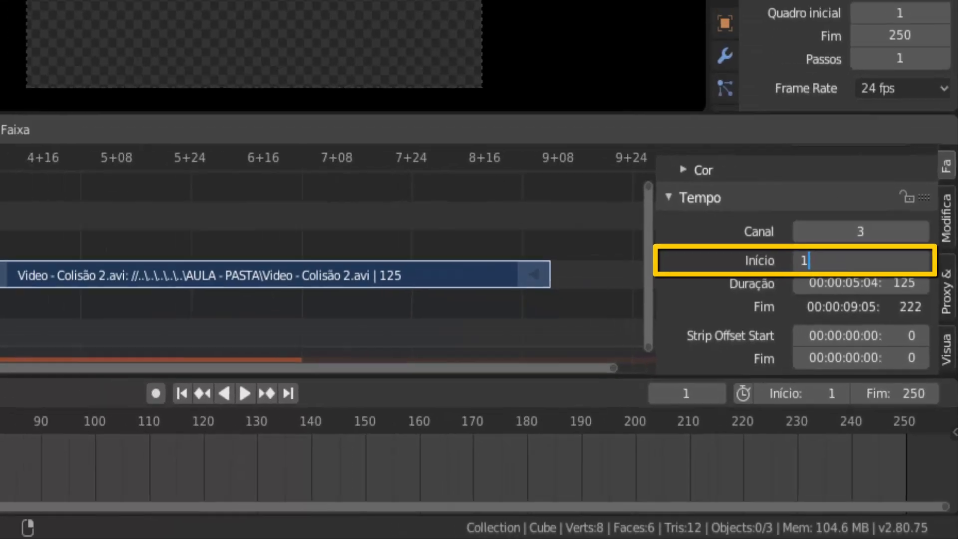
pyautogui.press('Return')
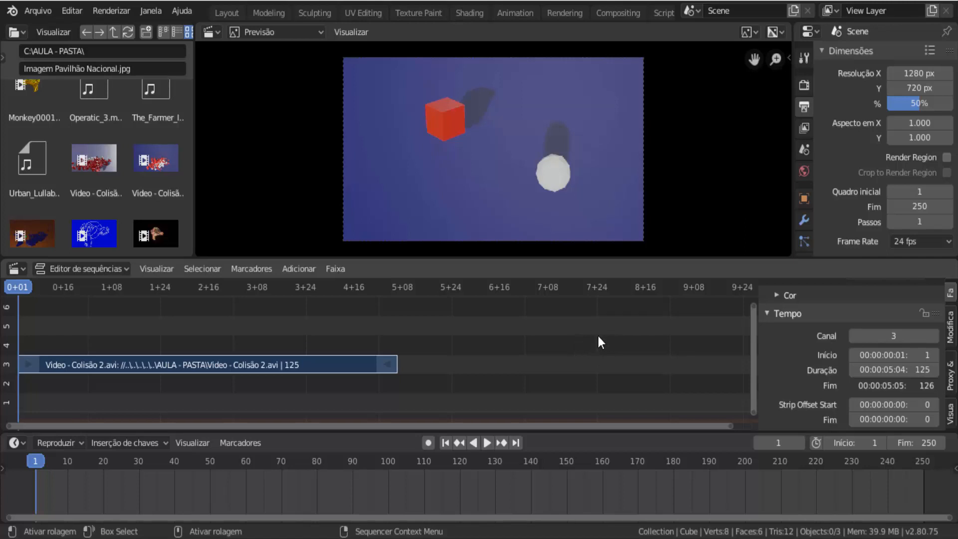
pyautogui.moveTo(144, 367); pyautogui.dragTo(145, 397)
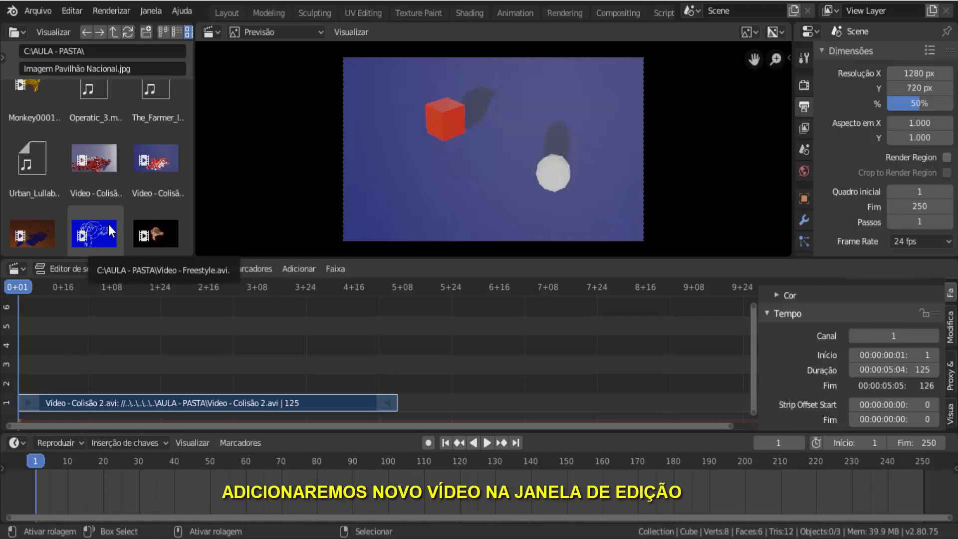
pyautogui.click(301, 268)
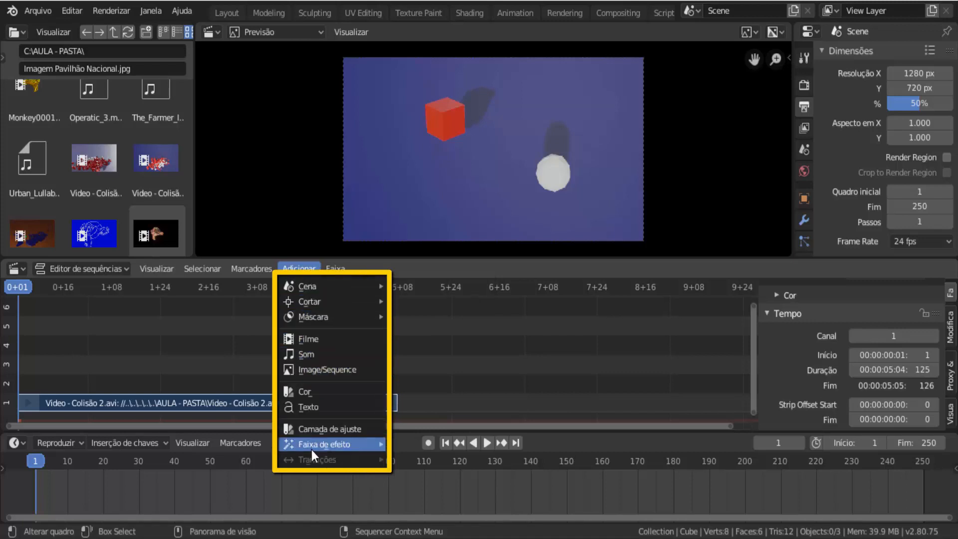
pyautogui.moveTo(320, 309)
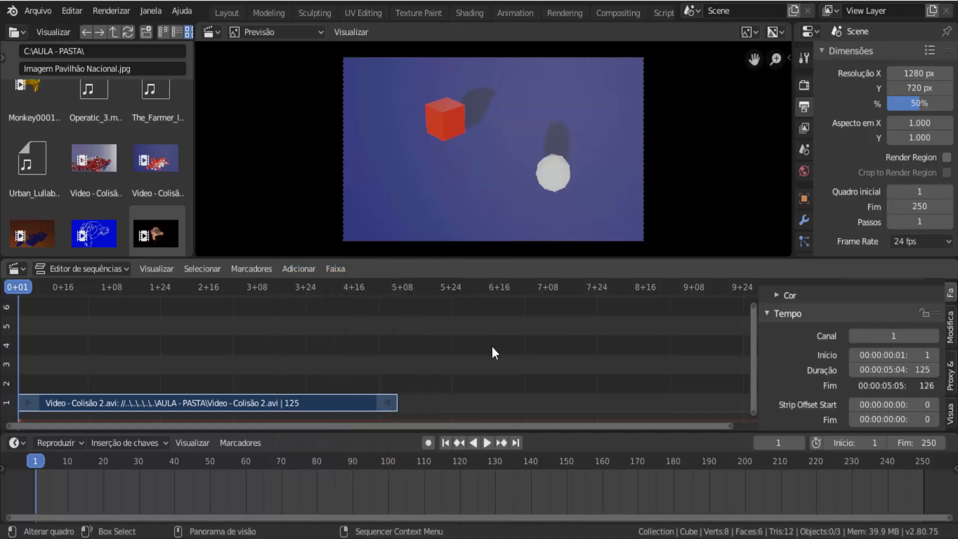
pyautogui.hotkey('shift', 'a')
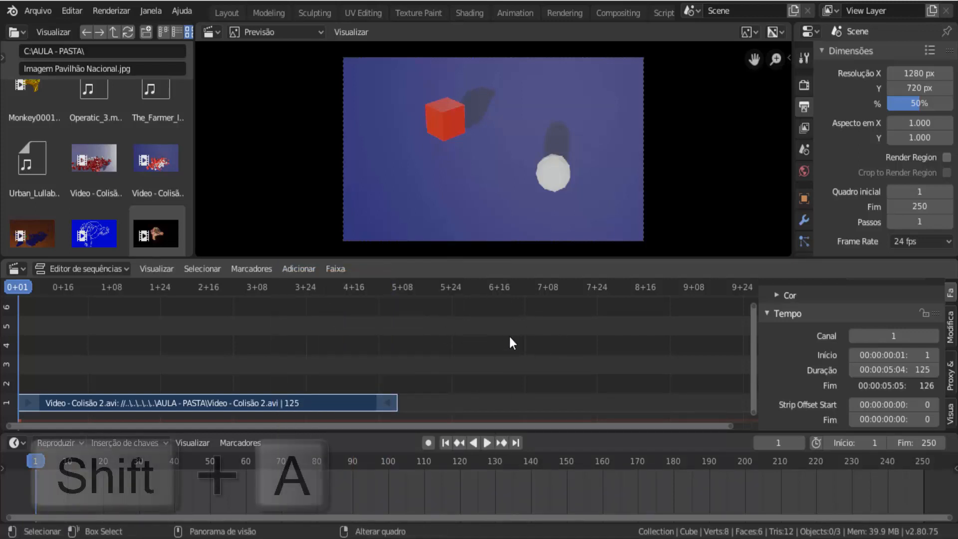
pyautogui.moveTo(510, 336)
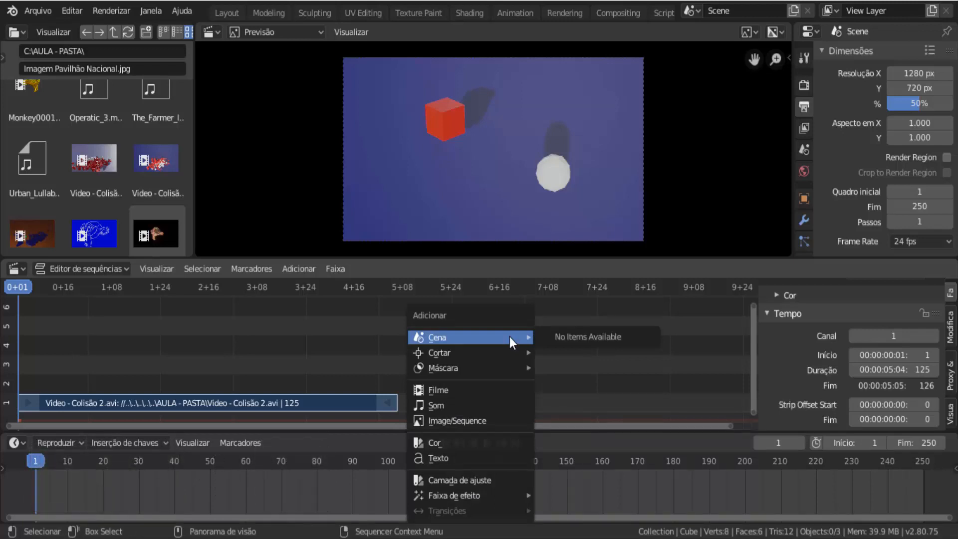
# Add Video - Freestyle.avi from C:\AULA - PASTA as a movie strip on channel 2 starting at frame 1
pyautogui.click(296, 267)
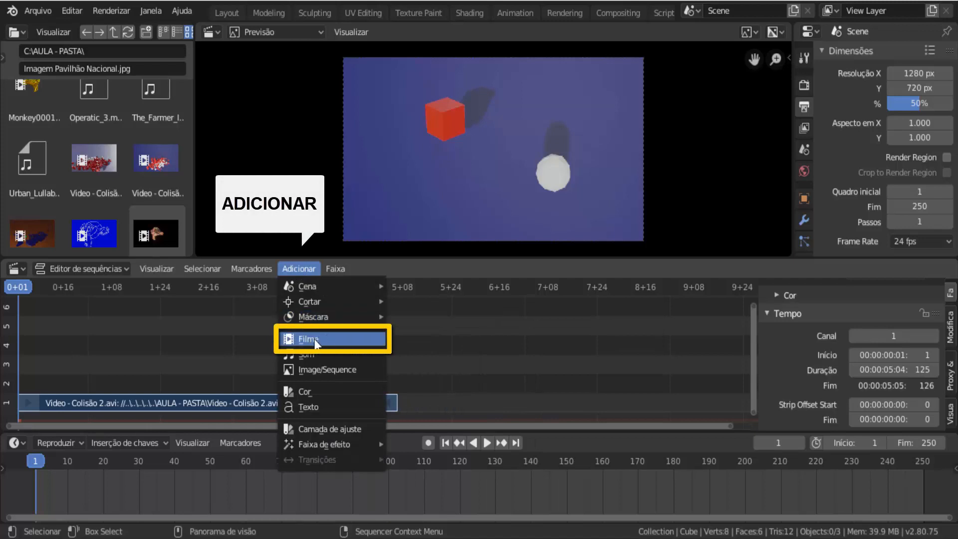
pyautogui.click(315, 340)
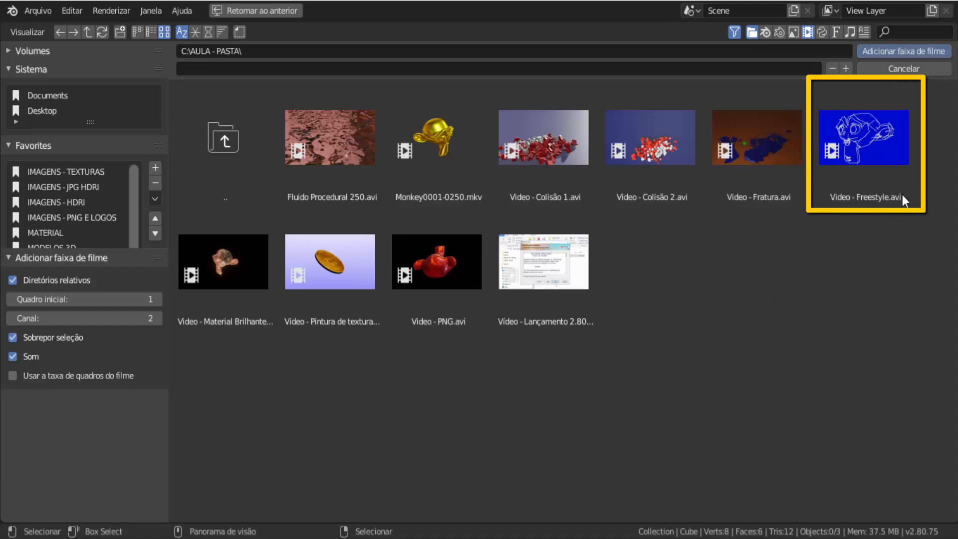
pyautogui.click(859, 126)
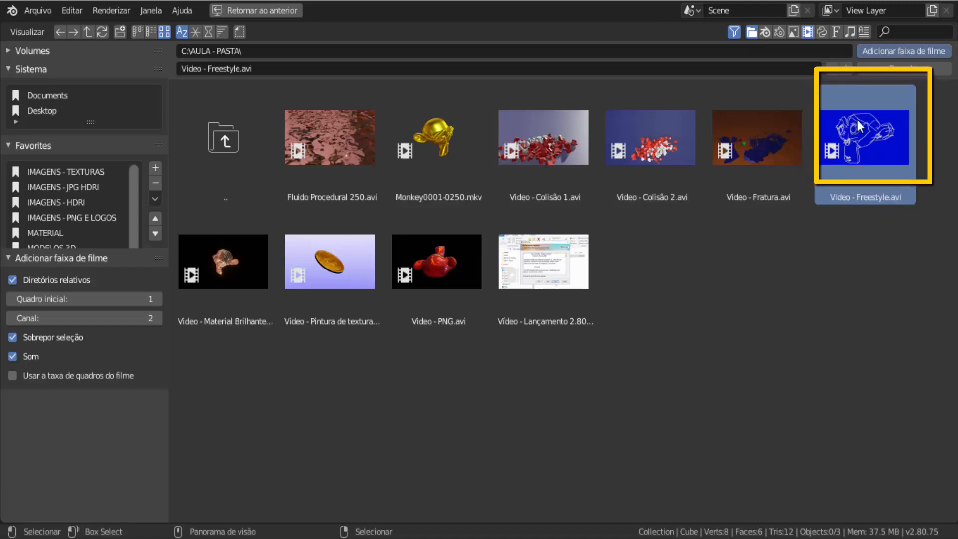
pyautogui.click(907, 51)
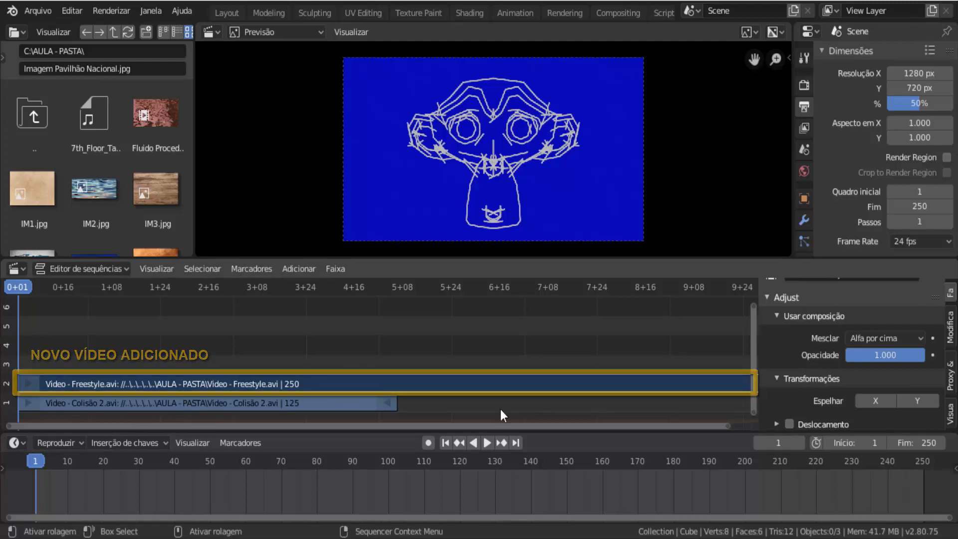
# Play the overlapping strips up to frame 100 and lower the Video - Freestyle.avi strip's opacity to 0
pyautogui.click(487, 443)
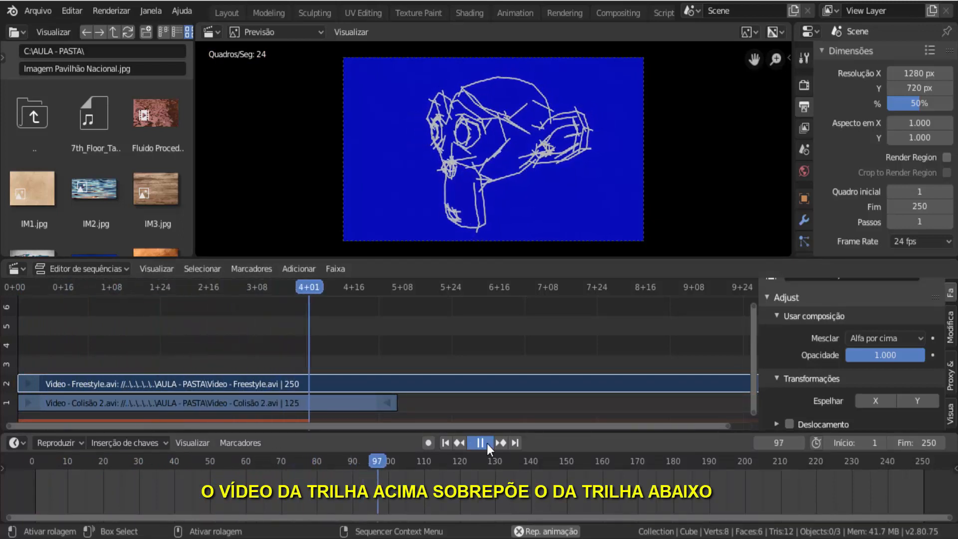
pyautogui.click(486, 444)
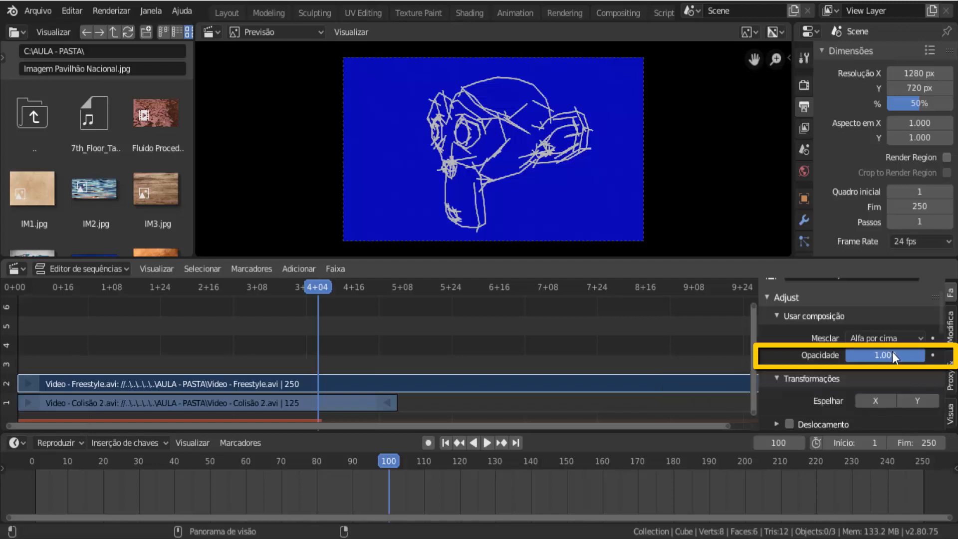
pyautogui.moveTo(885, 355); pyautogui.dragTo(846, 354)
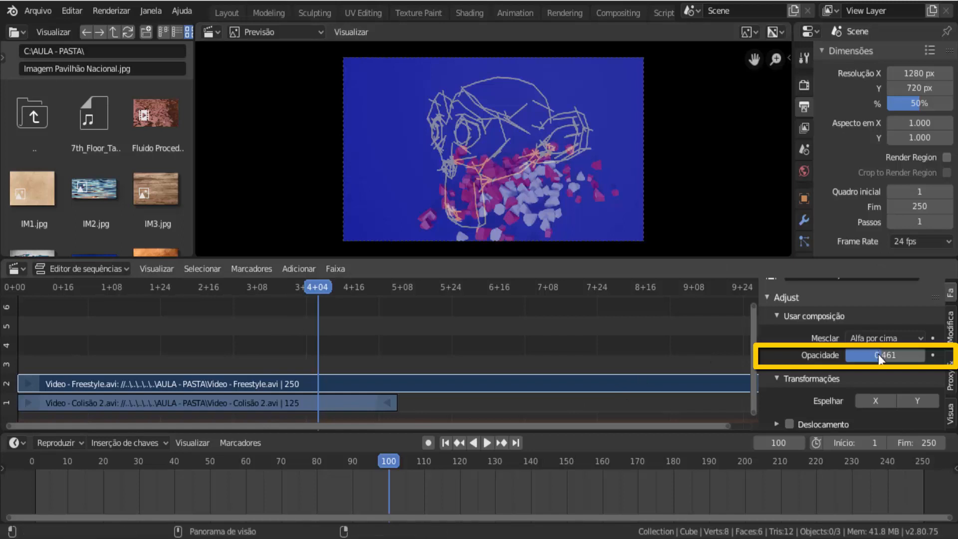
pyautogui.moveTo(879, 359); pyautogui.dragTo(843, 358)
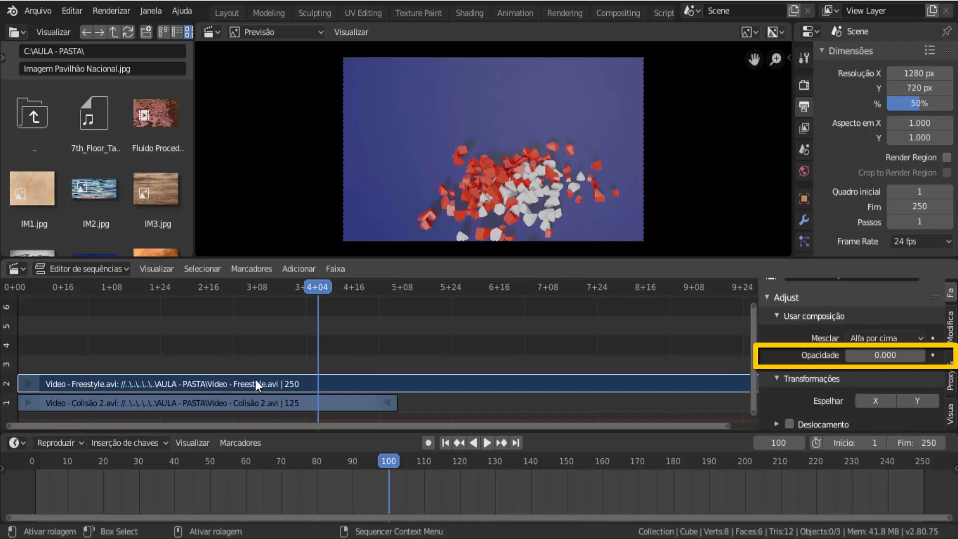
# Restore the Video - Freestyle.avi strip's opacity to 1, then move both strips together up one channel so they start at frame 100
pyautogui.moveTo(868, 358); pyautogui.dragTo(924, 358)
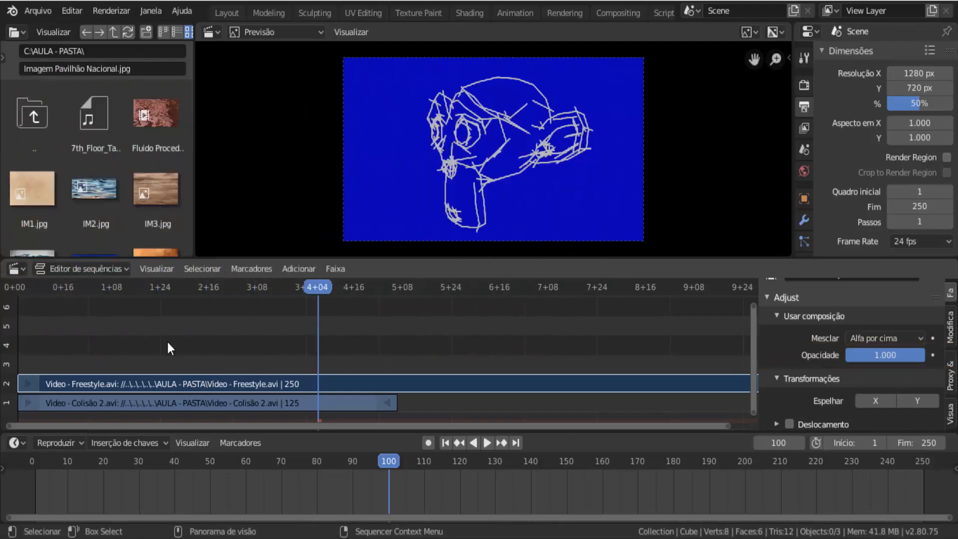
pyautogui.click(174, 403)
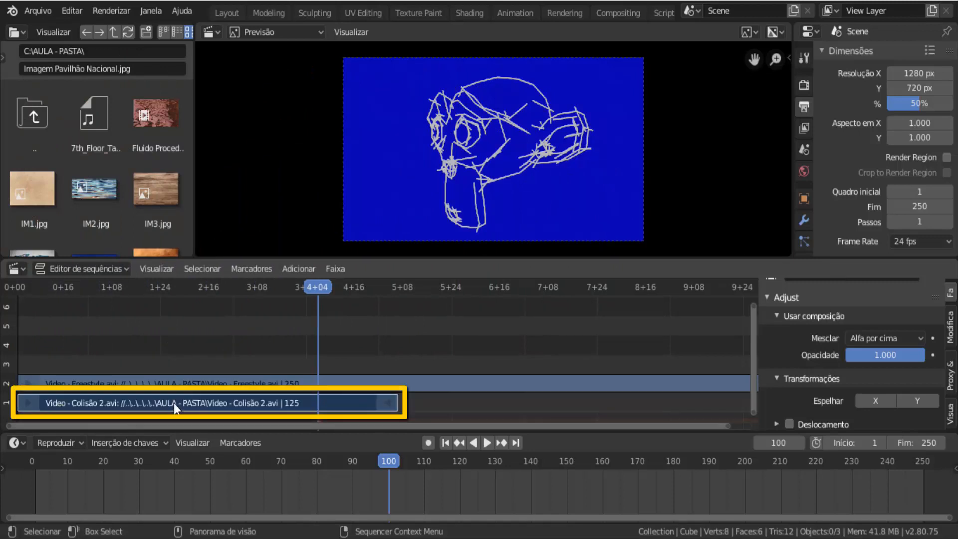
pyautogui.keyDown('shift'); pyautogui.click(214, 383); pyautogui.keyUp('shift')
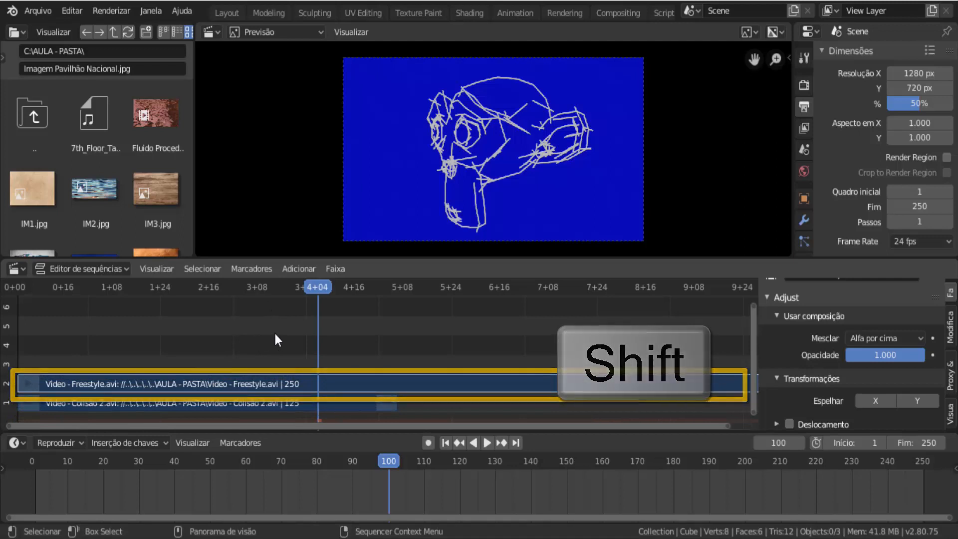
pyautogui.press('g')
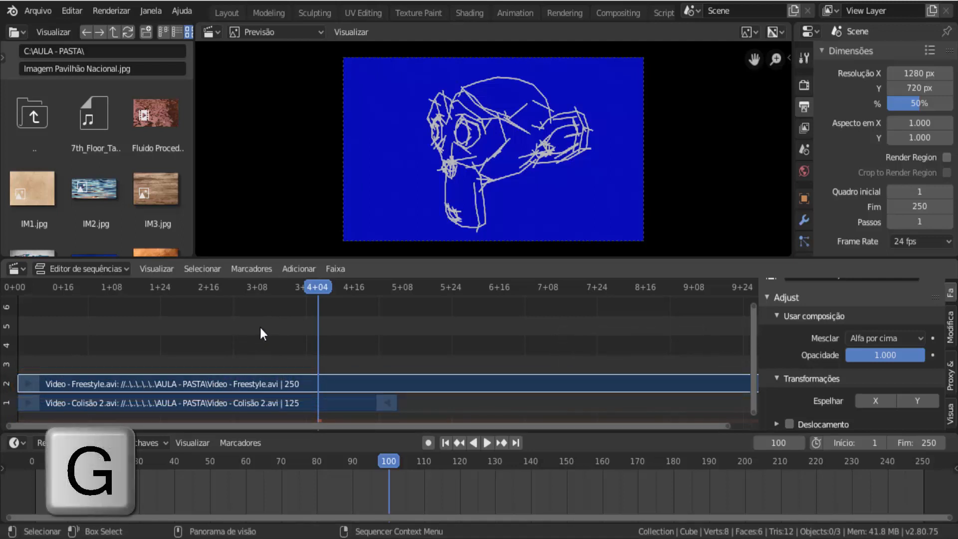
pyautogui.press('g')
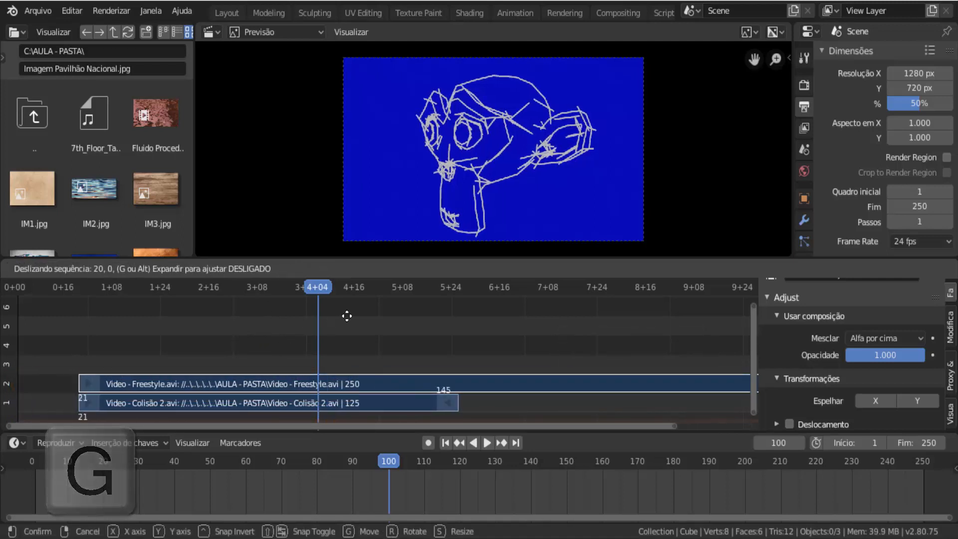
pyautogui.click(537, 321)
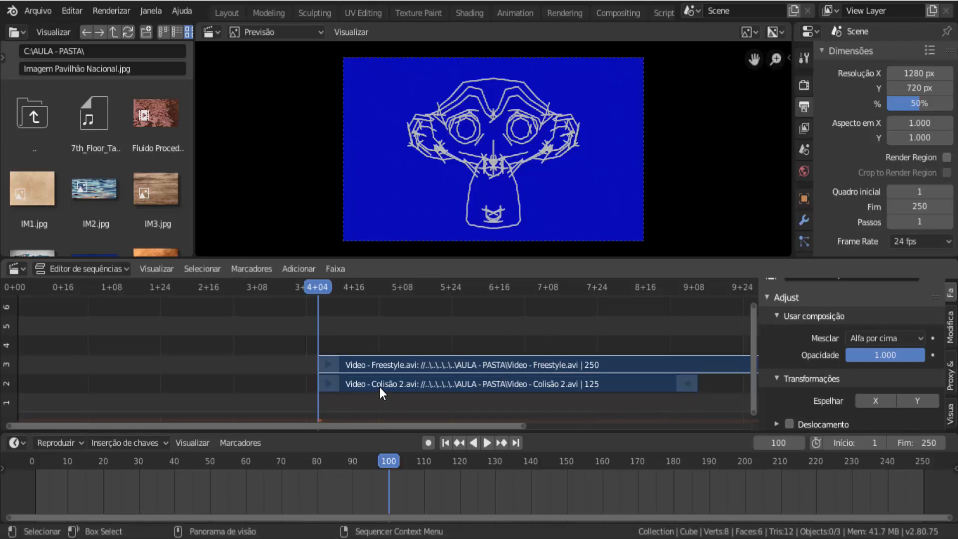
# Set the Video - Colisão 2.avi strip's start frame to 1 in its Tempo settings
pyautogui.click(380, 387)
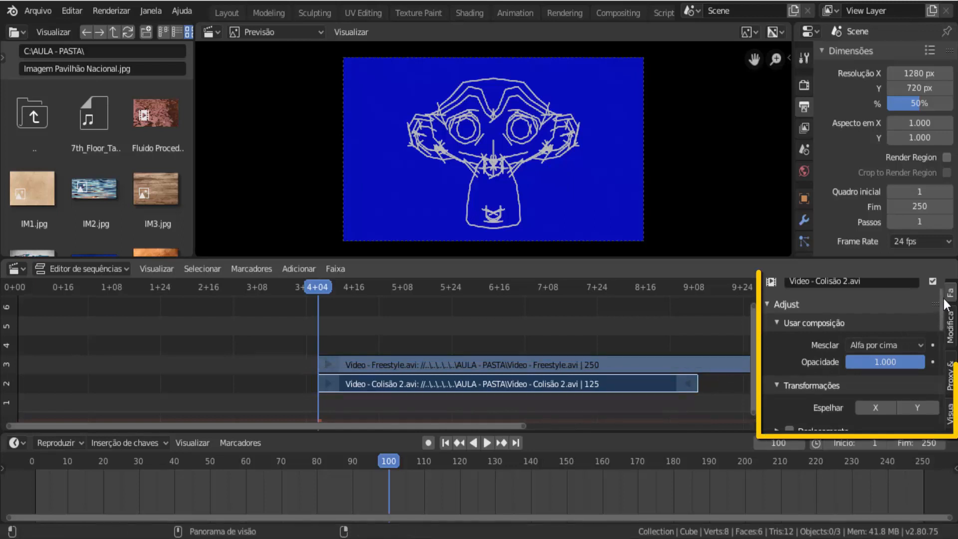
pyautogui.moveTo(943, 306); pyautogui.dragTo(945, 370)
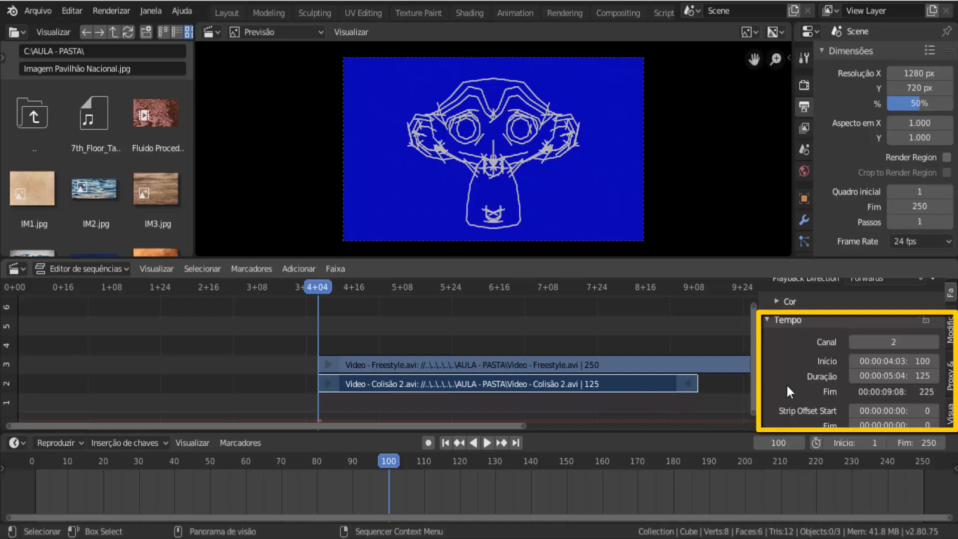
pyautogui.click(879, 359)
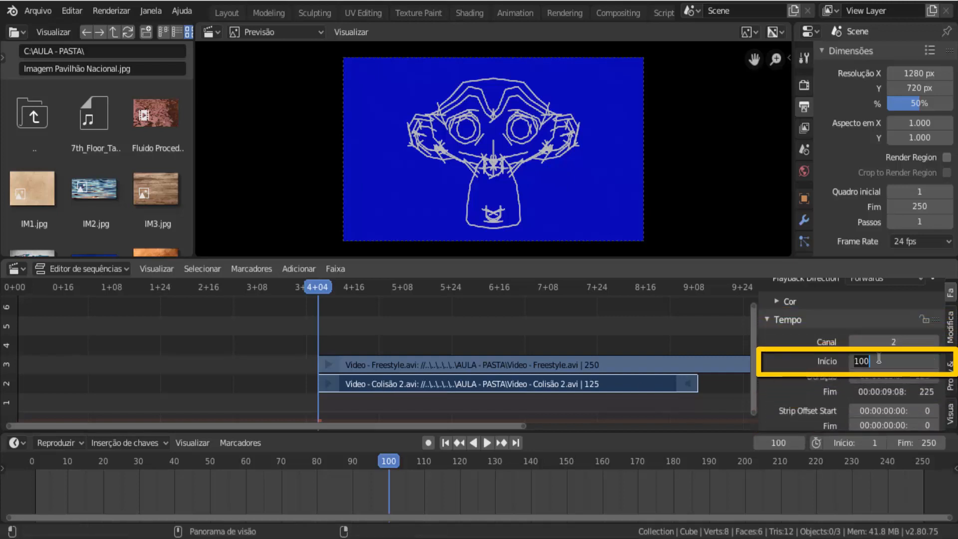
pyautogui.write('1')
pyautogui.press('Return')
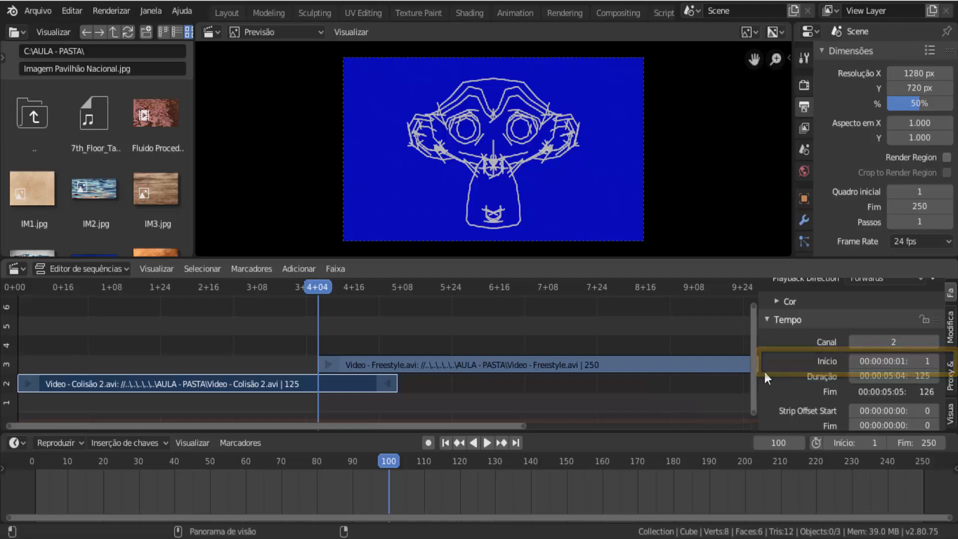
# Play the sequence from frame 0 to where the strips overlap, and stop the playhead at frame 100
pyautogui.moveTo(294, 288); pyautogui.dragTo(10, 288)
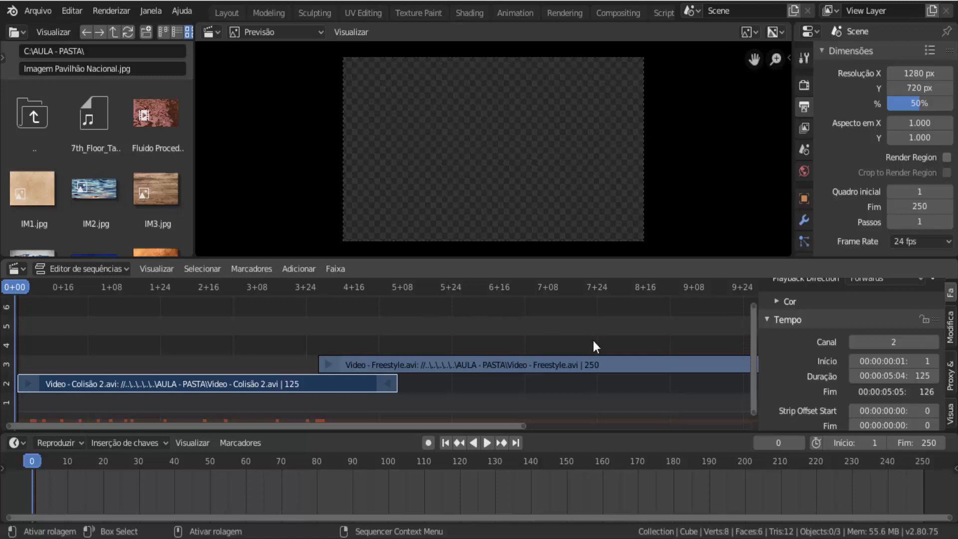
pyautogui.click(486, 447)
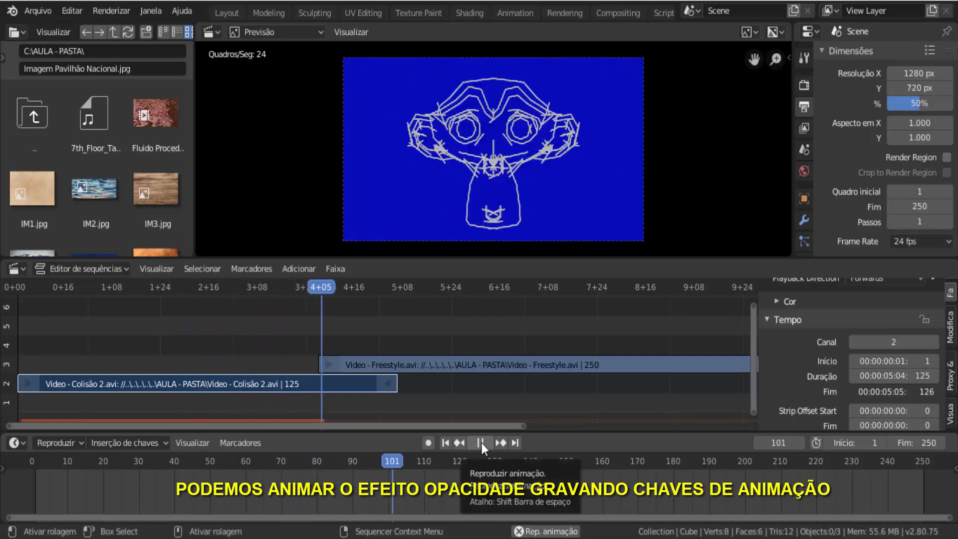
pyautogui.click(323, 297)
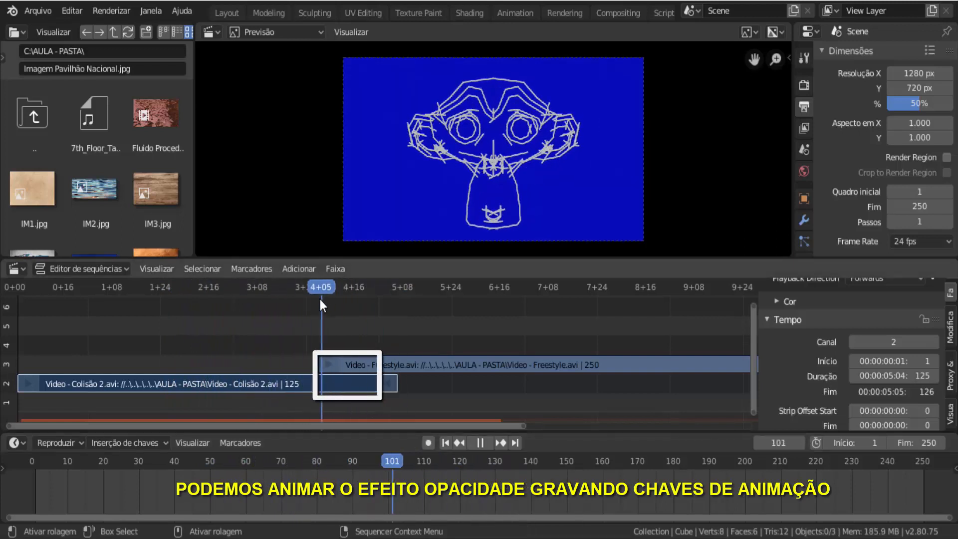
# Lower the Video - Freestyle.avi strip's opacity to 0.026 and insert an opacity keyframe at frame 100
pyautogui.click(358, 362)
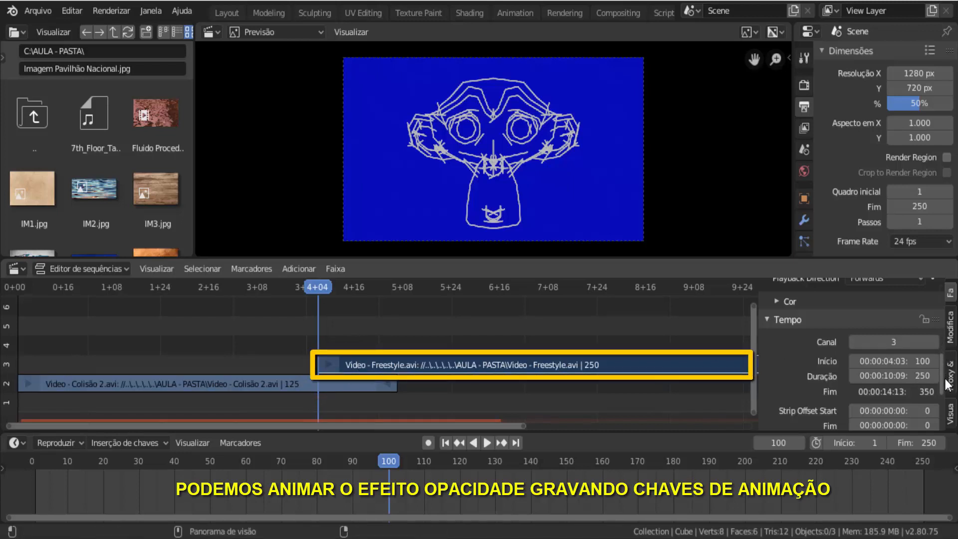
pyautogui.scroll(12, 948, 384)
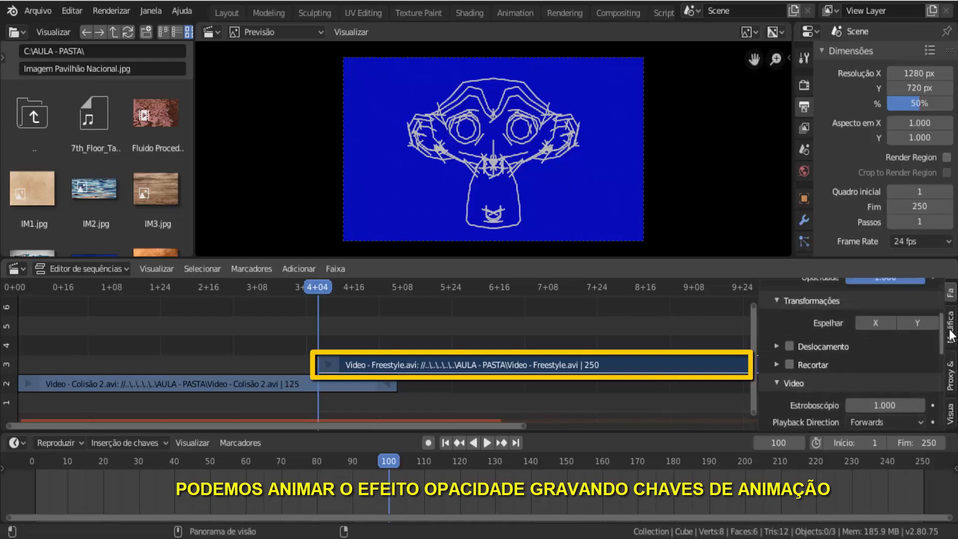
pyautogui.scroll(3, 953, 321)
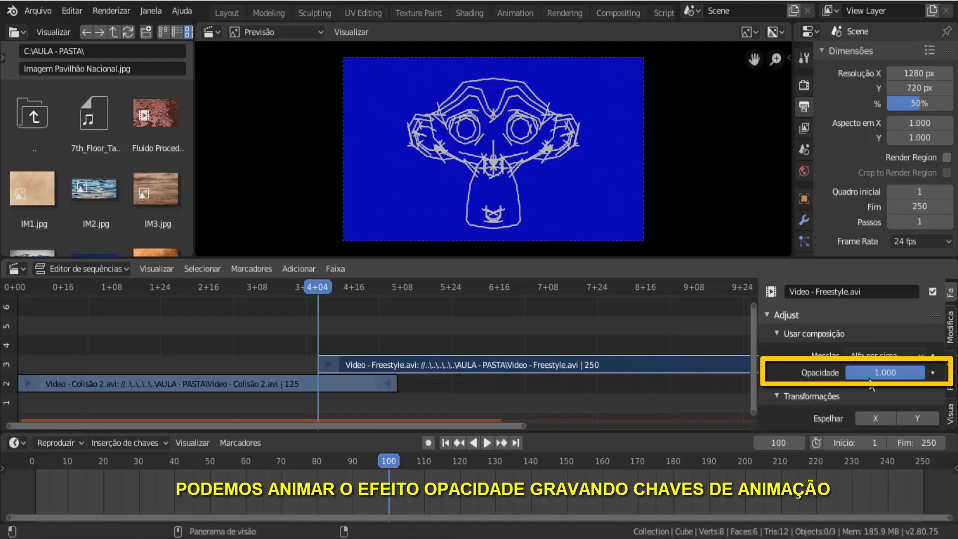
pyautogui.moveTo(897, 370); pyautogui.dragTo(833, 370)
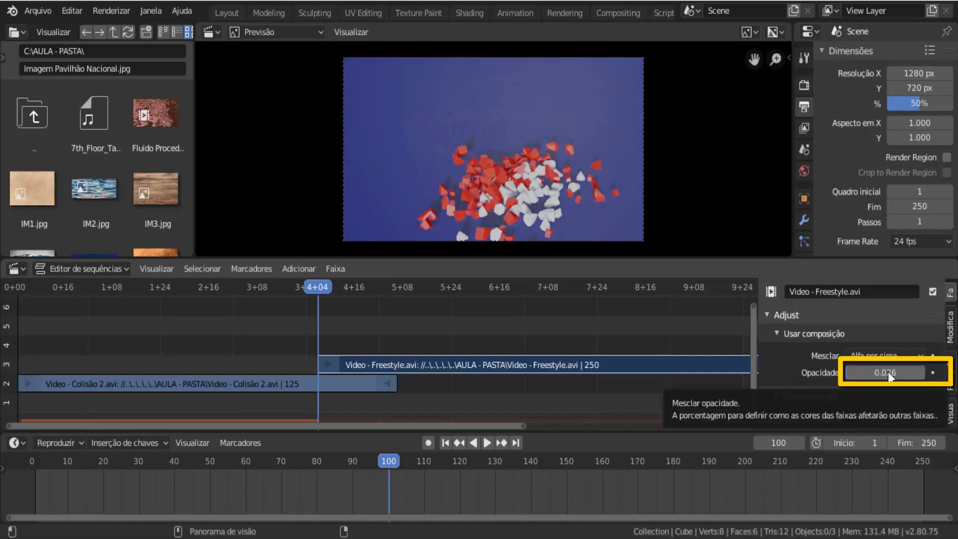
pyautogui.click(932, 374)
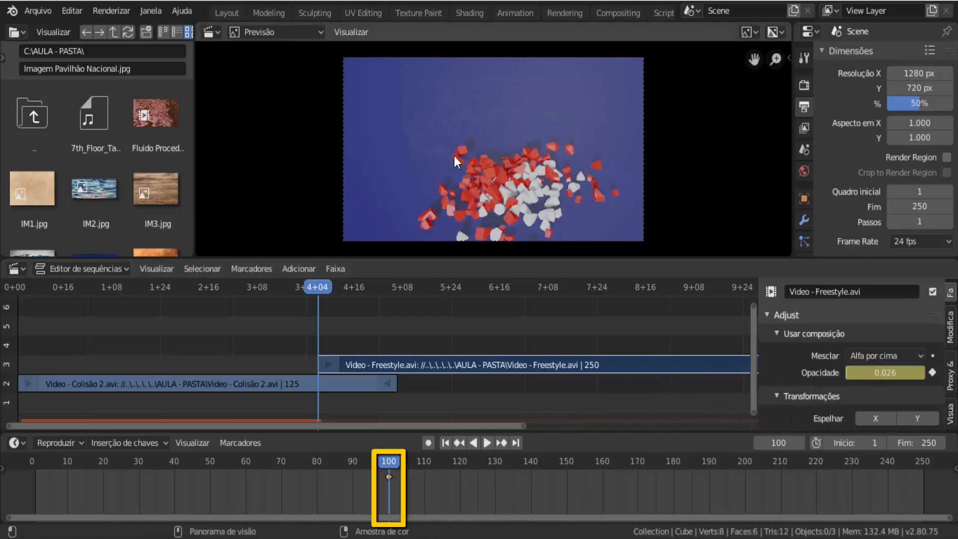
# Advance to frame 122, raise the Video - Freestyle.avi strip's opacity to 0.661, and insert a second opacity keyframe
pyautogui.click(487, 445)
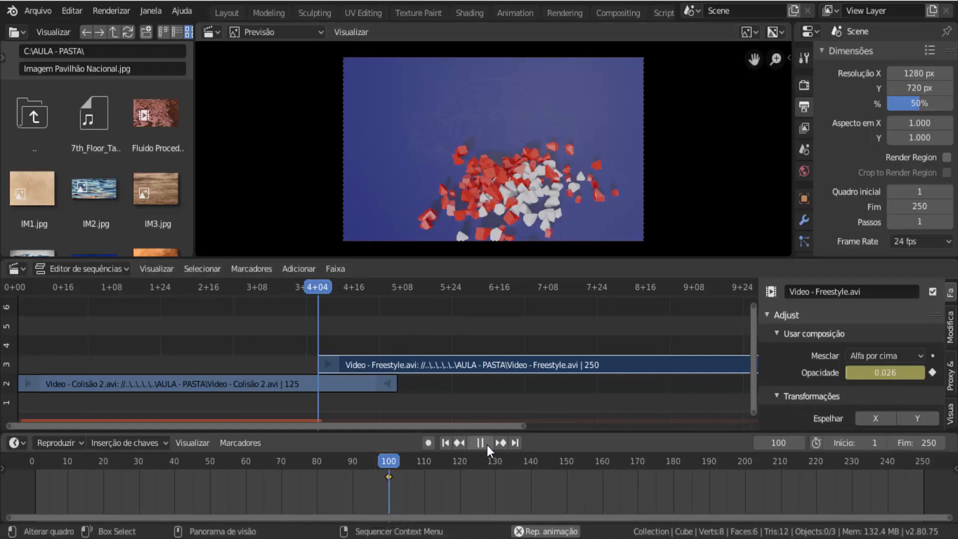
pyautogui.click(487, 445)
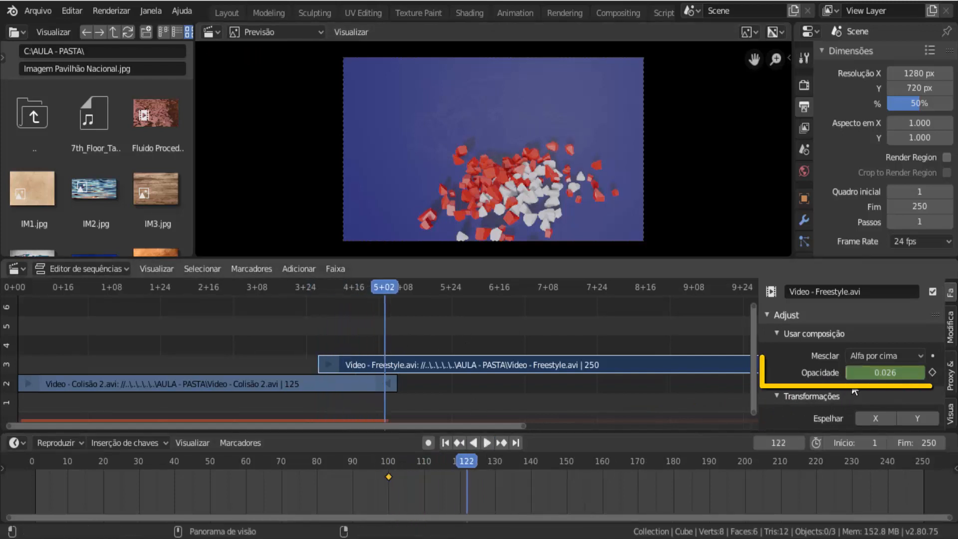
pyautogui.moveTo(849, 372); pyautogui.dragTo(898, 373)
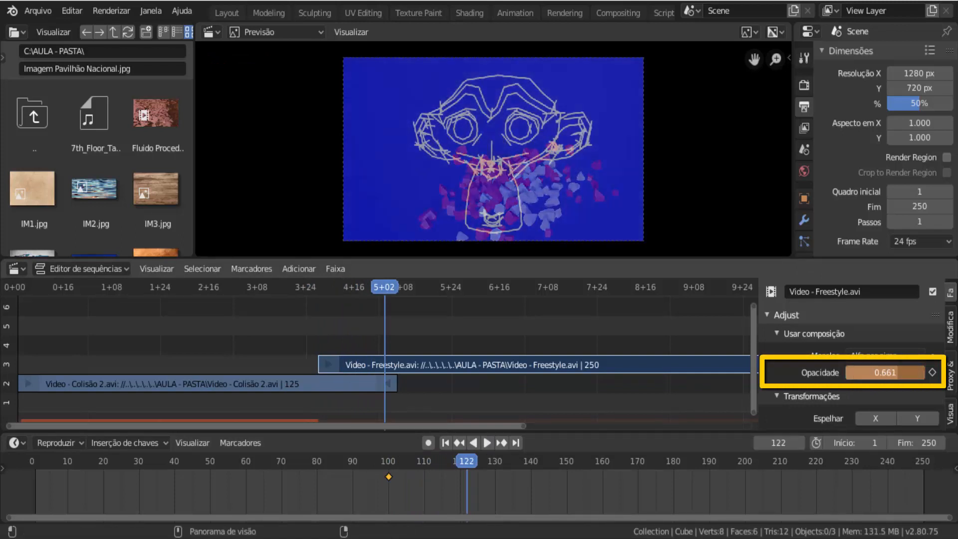
pyautogui.click(933, 373)
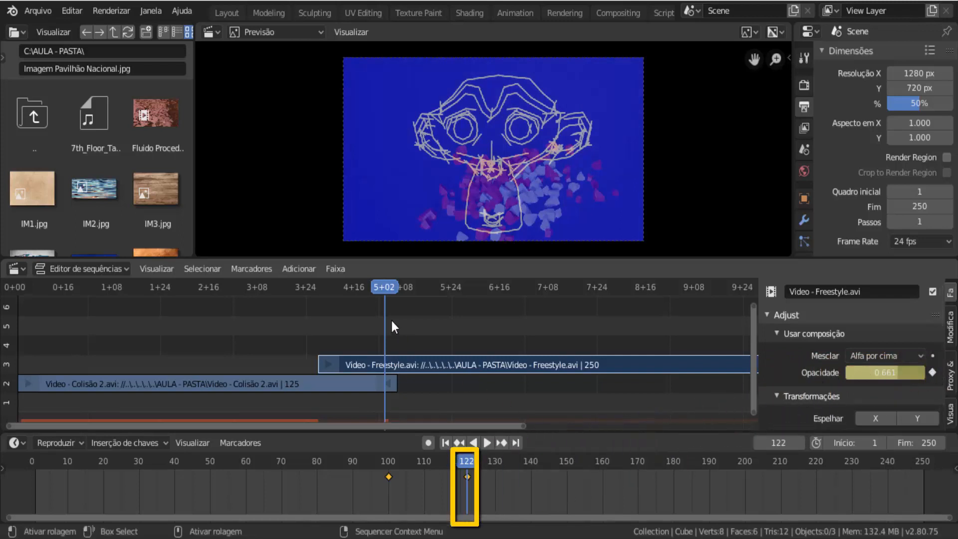
# Play the opacity fade from frame 60 through both keyframes and return to the first frame
pyautogui.moveTo(385, 288); pyautogui.dragTo(197, 288)
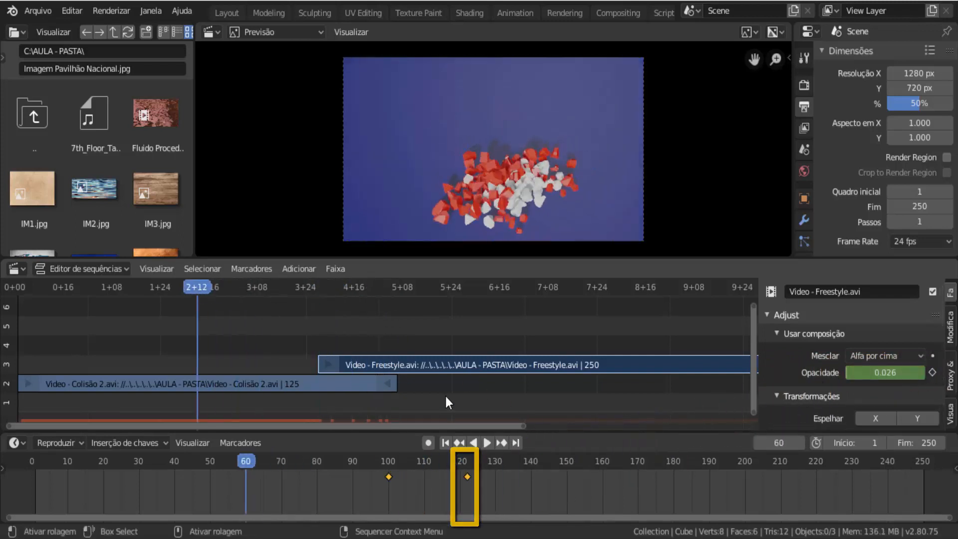
pyautogui.click(486, 443)
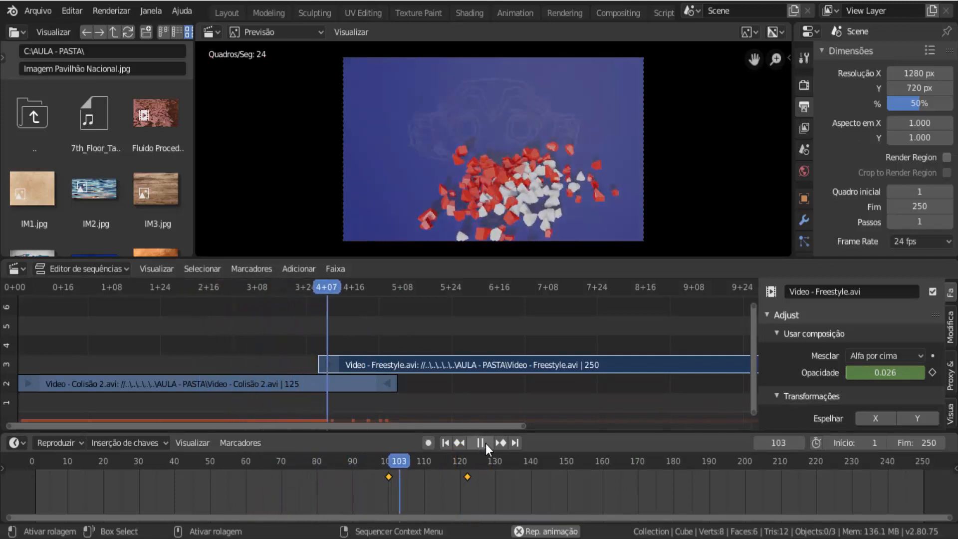
pyautogui.click(486, 443)
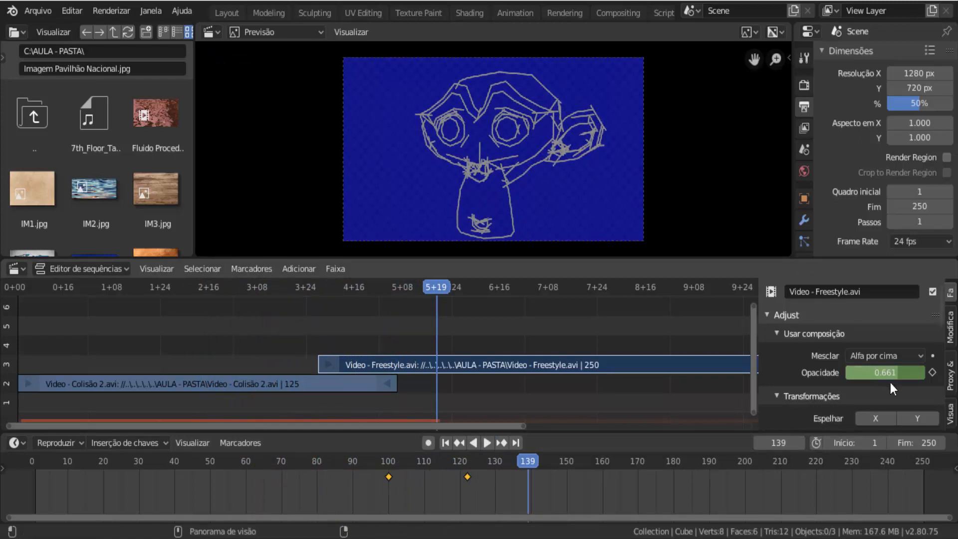
pyautogui.click(444, 443)
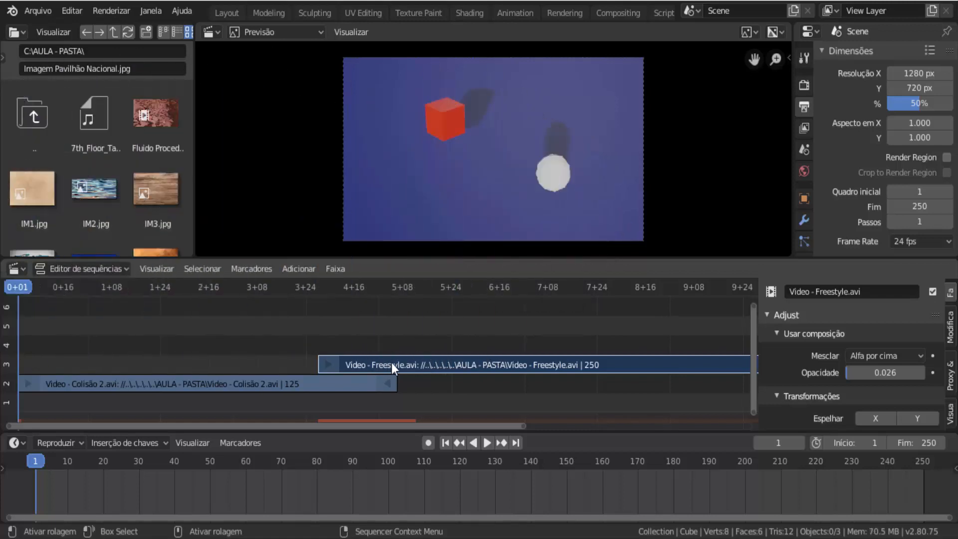
# Move the Video - Freestyle.avi strip to channel 2, about 43 frames after Video - Colisão 2.avi, and add a Cross (Cruzar) transition between them
pyautogui.moveTo(391, 363); pyautogui.dragTo(598, 383)
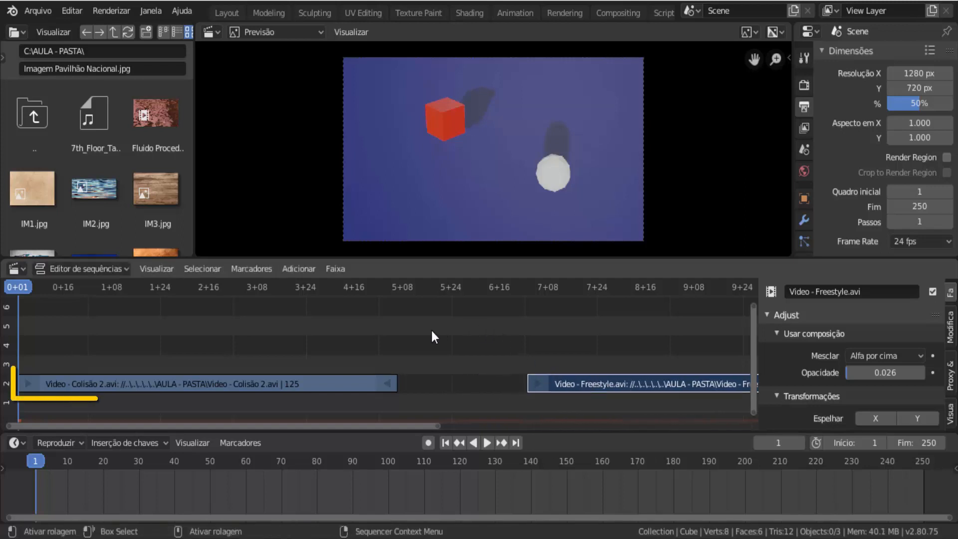
pyautogui.click(306, 383)
pyautogui.press('shift')
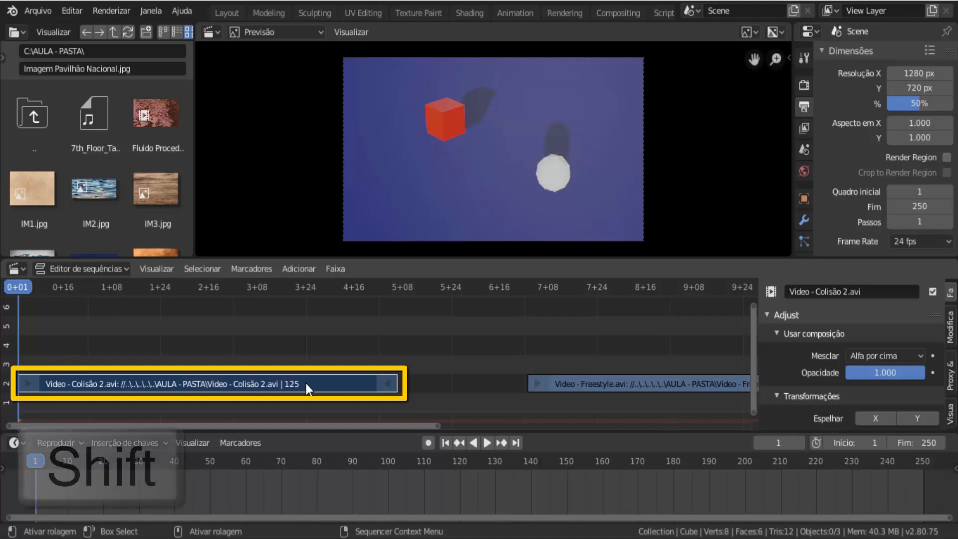
pyautogui.keyDown('shift'); pyautogui.click(560, 386); pyautogui.keyUp('shift')
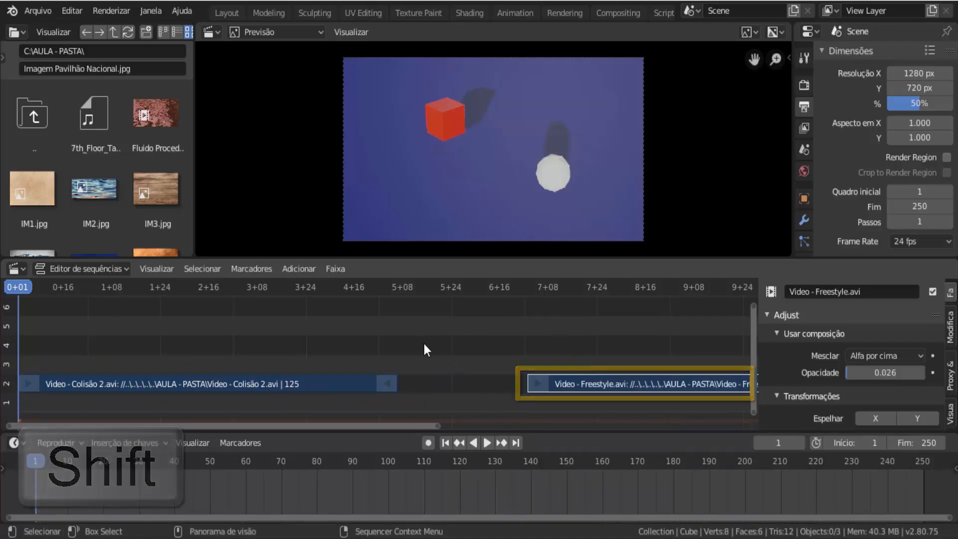
pyautogui.click(299, 268)
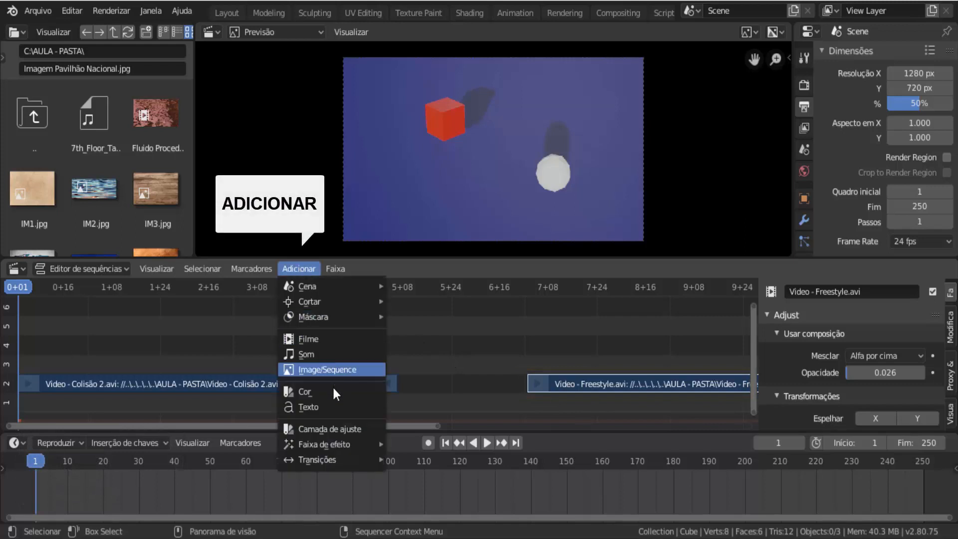
pyautogui.moveTo(327, 461)
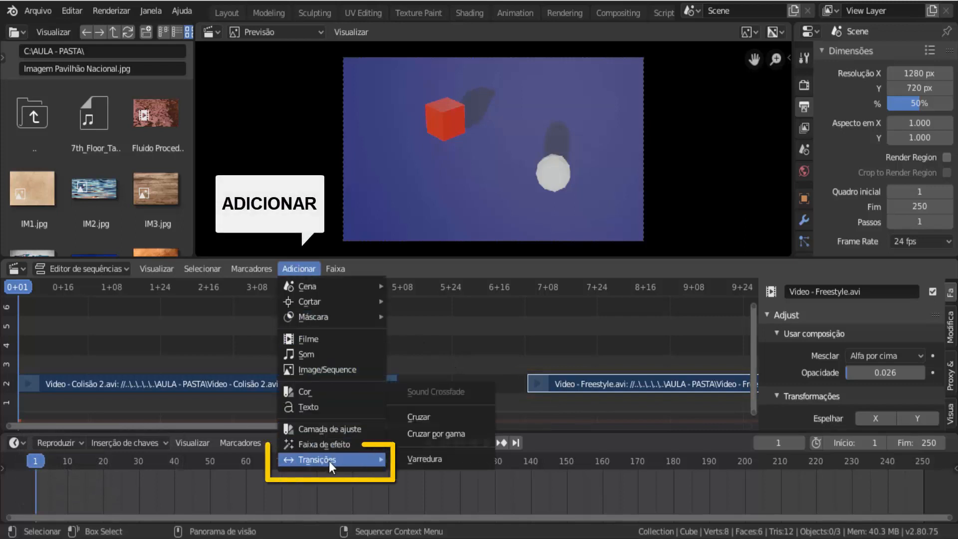
pyautogui.click(431, 421)
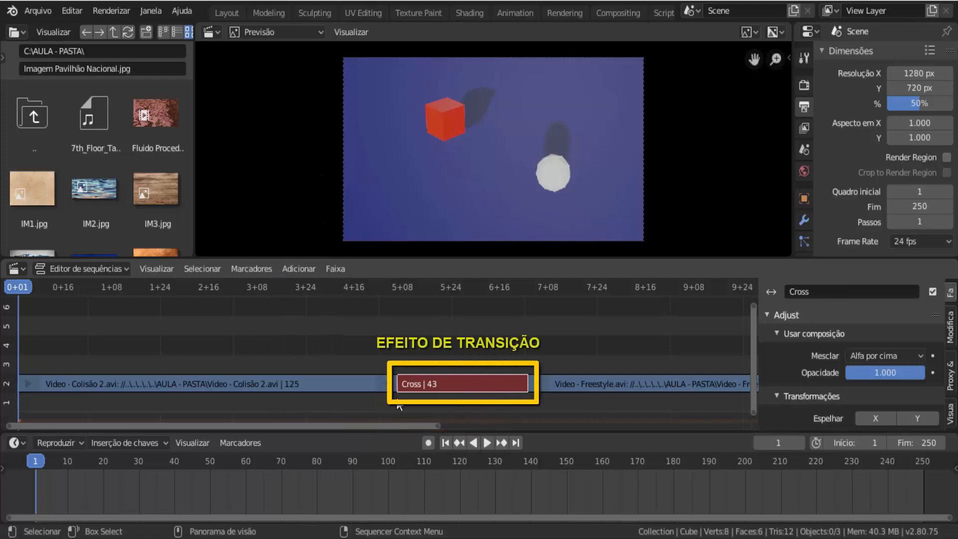
# Play the sequence from frame 1 through the Cross transition into Video - Freestyle.avi, and stop playback
pyautogui.click(483, 442)
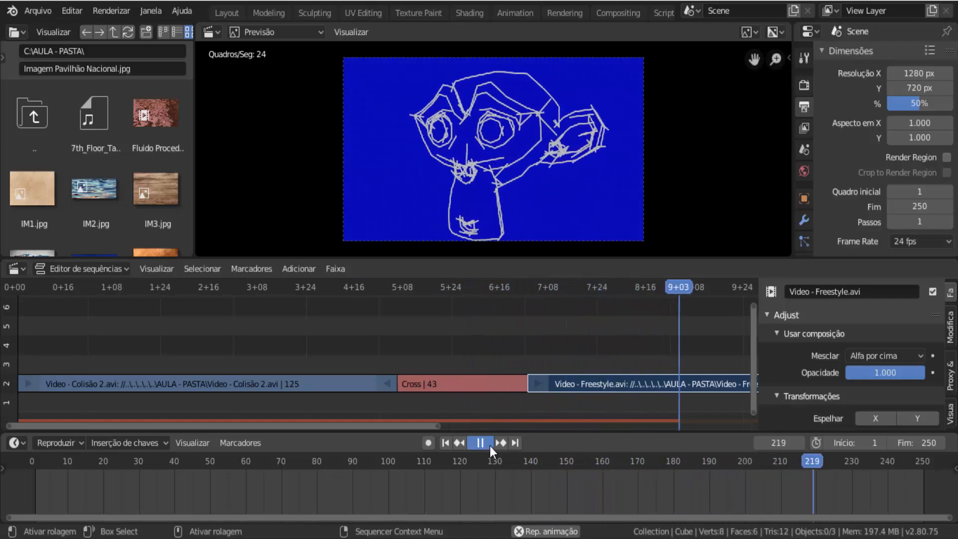
pyautogui.click(487, 444)
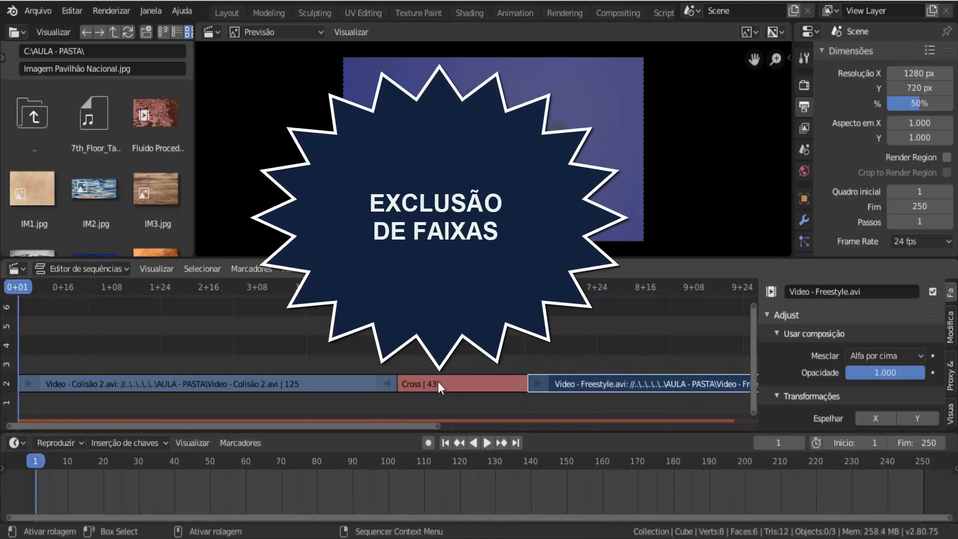
# Delete the Cross transition strip between Video - Colisão 2.avi and Video - Freestyle.avi
pyautogui.click(522, 383)
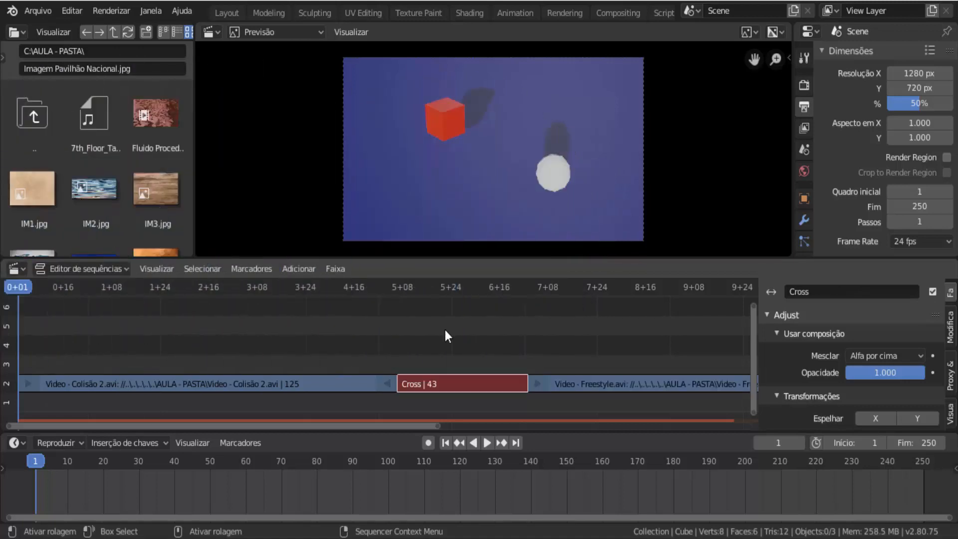
pyautogui.press('x')
pyautogui.click(445, 330)
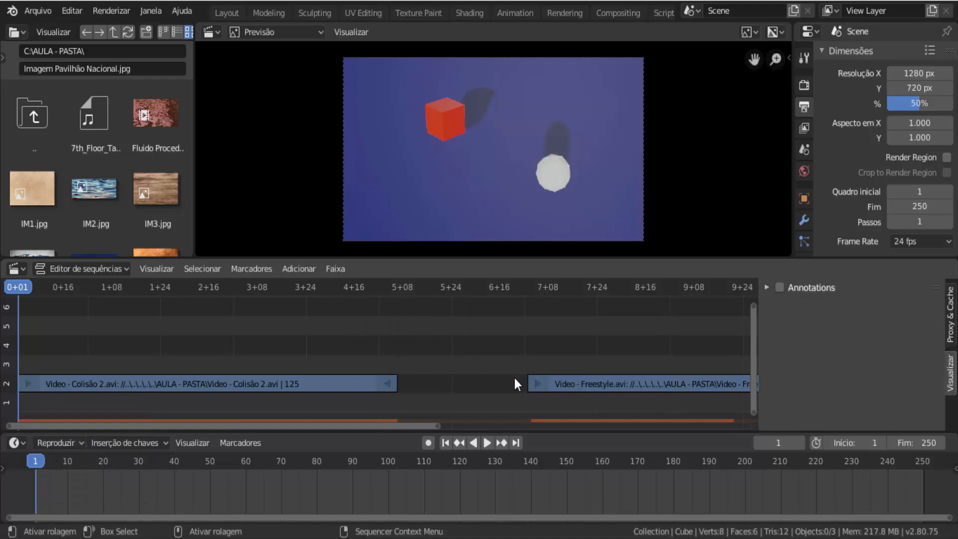
# Try deleting the Video - Freestyle.avi strip, and undo the deletion
pyautogui.click(566, 387)
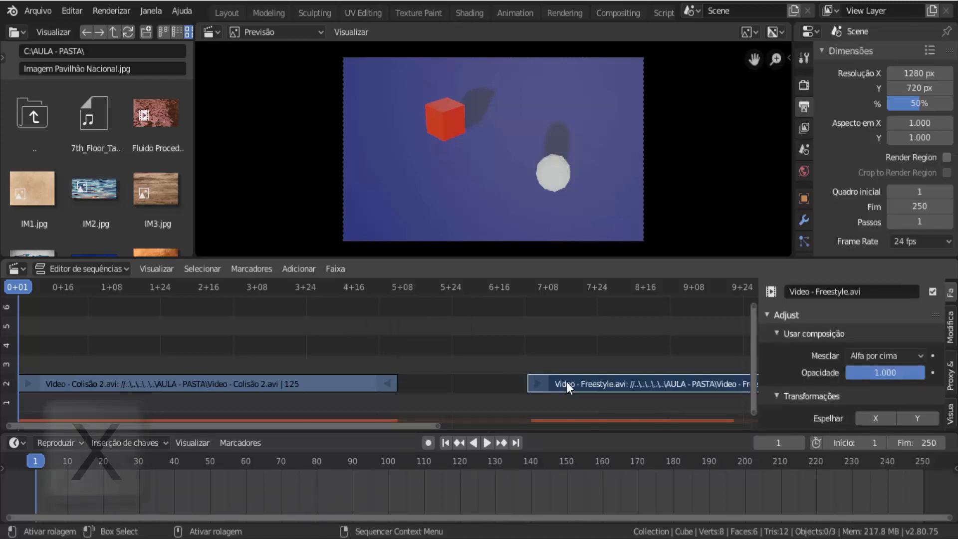
pyautogui.press('x')
pyautogui.click(567, 384)
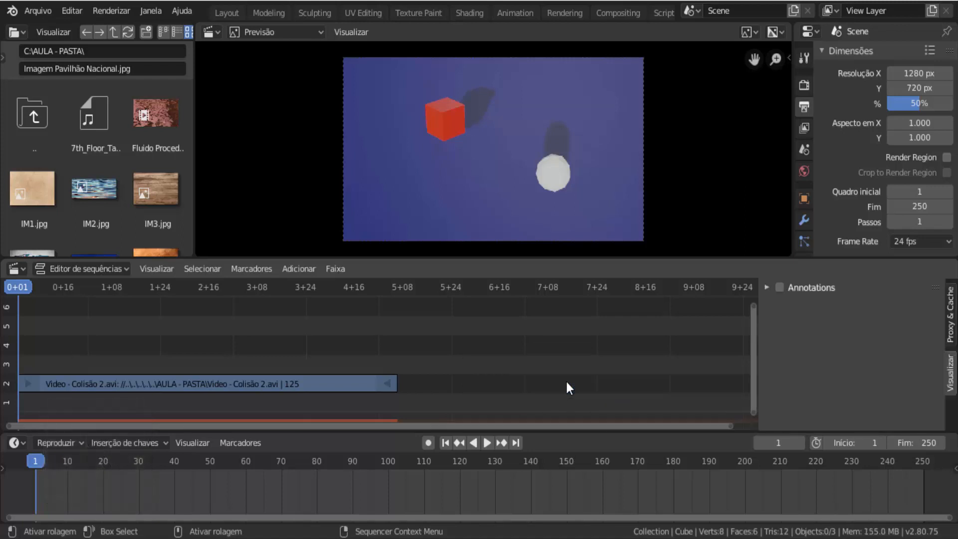
pyautogui.hotkey('ctrl', 'z')
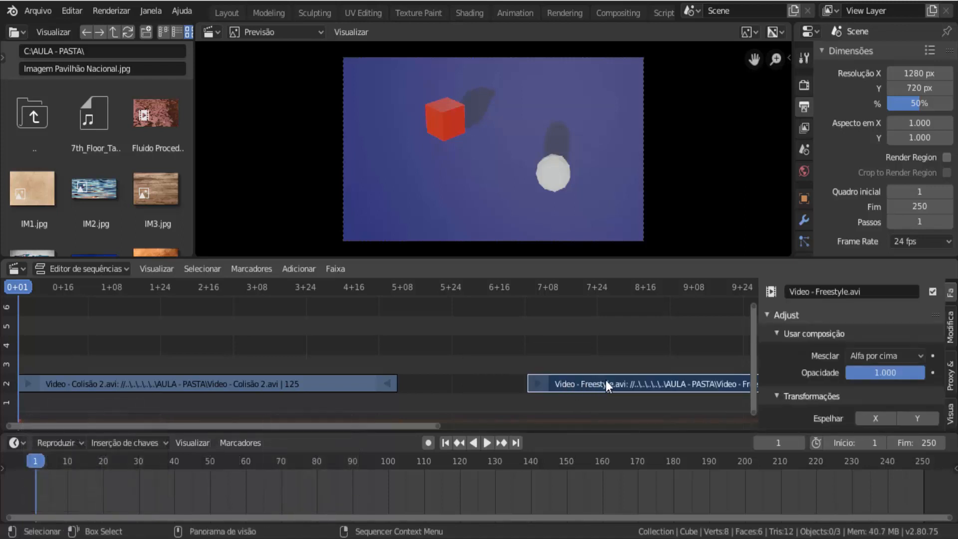
# Move the Video - Freestyle.avi strip to channel 4, shortly after Video - Colisão 2.avi ends, and play the sequence up to frame 126
pyautogui.moveTo(606, 380); pyautogui.dragTo(492, 352)
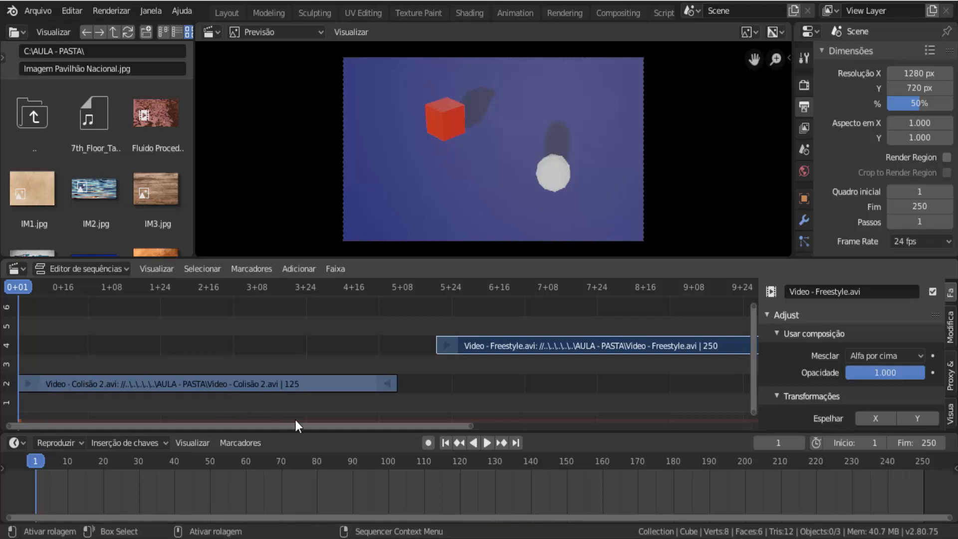
pyautogui.click(486, 443)
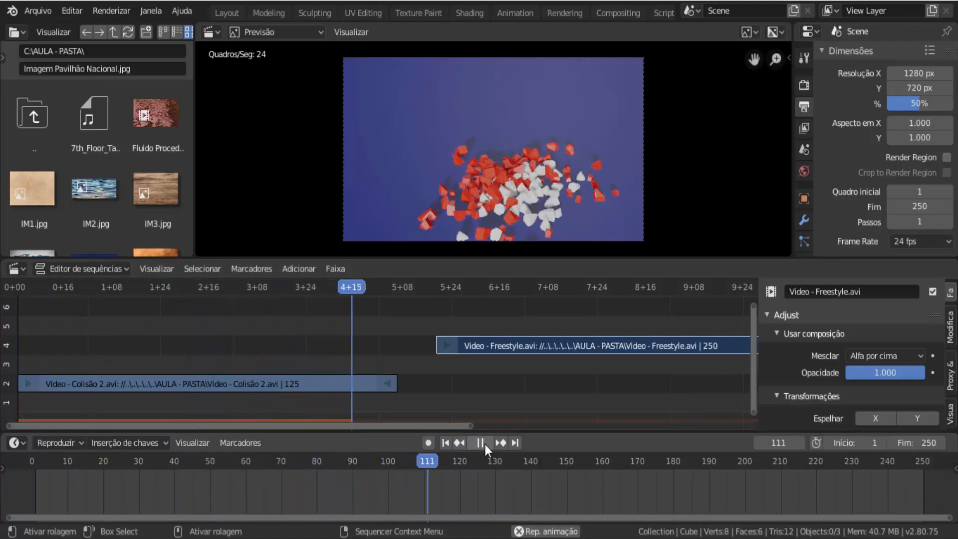
pyautogui.click(482, 443)
pyautogui.click(485, 443)
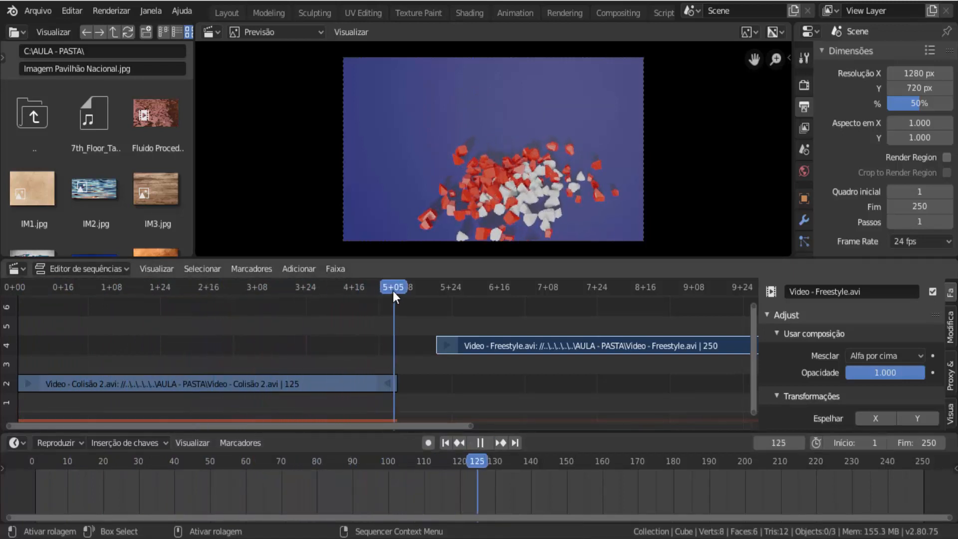
pyautogui.press('space')
pyautogui.click(396, 294)
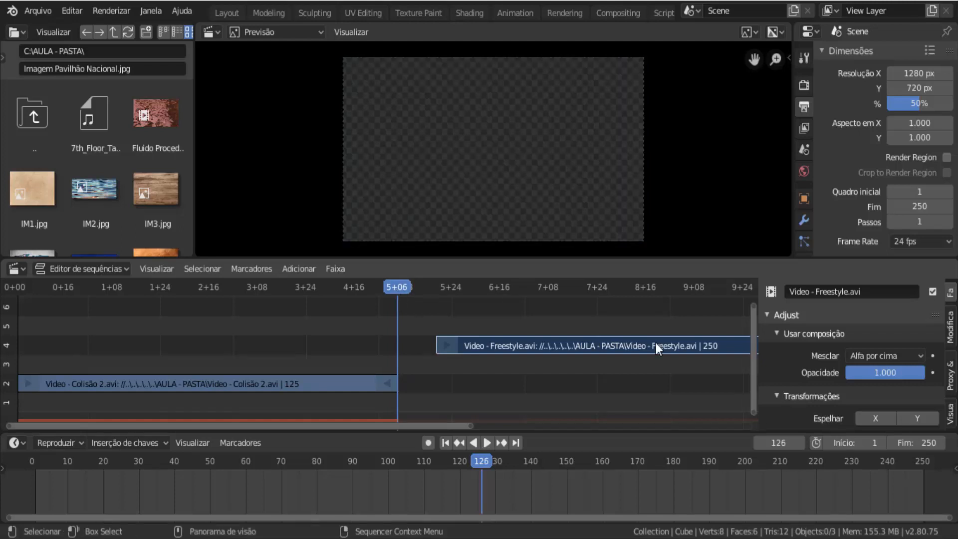
# Place the Video - Freestyle.avi strip on channel 3, aligned with the start of Video - Colisão 2.avi, and play from frame 0 to frame 126
pyautogui.moveTo(656, 343); pyautogui.dragTo(300, 367)
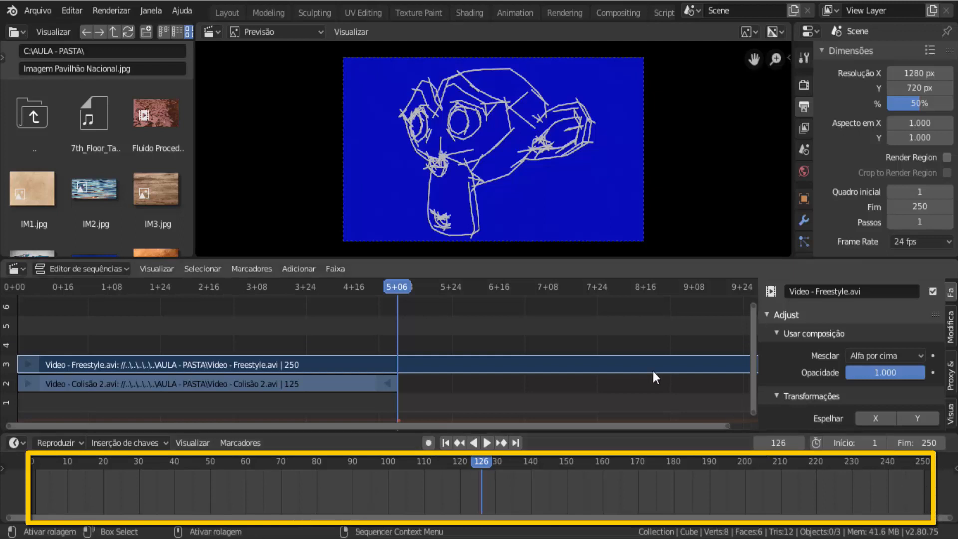
pyautogui.moveTo(401, 291)
pyautogui.mouseDown()
pyautogui.moveTo(8, 297)
pyautogui.moveTo(22, 291)
pyautogui.moveTo(13, 305)
pyautogui.mouseUp()
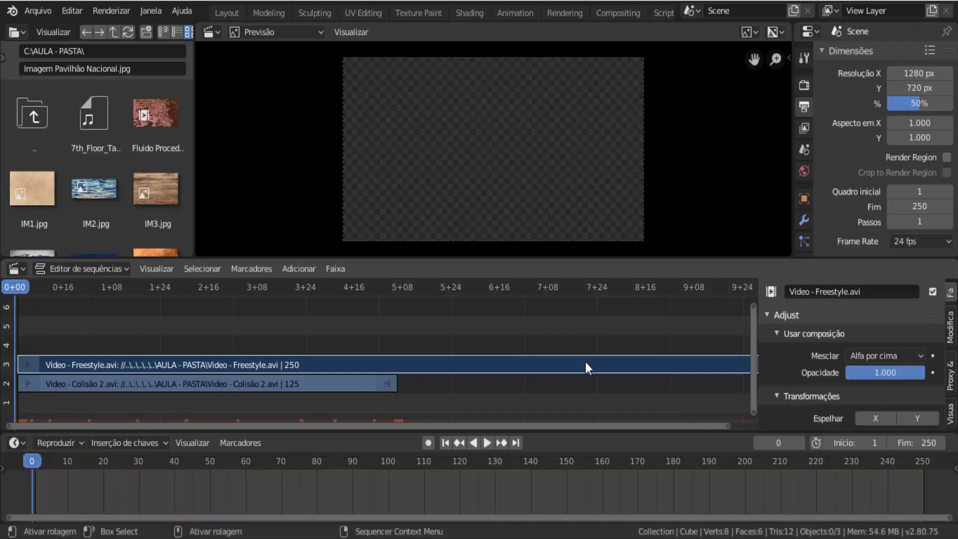
pyautogui.click(486, 444)
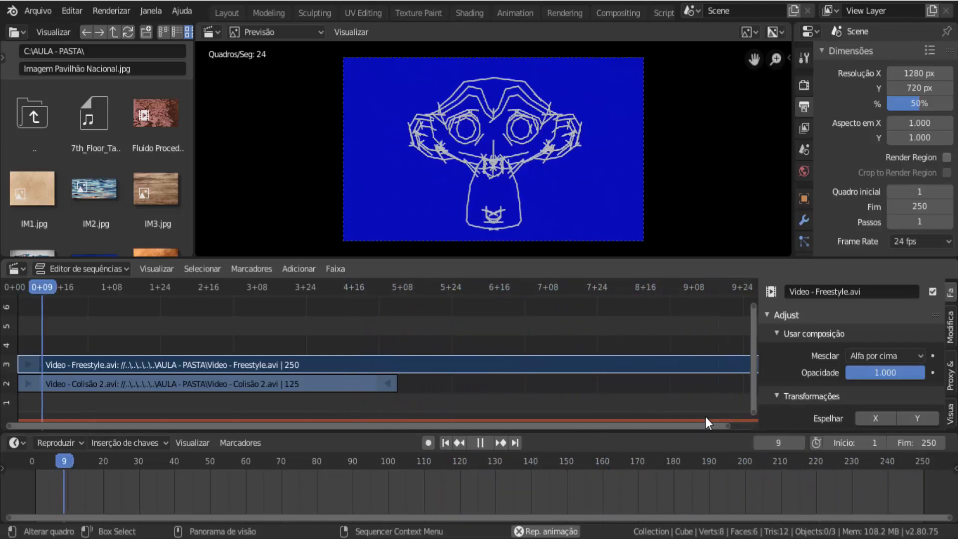
pyautogui.click(480, 443)
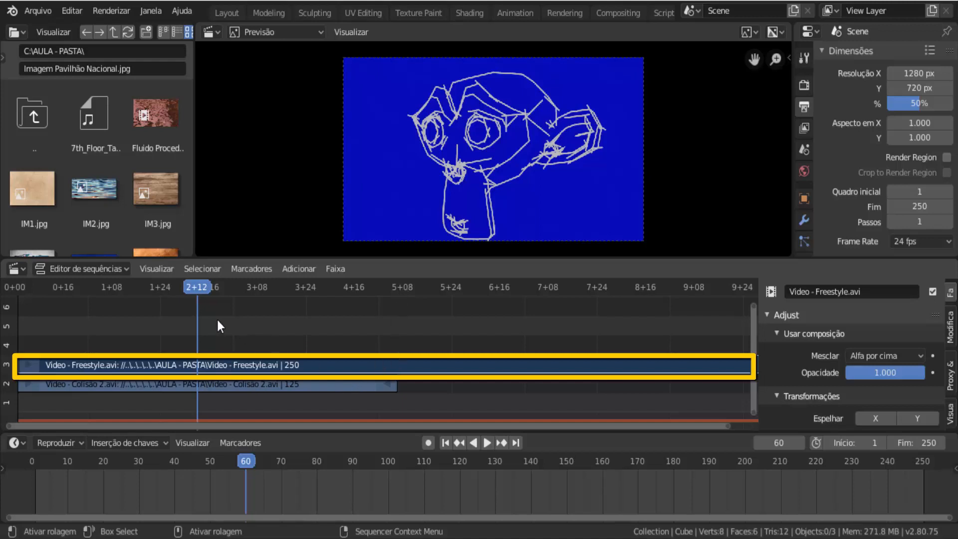
pyautogui.press('space')
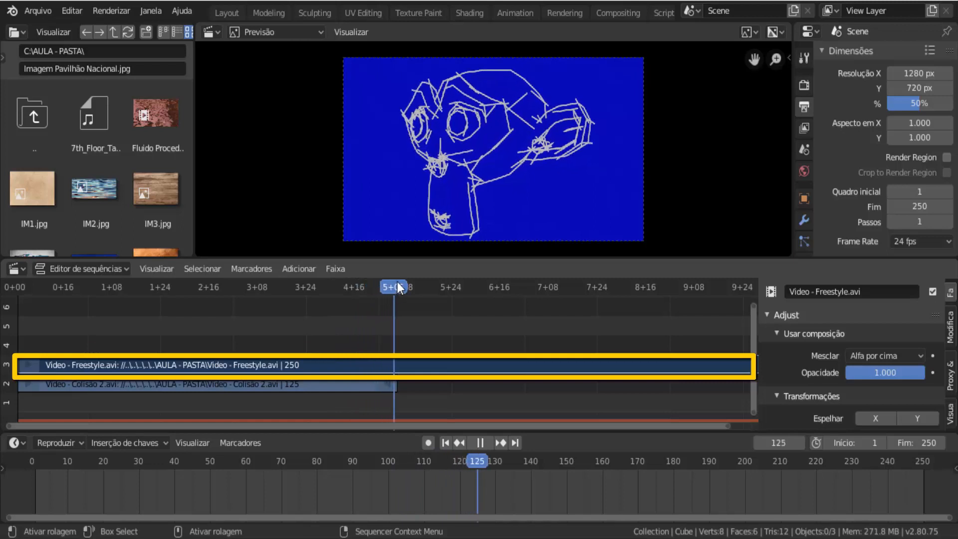
pyautogui.press('space')
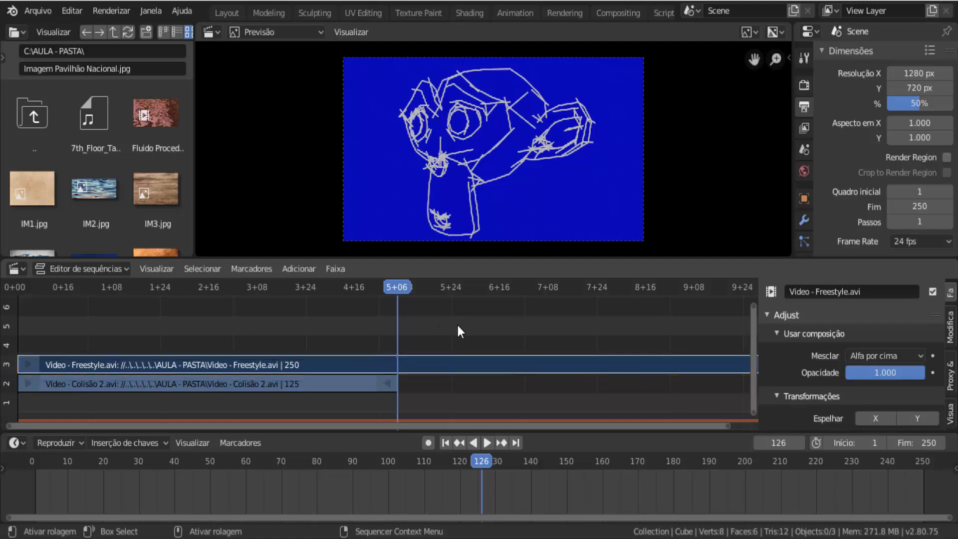
# Hard-cut the Video - Freestyle.avi strip at frame 126 and delete its second half
pyautogui.hotkey('shift', 'k')
pyautogui.hotkey('shift', 'k')
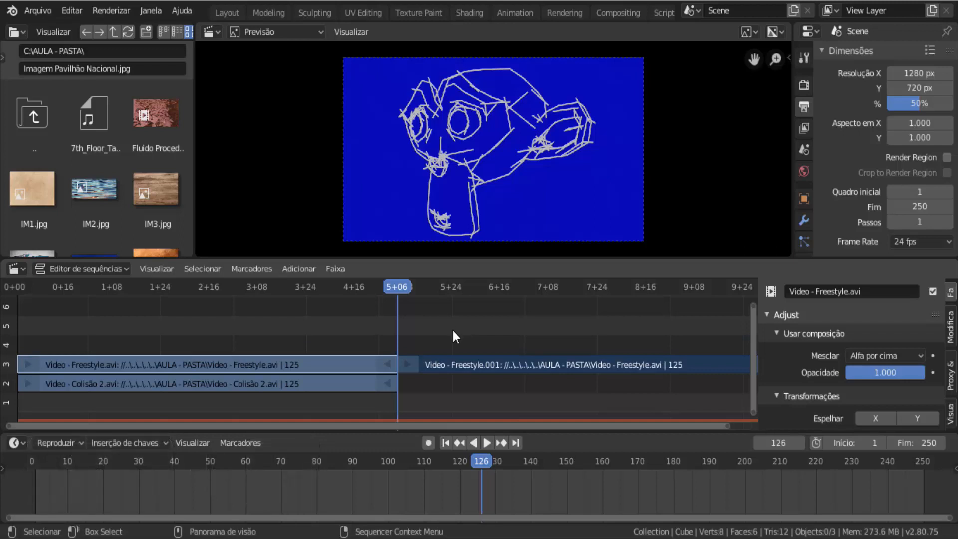
pyautogui.click(440, 362)
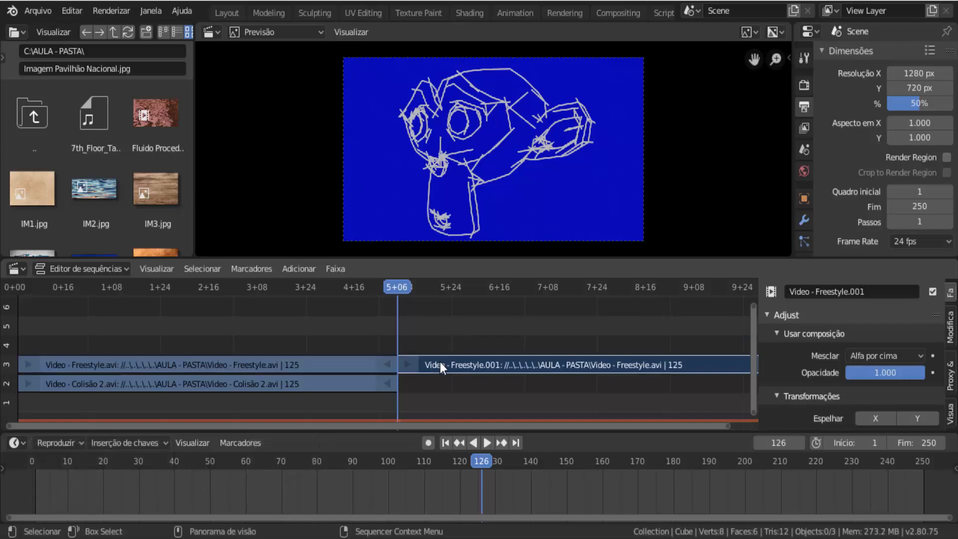
pyautogui.moveTo(441, 362); pyautogui.dragTo(480, 358)
pyautogui.press('x')
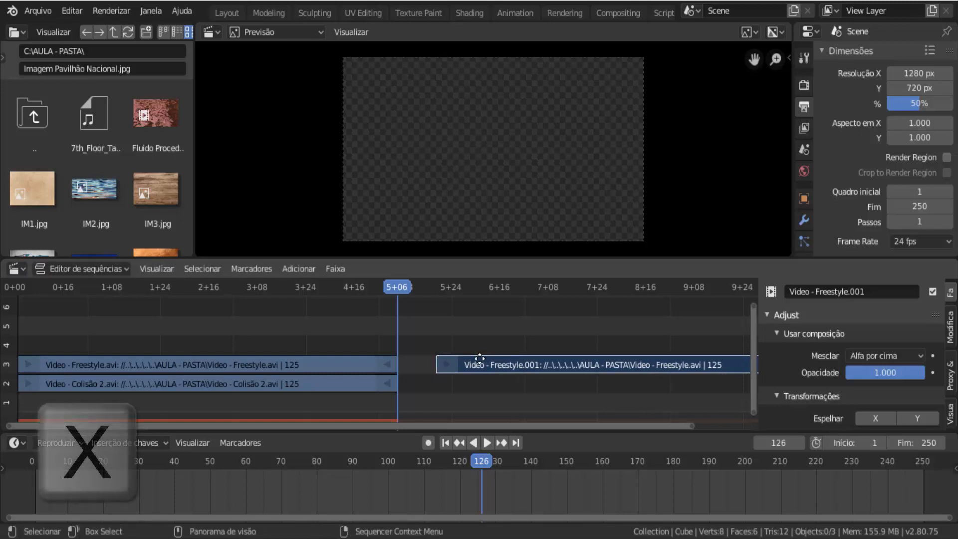
pyautogui.click(480, 360)
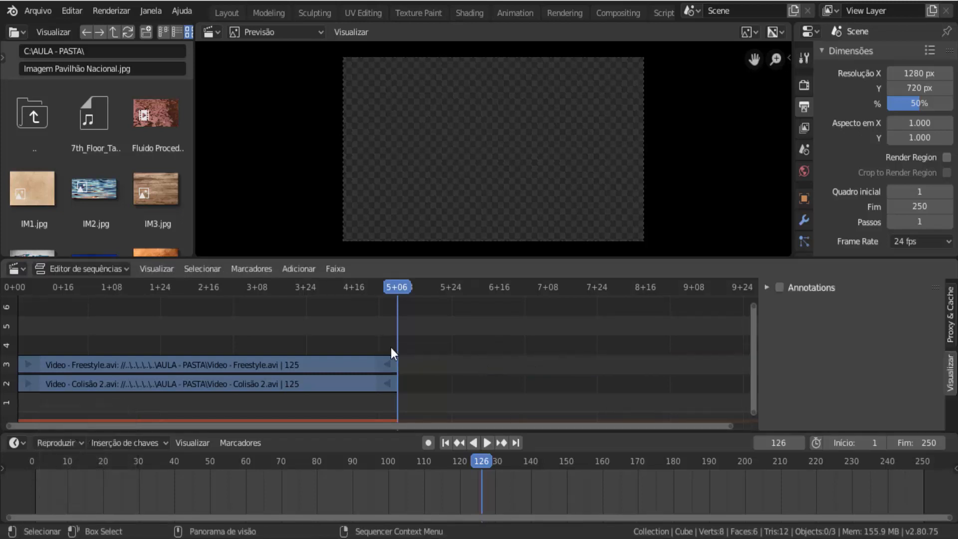
# Return to frame 1 and reposition the trimmed Video - Freestyle.avi strip on channel 3, starting at about frame 21
pyautogui.click(113, 369)
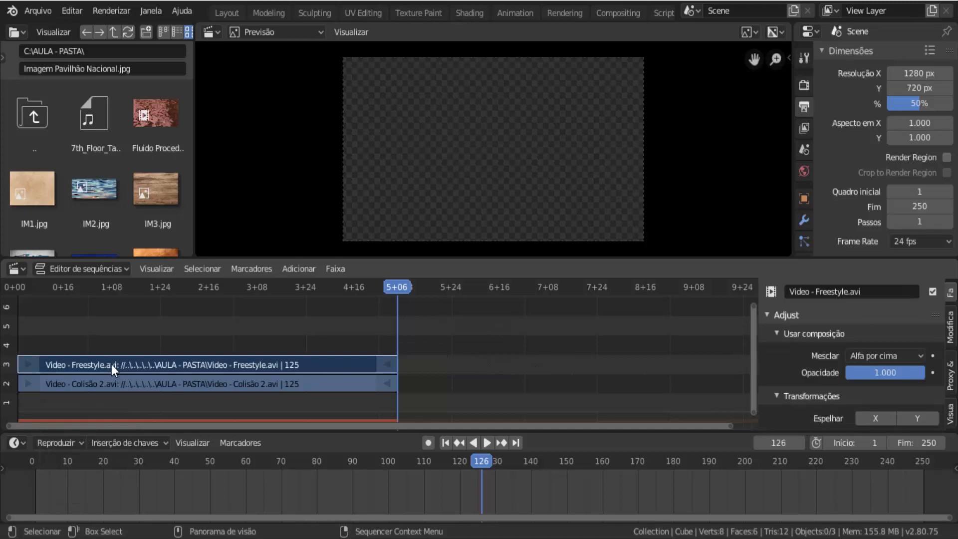
pyautogui.moveTo(112, 364); pyautogui.dragTo(531, 384)
pyautogui.click(446, 443)
pyautogui.moveTo(466, 385); pyautogui.dragTo(110, 373)
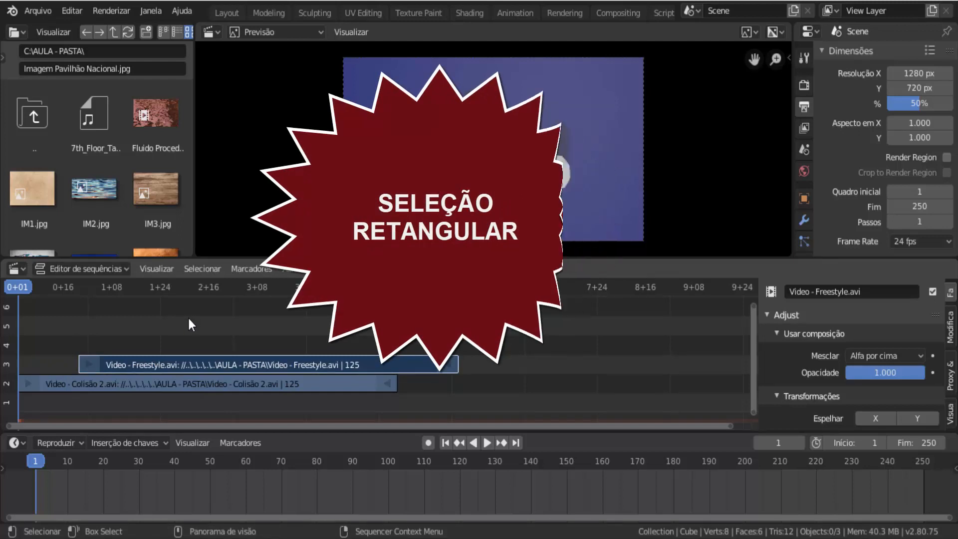
# Box-select both video strips and move them together so Video - Colisão 2.avi starts at frame 11, keeping channels 2 and 3
pyautogui.press('b')
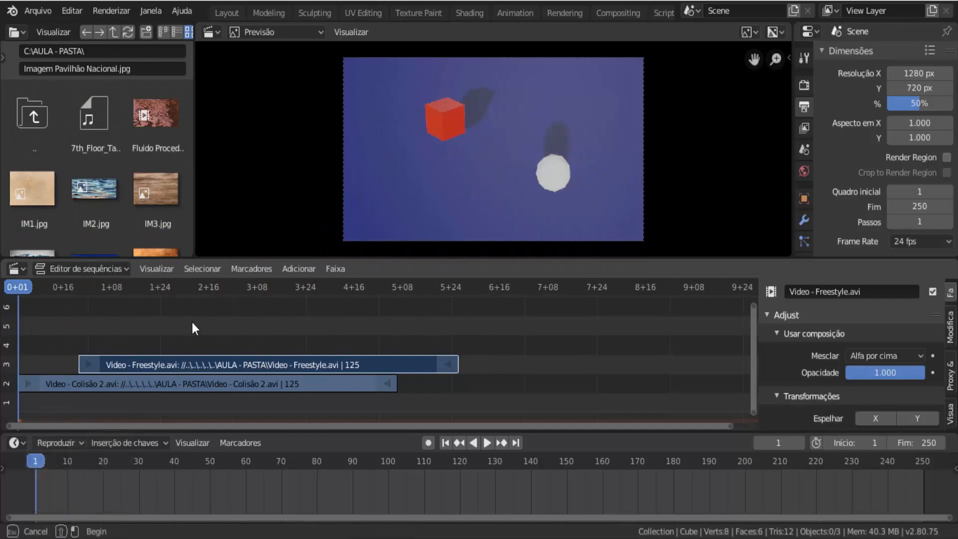
pyautogui.moveTo(210, 340); pyautogui.dragTo(256, 409)
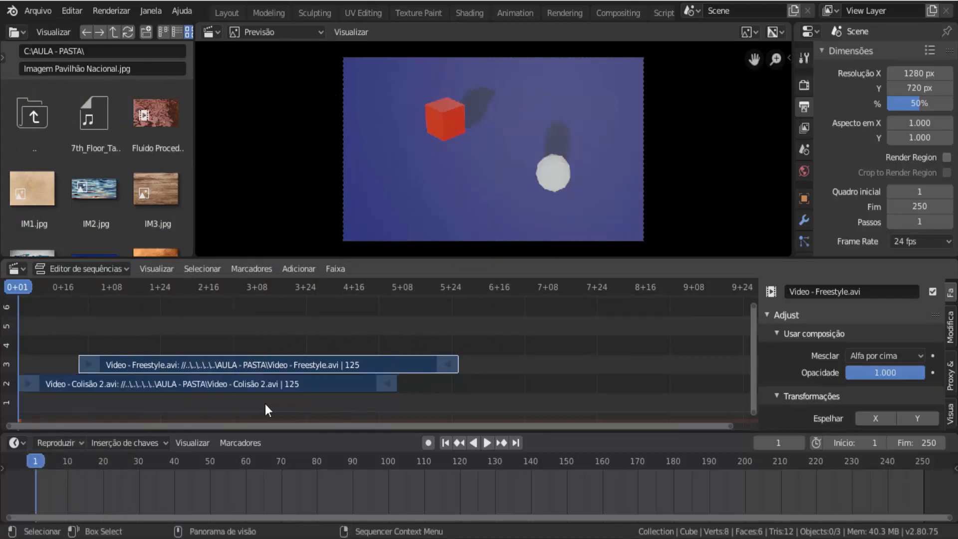
pyautogui.press('g')
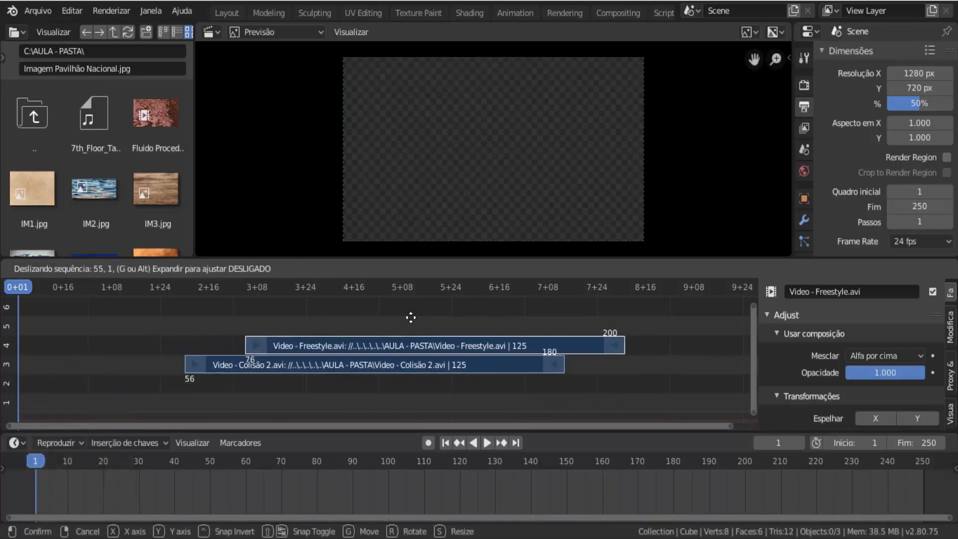
pyautogui.click(351, 329)
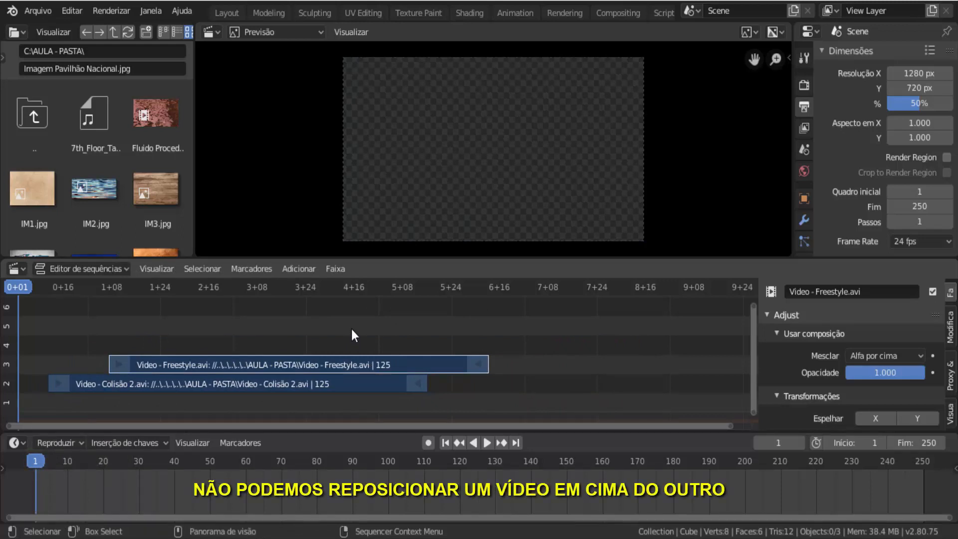
# Drop the Video - Freestyle.avi strip over Video - Colisão 2.avi on channel 2 so it lands directly after it at frame 136
pyautogui.click(195, 362)
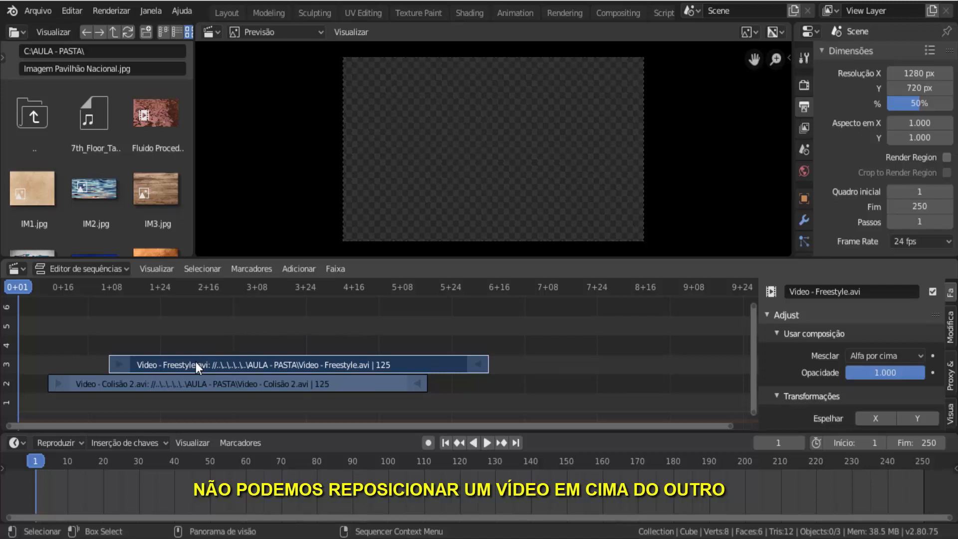
pyautogui.press('g')
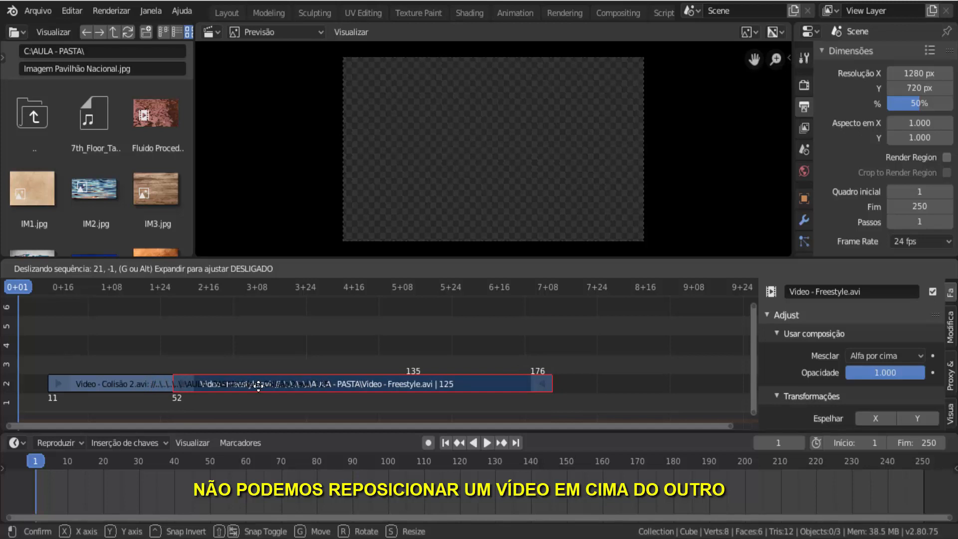
pyautogui.click(258, 387)
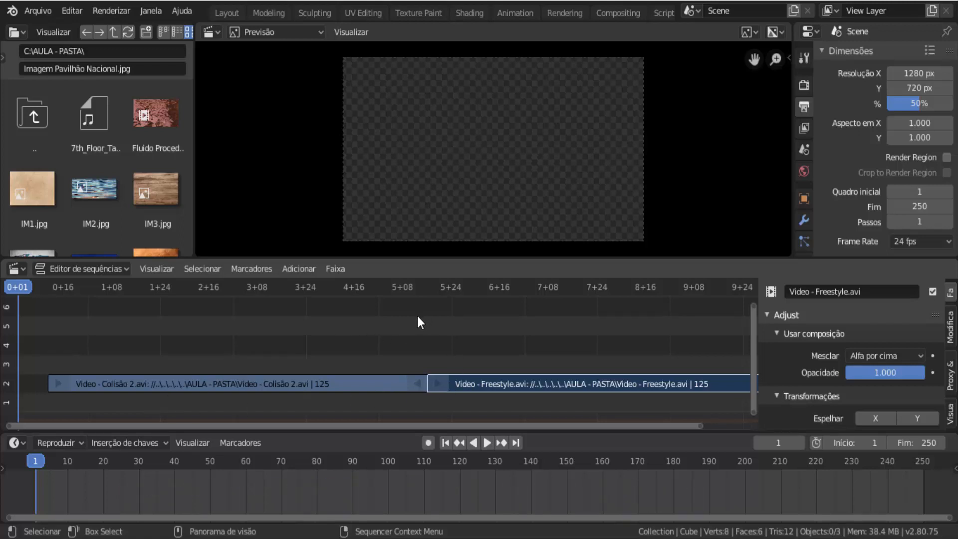
# Move the Video - Colisão 2.avi strip back 10 frames so it starts at frame 1 on channel 2
pyautogui.click(341, 385)
pyautogui.press('g')
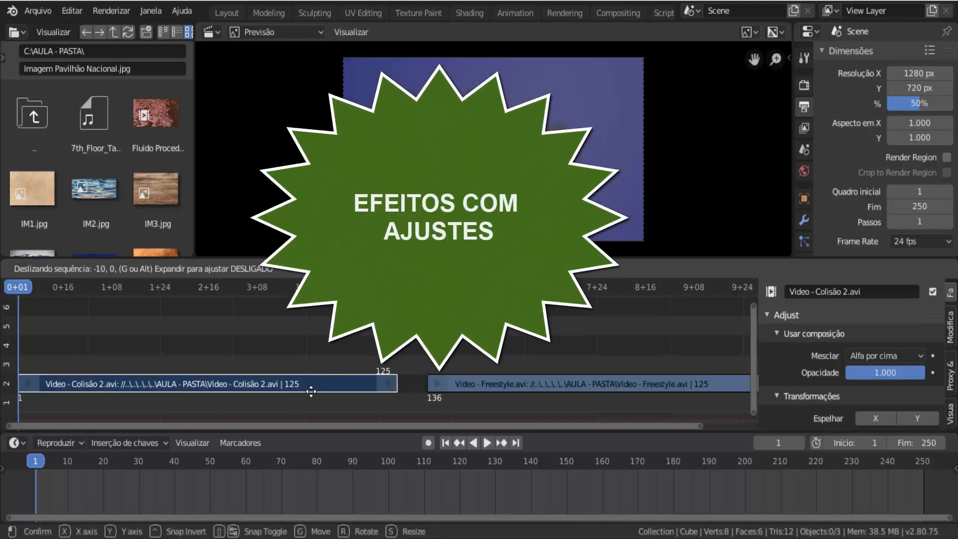
pyautogui.click(311, 391)
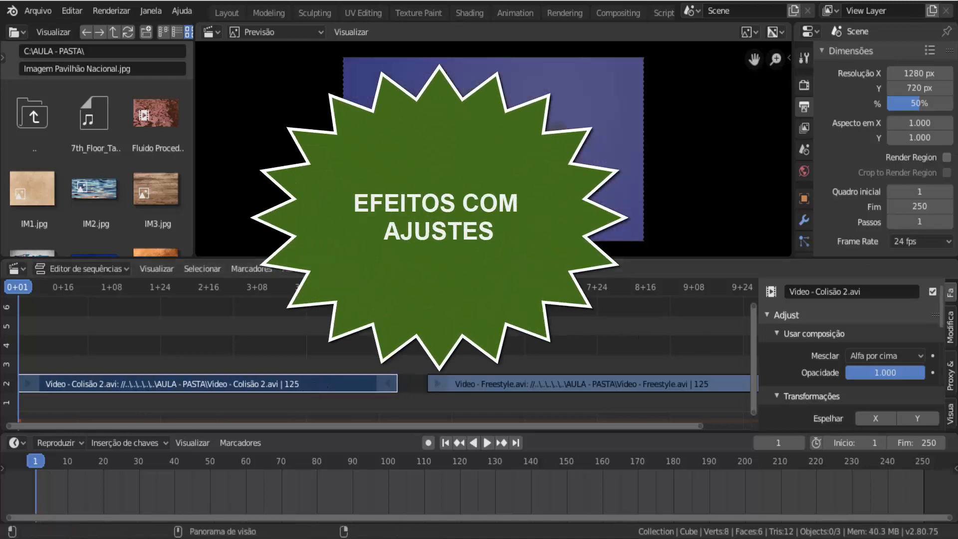
# Expand the Cor settings of Video - Colisão 2.avi, raise Saturação to 1.54, and reset it to 1
pyautogui.moveTo(941, 305); pyautogui.dragTo(938, 379)
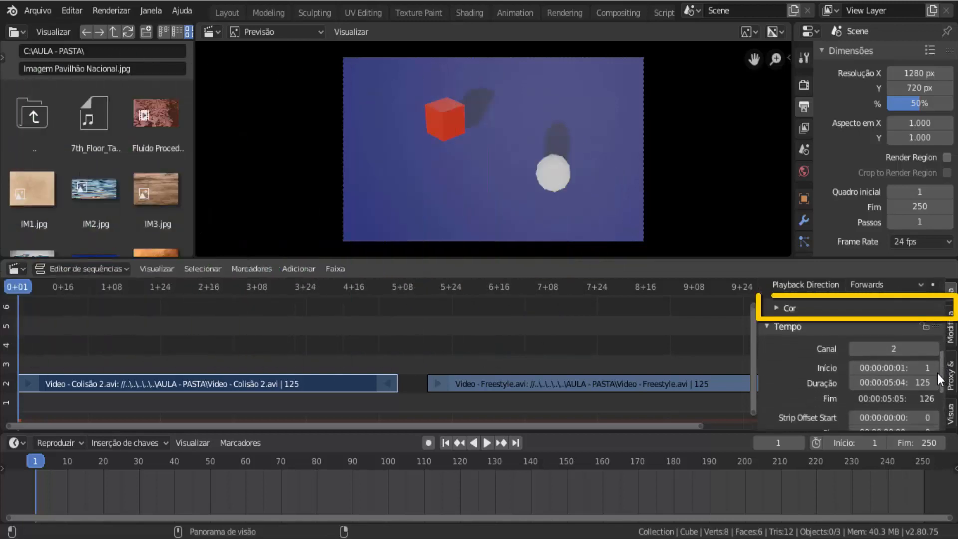
pyautogui.click(777, 308)
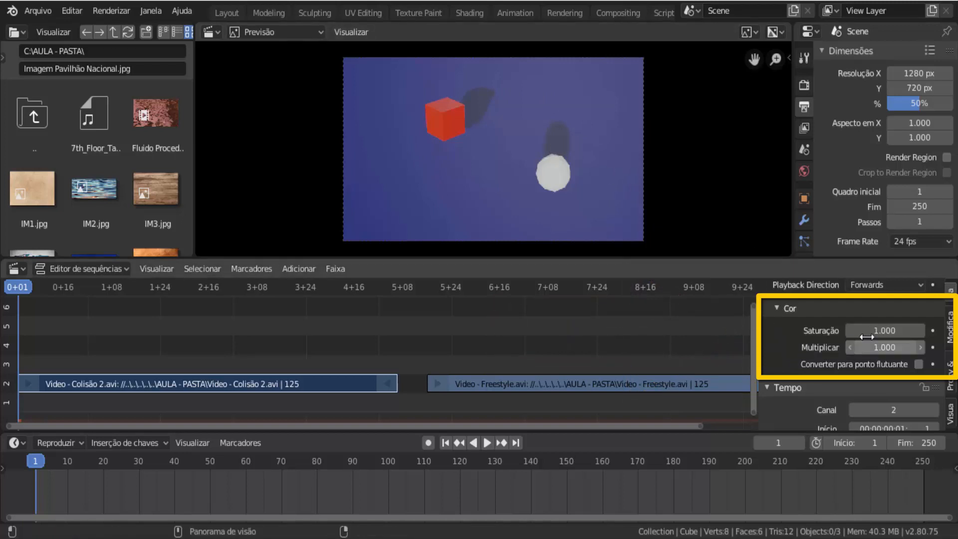
pyautogui.moveTo(884, 330)
pyautogui.mouseDown()
pyautogui.moveTo(900, 331)
pyautogui.moveTo(858, 330)
pyautogui.moveTo(891, 330)
pyautogui.mouseUp()
pyautogui.click(880, 330)
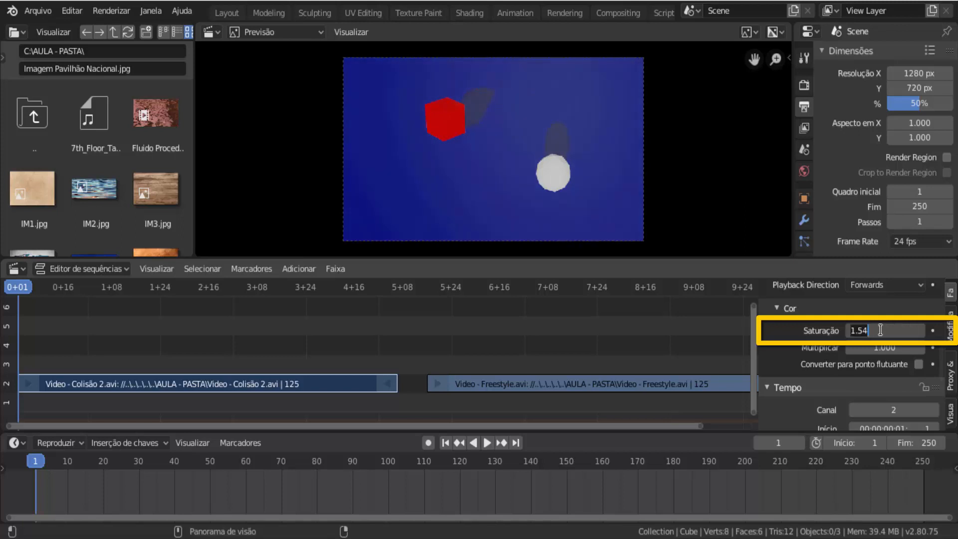
pyautogui.write('1')
pyautogui.press('Return')
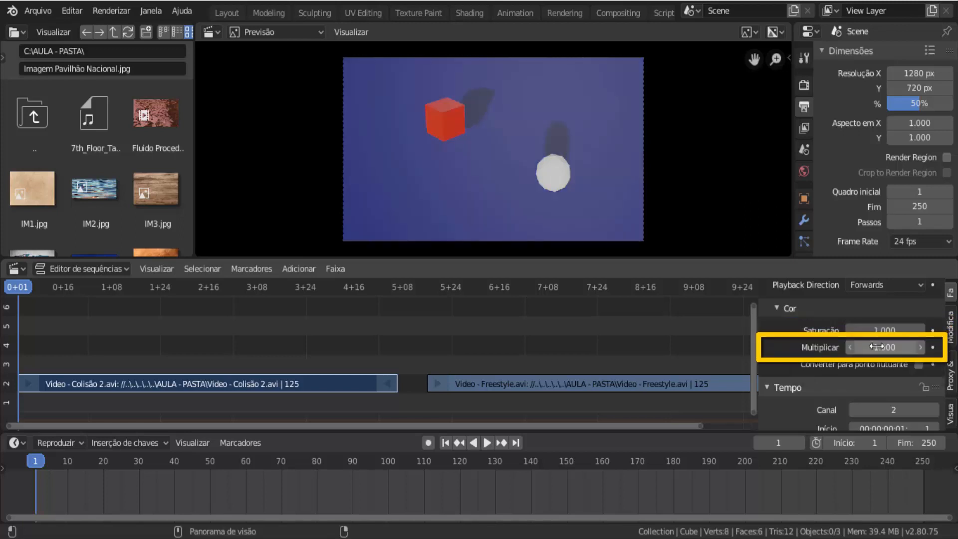
# Lower the Multiplicar value of Video - Colisão 2.avi to 0.1, and reset it to 1
pyautogui.moveTo(876, 347)
pyautogui.mouseDown()
pyautogui.moveTo(898, 348)
pyautogui.moveTo(865, 347)
pyautogui.mouseUp()
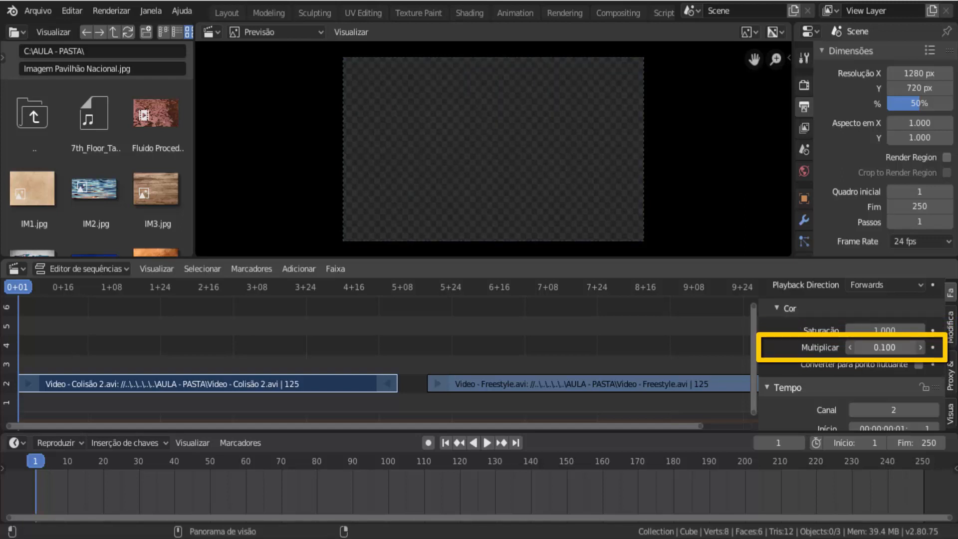
pyautogui.click(875, 347)
pyautogui.write('1')
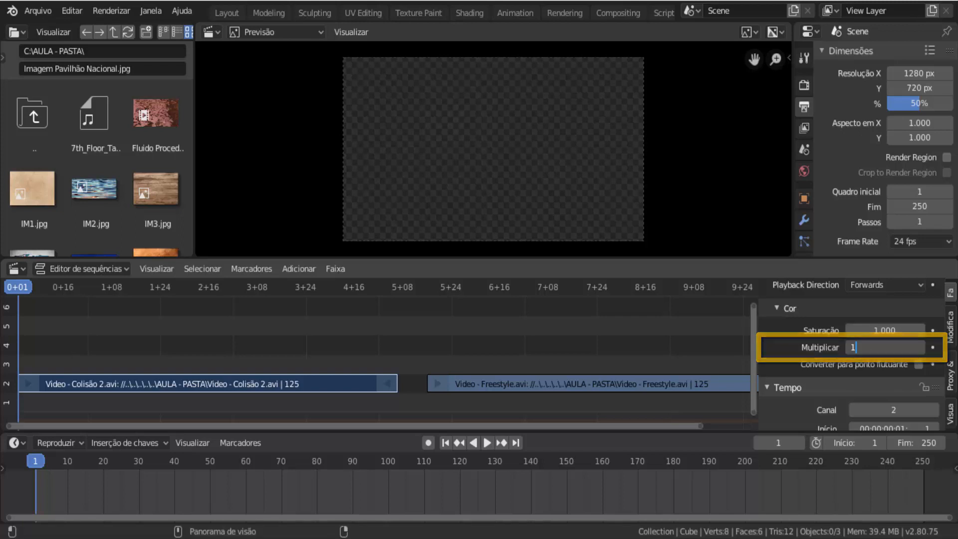
pyautogui.press('Return')
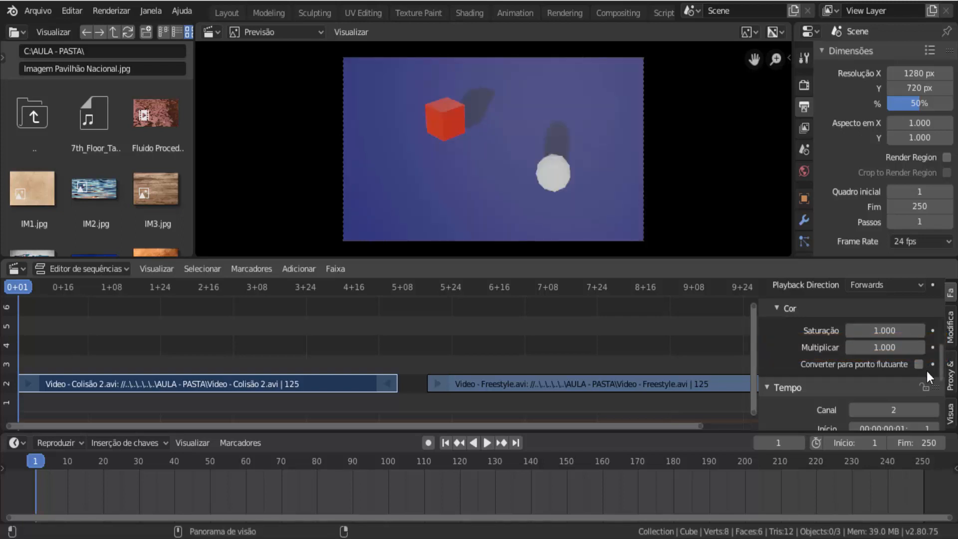
# Enable Deslocamento for Video - Colisão 2.avi and reposition the picture to X 343 px and Y 114 px
pyautogui.scroll(6, 927, 371)
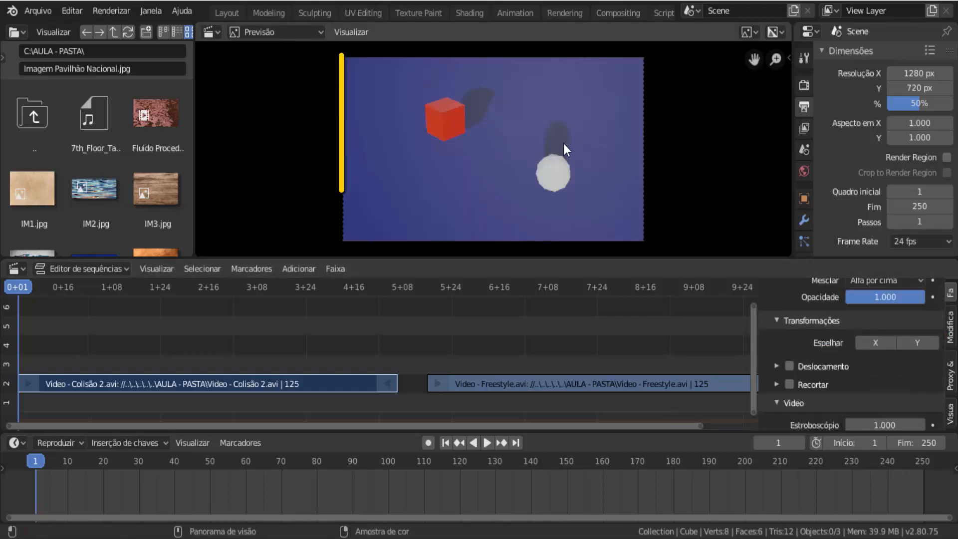
pyautogui.click(789, 366)
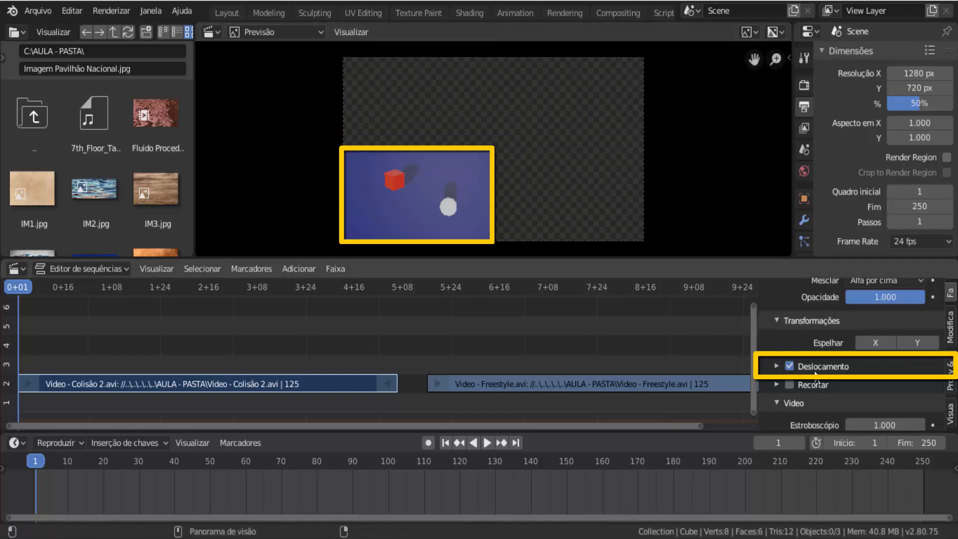
pyautogui.click(775, 367)
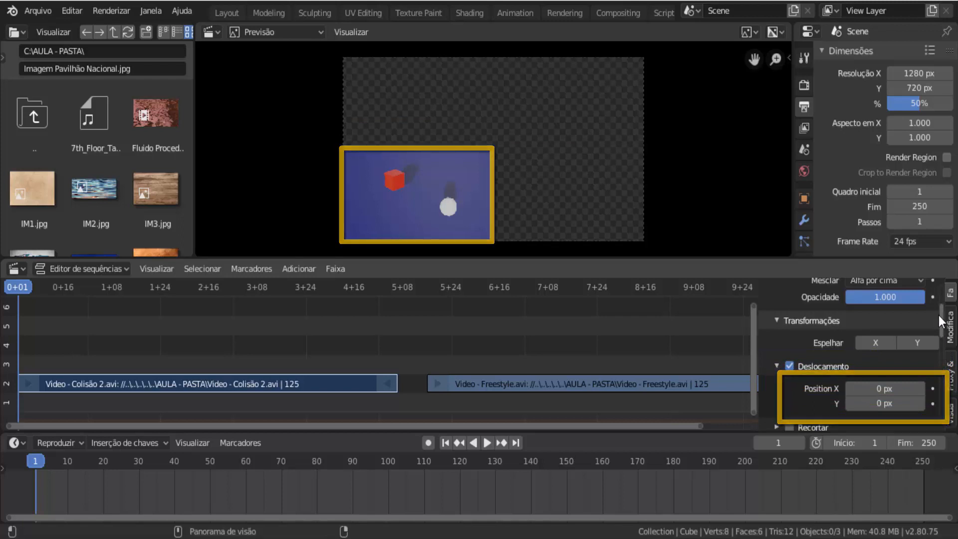
pyautogui.scroll(-3, 943, 339)
pyautogui.scroll(1, 943, 339)
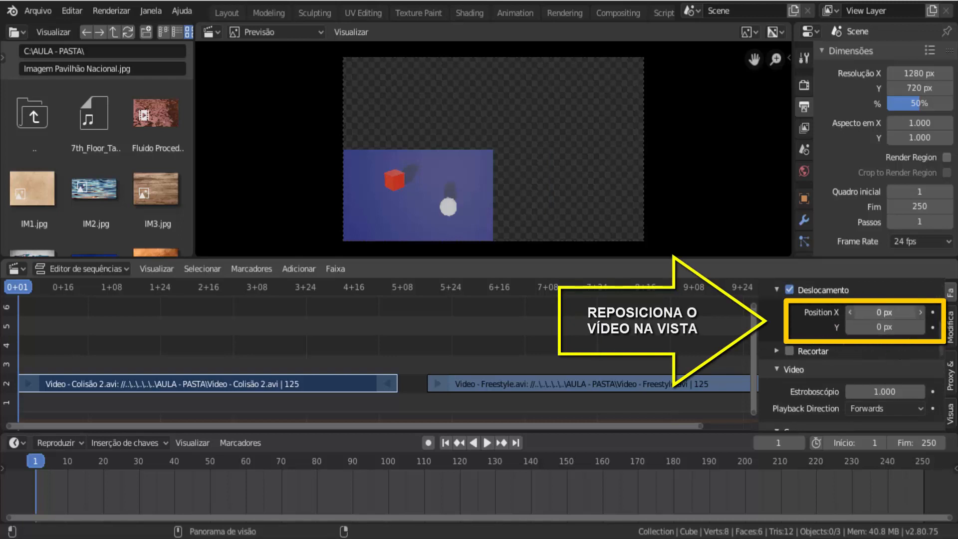
pyautogui.moveTo(880, 312); pyautogui.dragTo(898, 327)
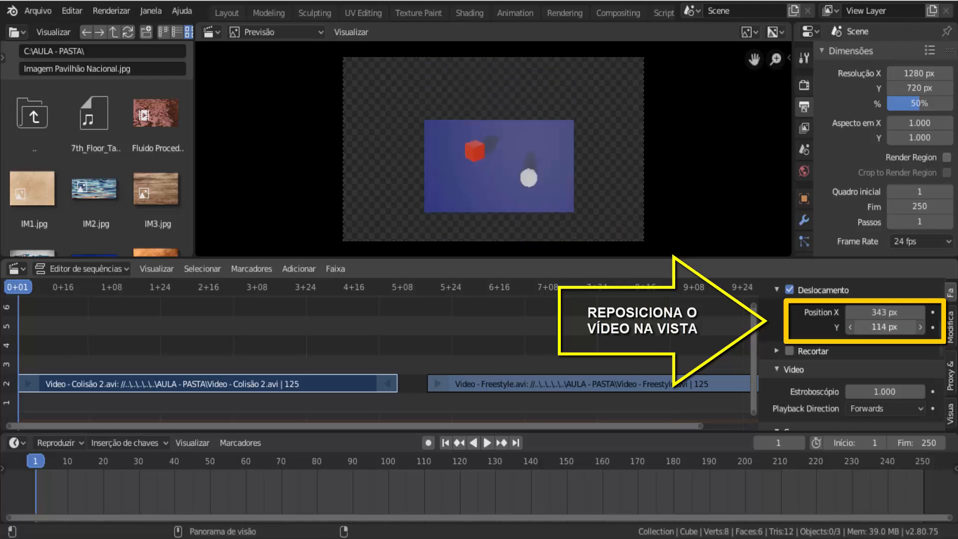
# Reset the strip's Position X and Y to 0 px and disable Deslocamento
pyautogui.click(884, 312)
pyautogui.write('0')
pyautogui.press('Tab')
pyautogui.write('0')
pyautogui.press('Return')
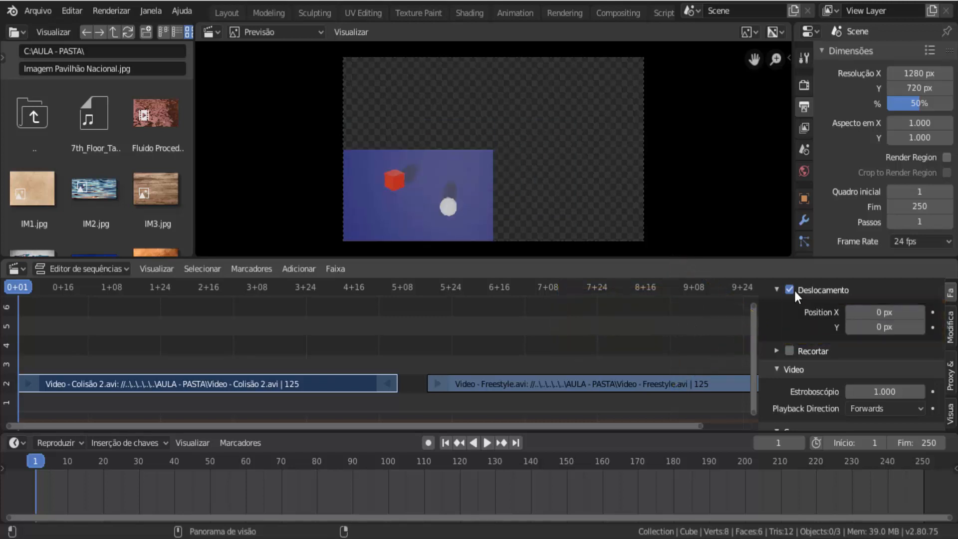
pyautogui.click(790, 290)
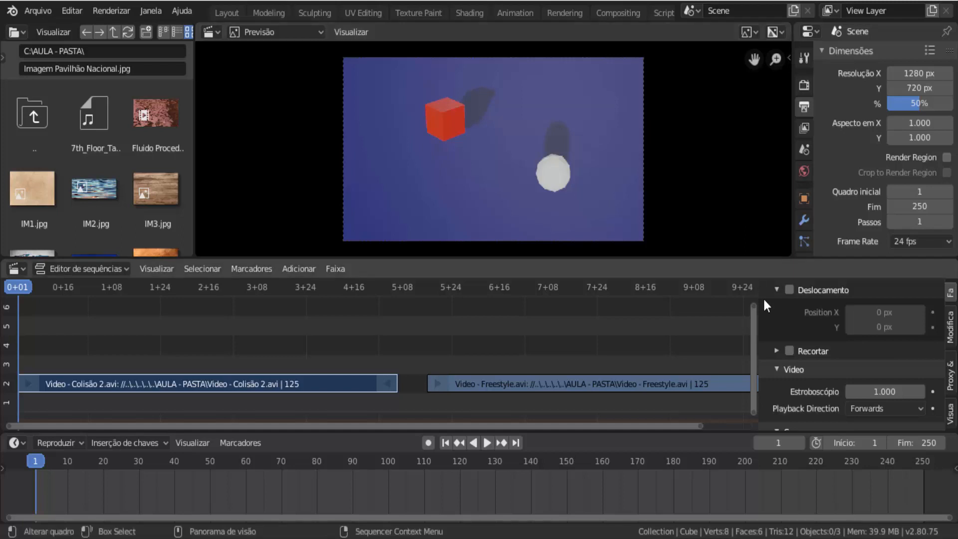
# Enable Recortar for Video - Colisão 2.avi and expand its crop values
pyautogui.click(790, 352)
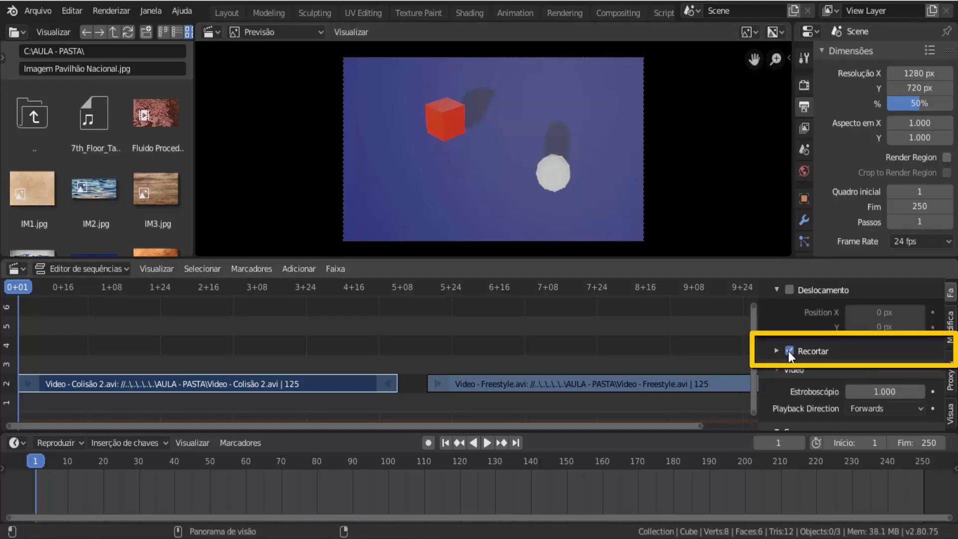
pyautogui.click(776, 350)
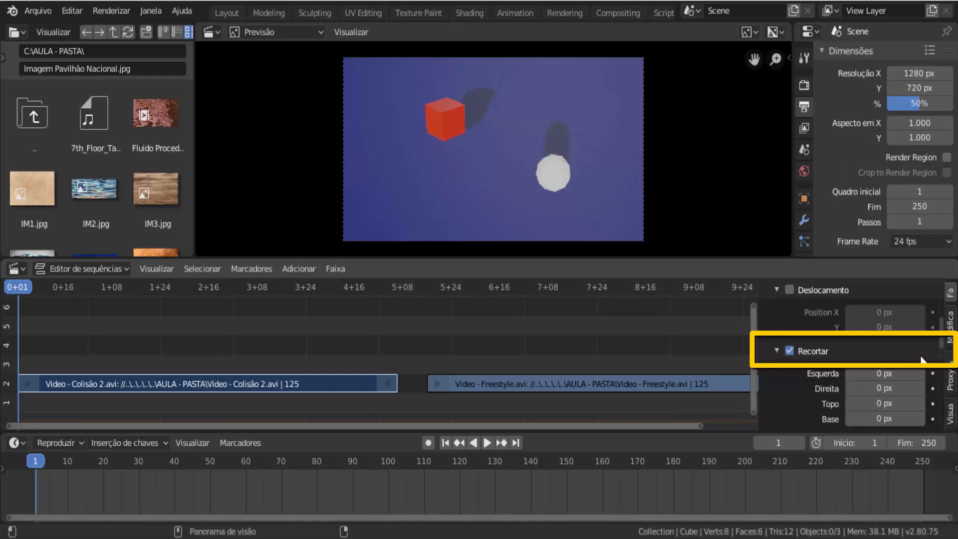
pyautogui.moveTo(943, 326); pyautogui.dragTo(944, 347)
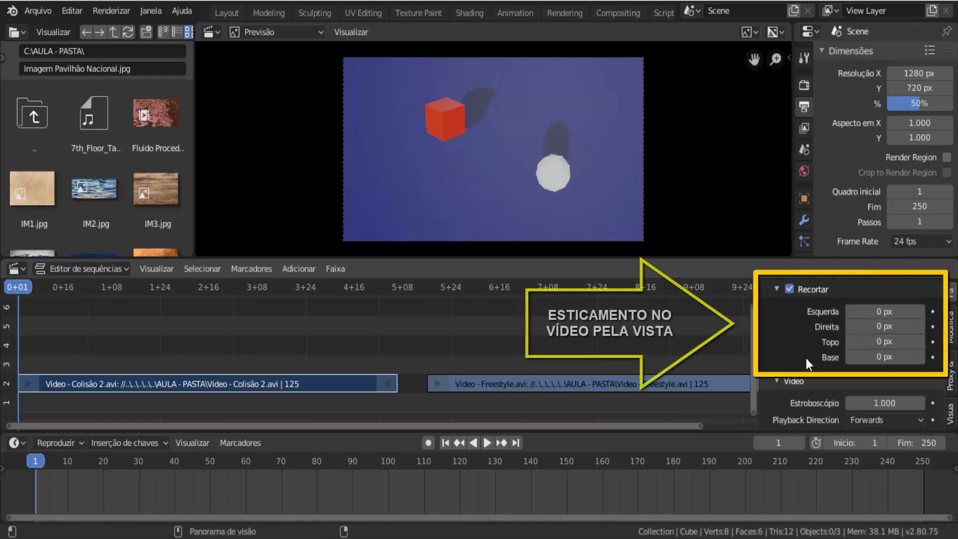
# Try out the crop values with Esquerda at 75 px, and reset Esquerda to 0 px
pyautogui.moveTo(881, 312)
pyautogui.mouseDown()
pyautogui.moveTo(913, 312)
pyautogui.moveTo(898, 311)
pyautogui.mouseUp()
pyautogui.click(885, 311)
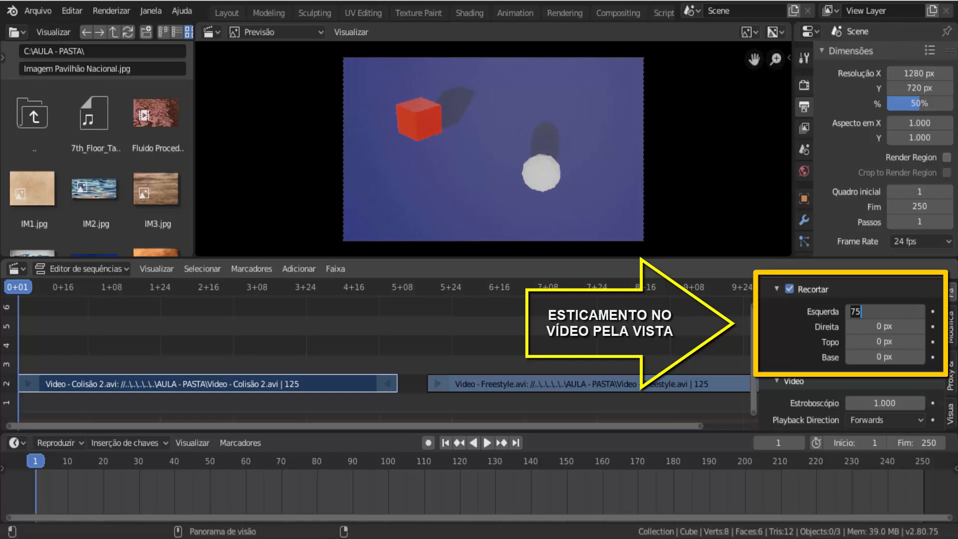
pyautogui.write('0')
pyautogui.press('Return')
pyautogui.moveTo(873, 327); pyautogui.dragTo(877, 356)
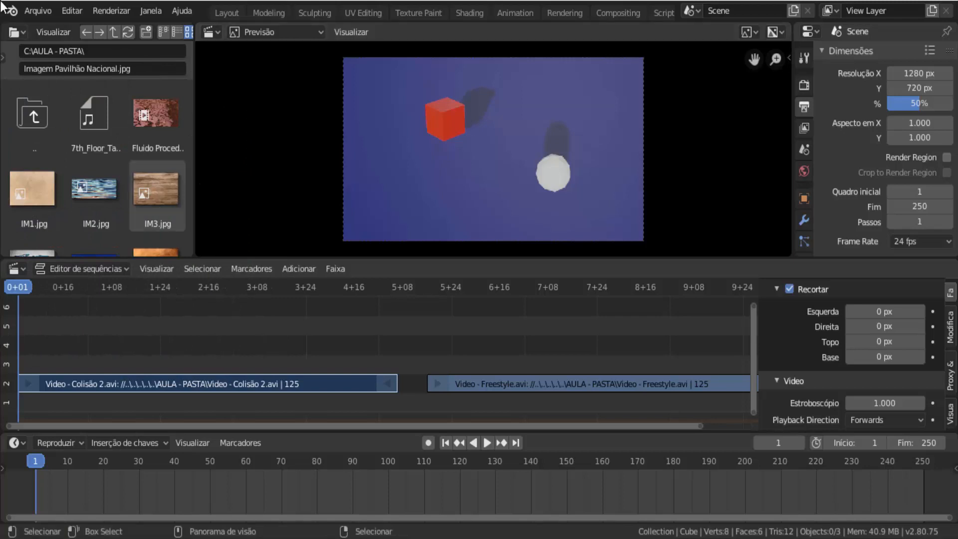
# Add Operatic_3.mp3 to the sequence on channel 3 starting at frame 1, and play back part of the result
pyautogui.moveTo(190, 109); pyautogui.dragTo(194, 203)
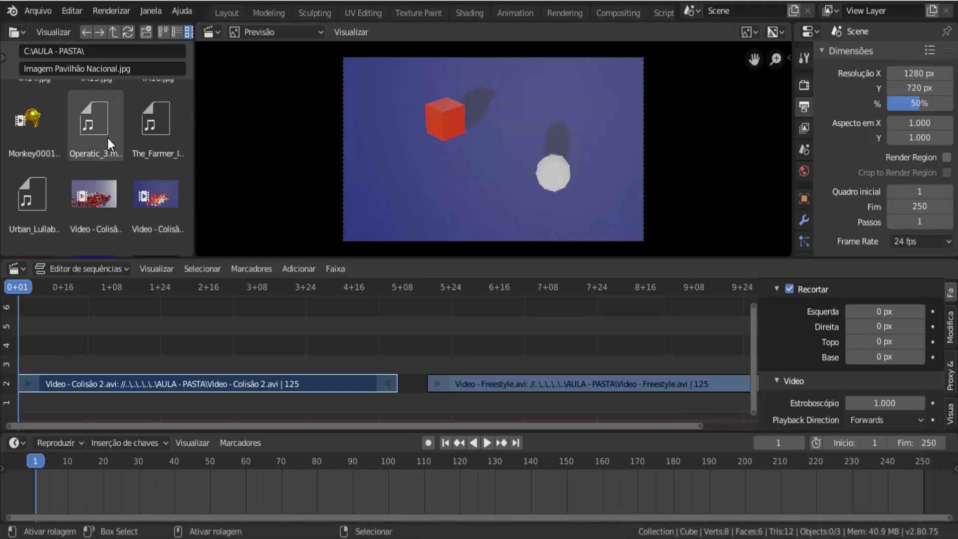
pyautogui.moveTo(112, 137); pyautogui.dragTo(73, 329)
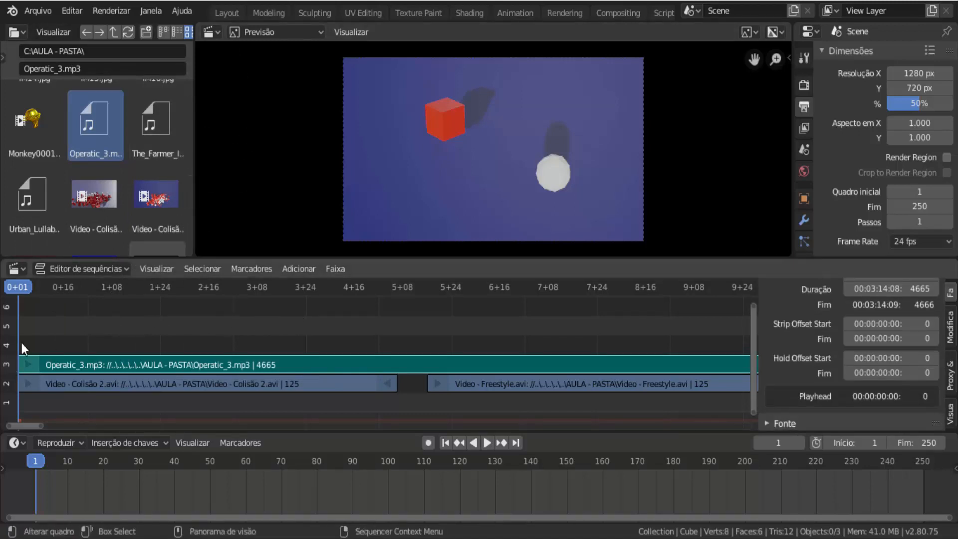
pyautogui.click(490, 444)
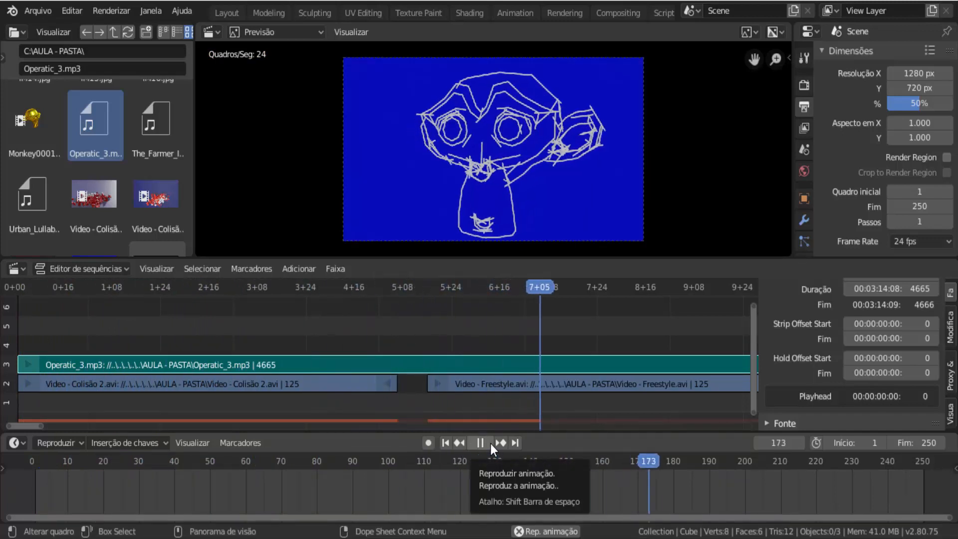
pyautogui.click(490, 444)
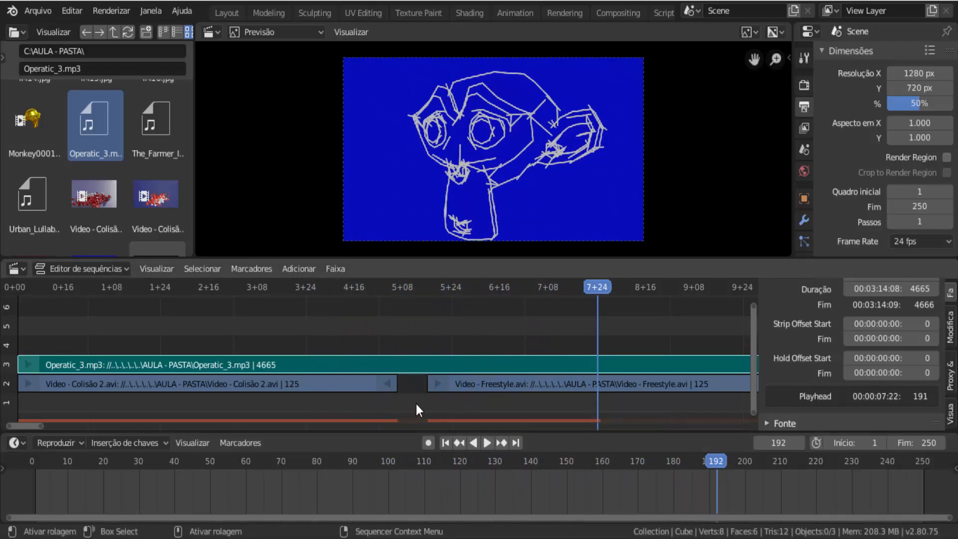
# Select Video - Colisão 2.avi and Video - Freestyle.avi together and add a Cruzar transition between them
pyautogui.click(317, 384)
pyautogui.click(453, 385)
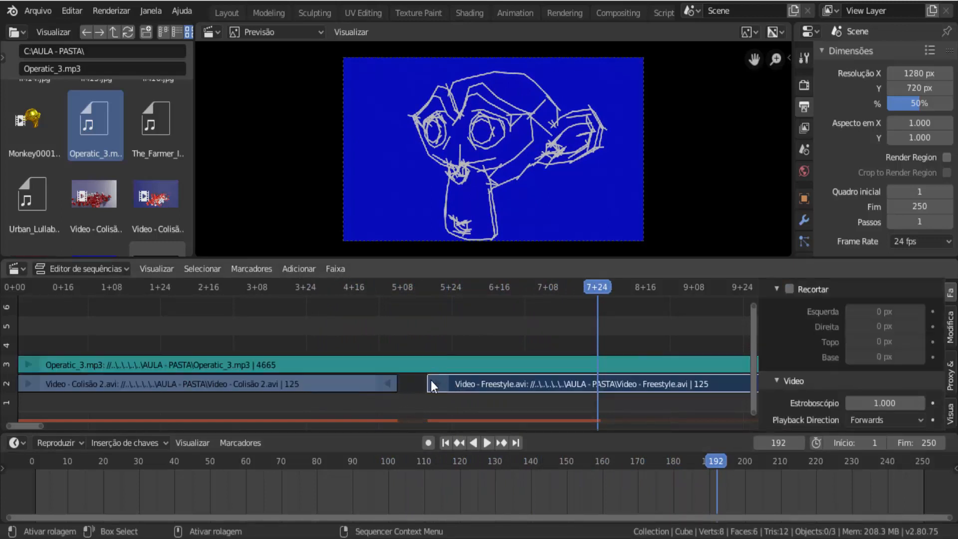
pyautogui.click(341, 384)
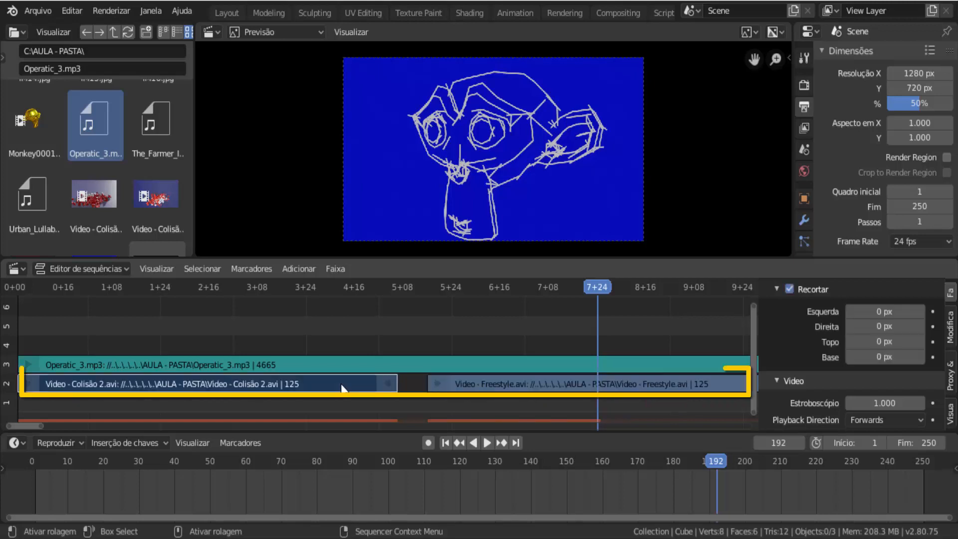
pyautogui.keyDown('shift'); pyautogui.click(499, 382); pyautogui.keyUp('shift')
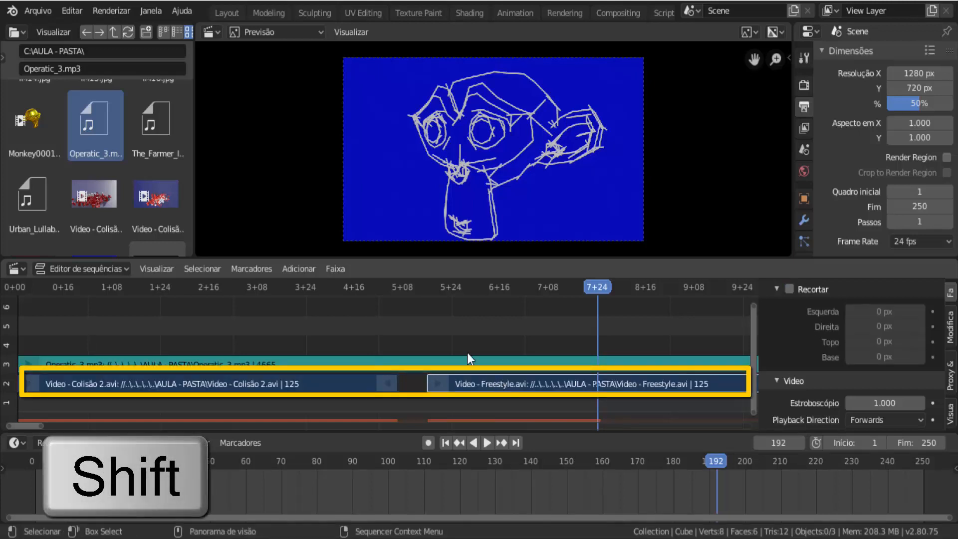
pyautogui.click(299, 269)
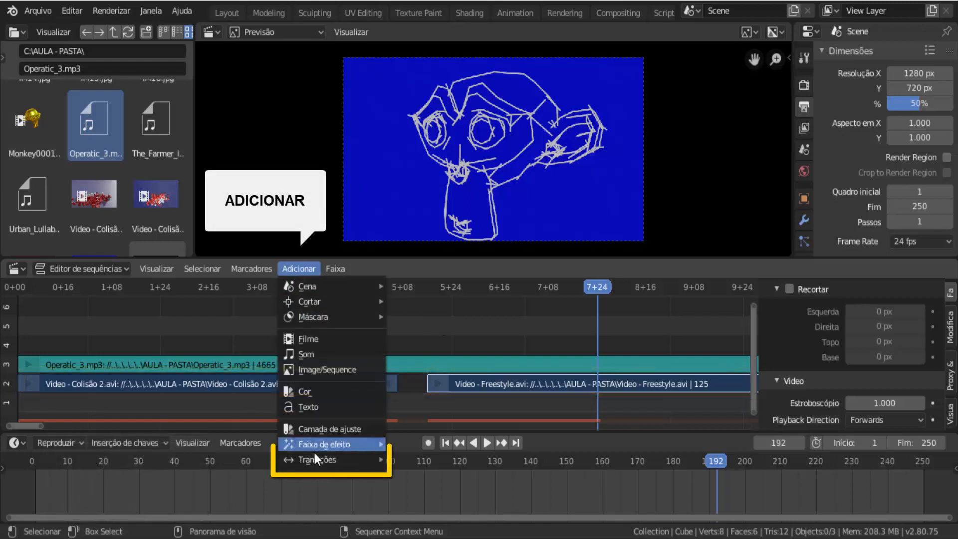
pyautogui.moveTo(316, 463)
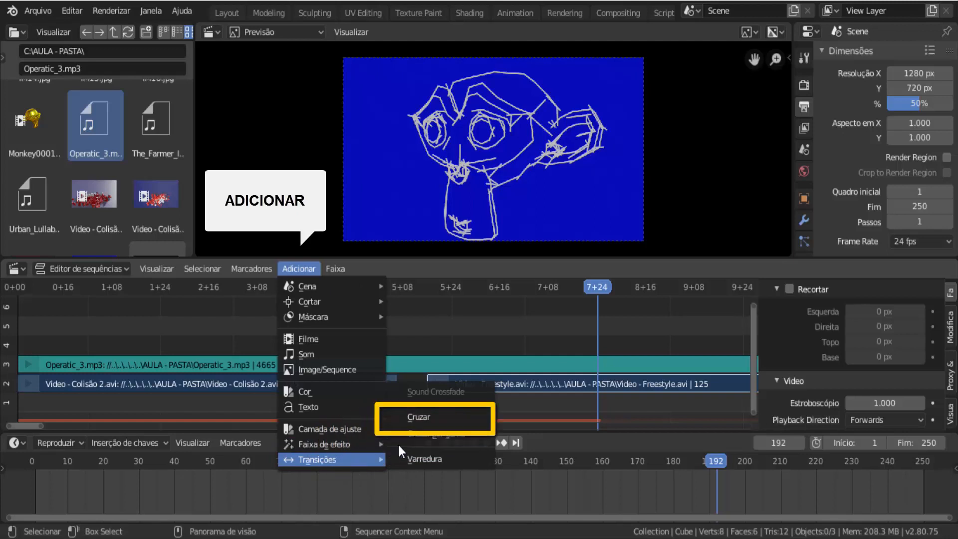
pyautogui.click(432, 418)
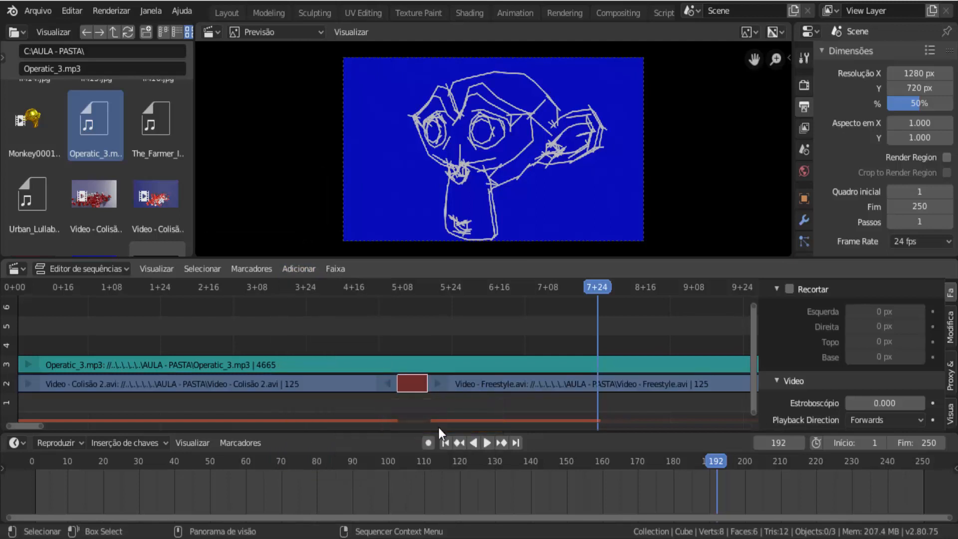
# Play the sequence from frame 1 to check the transition between the two videos
pyautogui.click(448, 444)
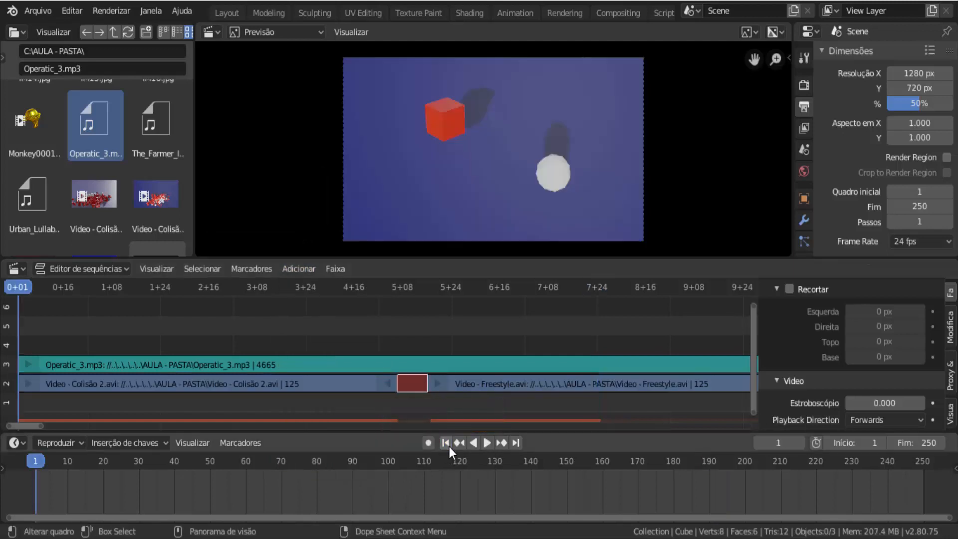
pyautogui.click(486, 443)
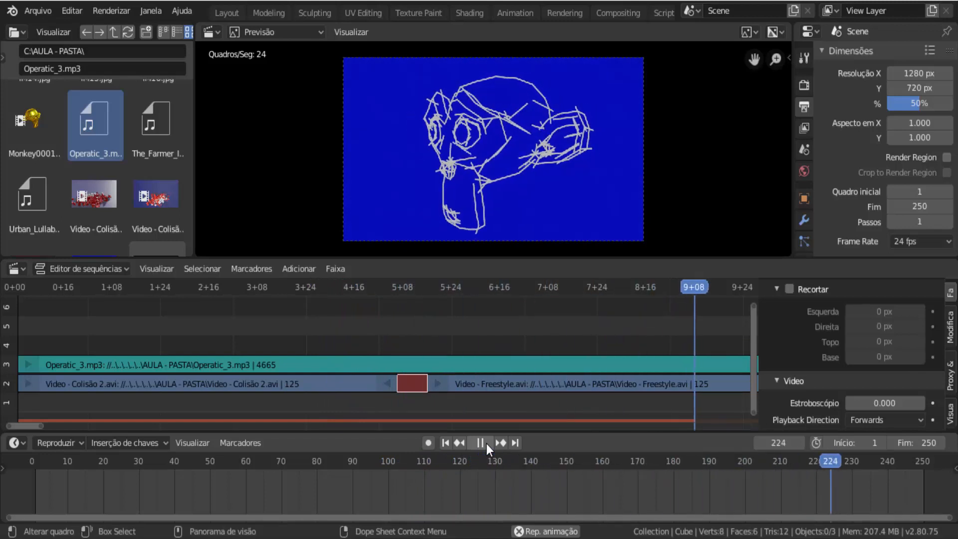
pyautogui.click(486, 443)
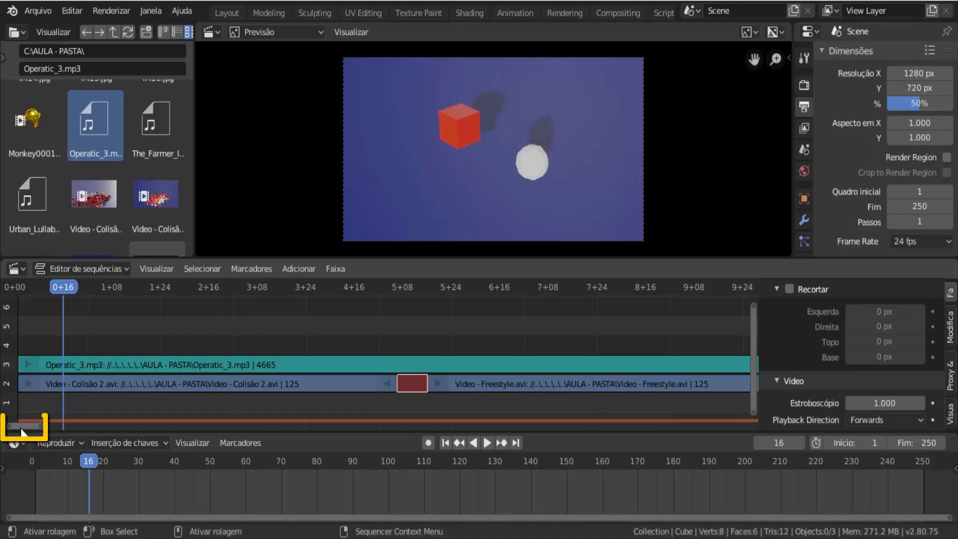
# Hard-cut the Operatic_3.mp3 strip at frame 261, where Video - Freestyle.avi ends
pyautogui.moveTo(21, 427); pyautogui.dragTo(45, 428)
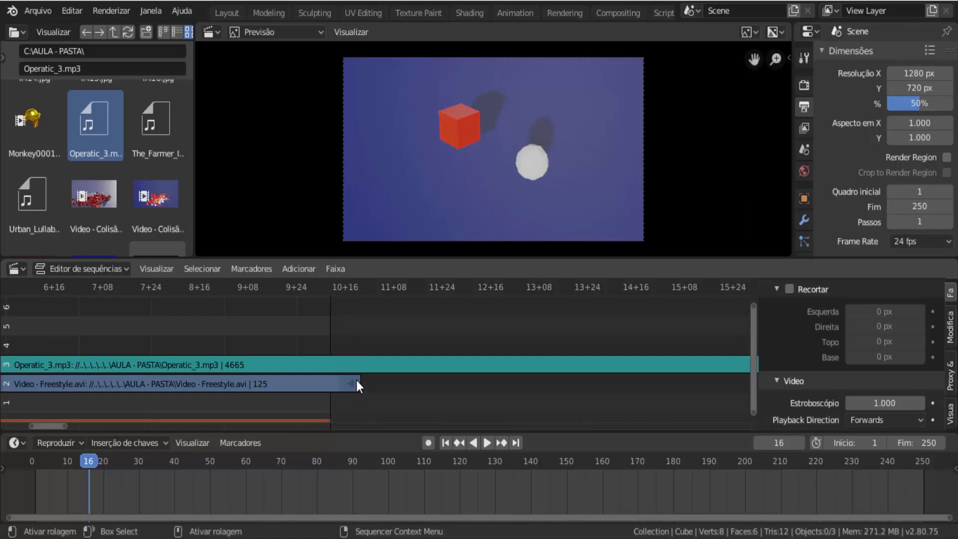
pyautogui.click(361, 290)
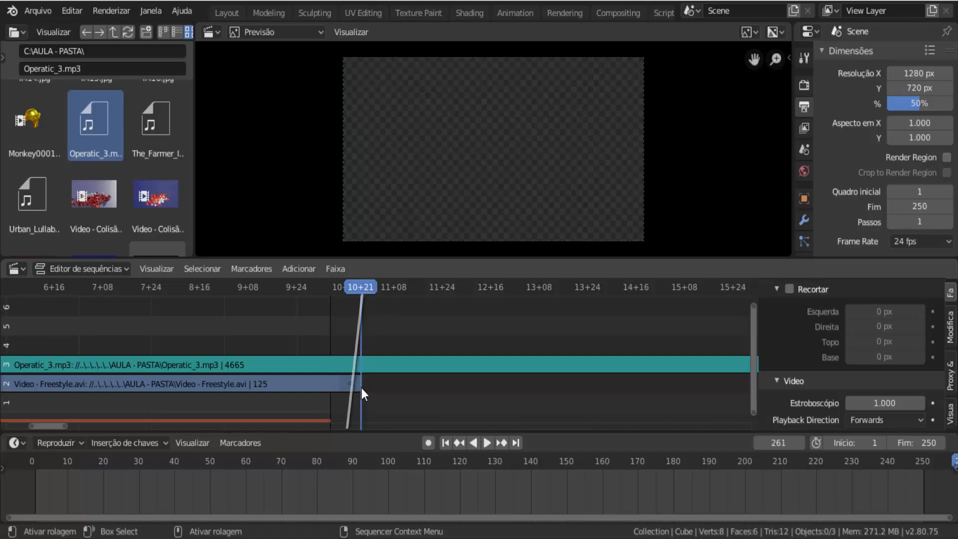
pyautogui.click(388, 364)
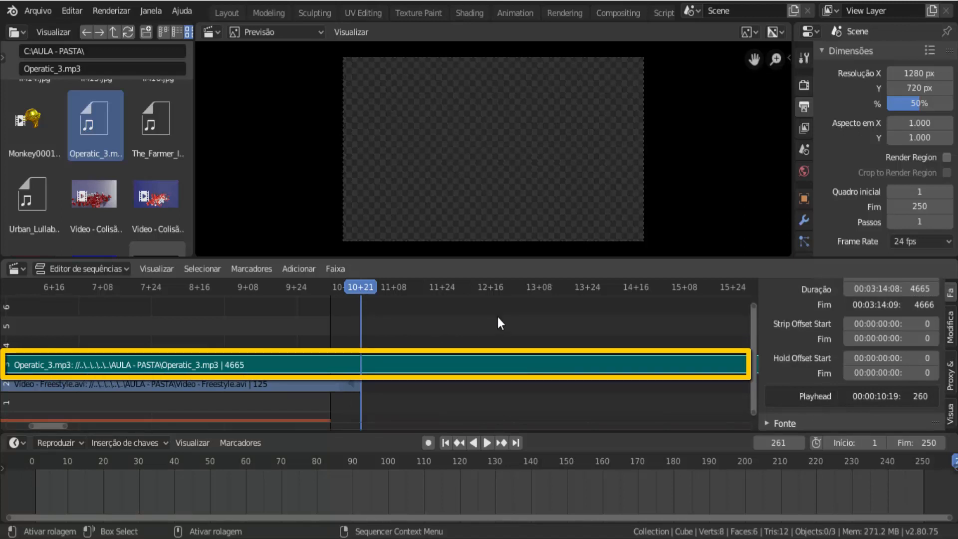
pyautogui.hotkey('shift', 'k')
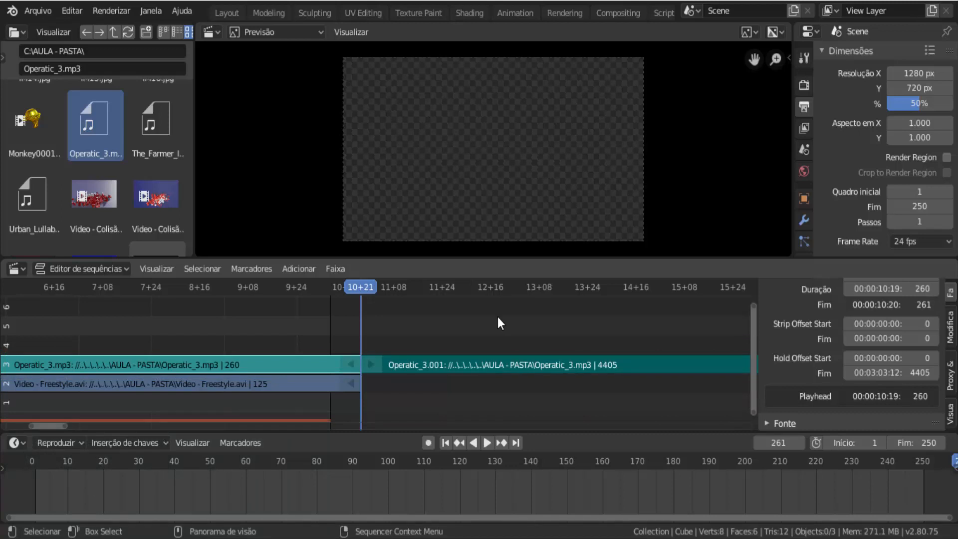
# Move the cut-off remainder of the Operatic_3.mp3 audio away from the first part and delete it
pyautogui.moveTo(420, 361); pyautogui.dragTo(473, 358)
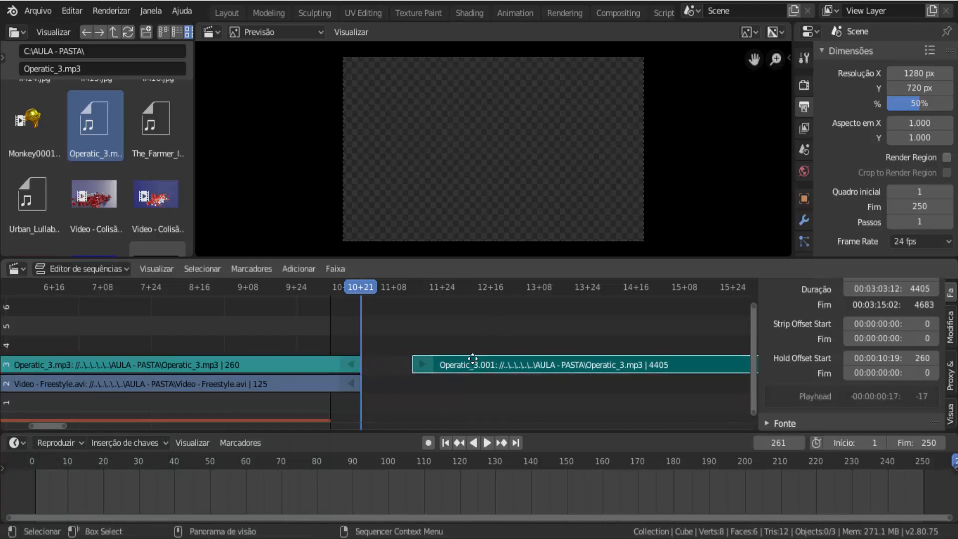
pyautogui.press('x')
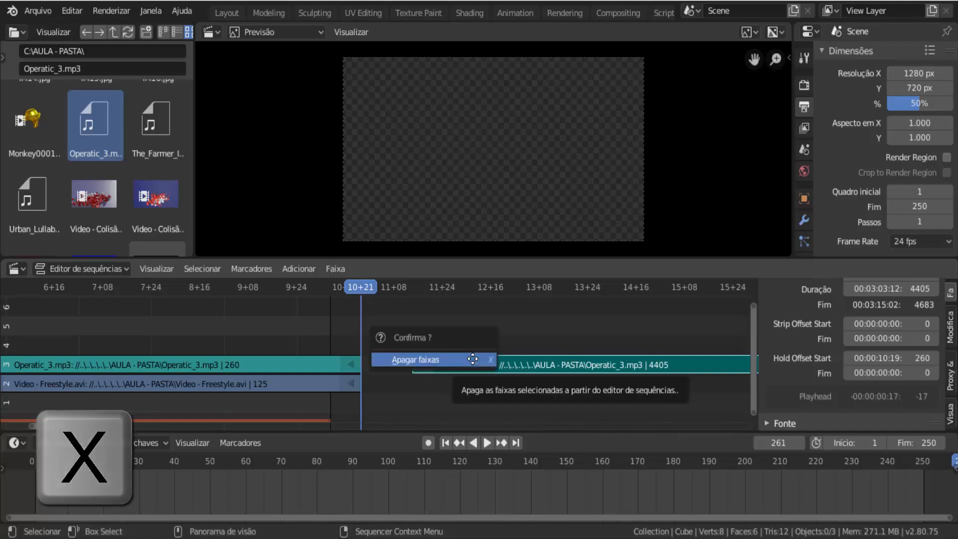
pyautogui.click(472, 358)
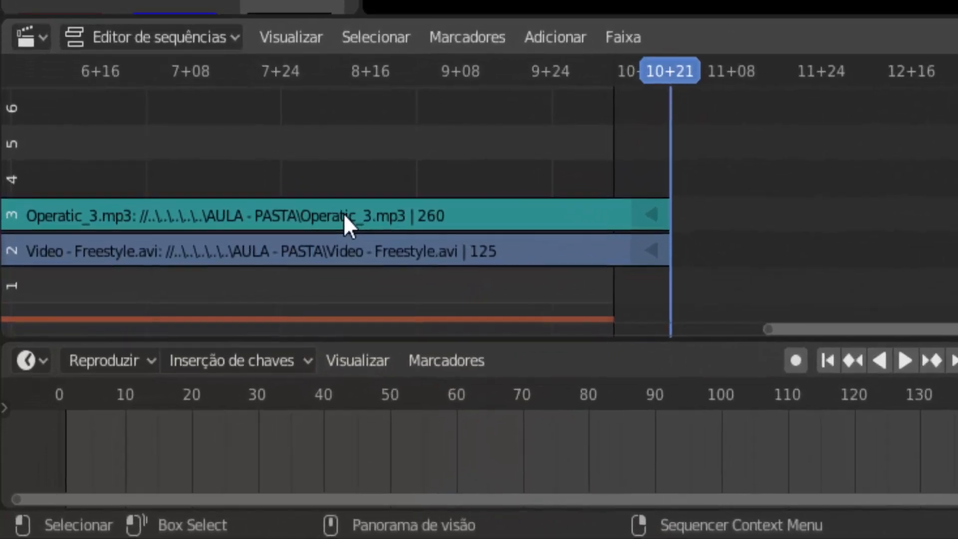
# Set the scene's end frame to 260 to match the length of the trimmed Operatic_3.mp3 strip
pyautogui.click(344, 214)
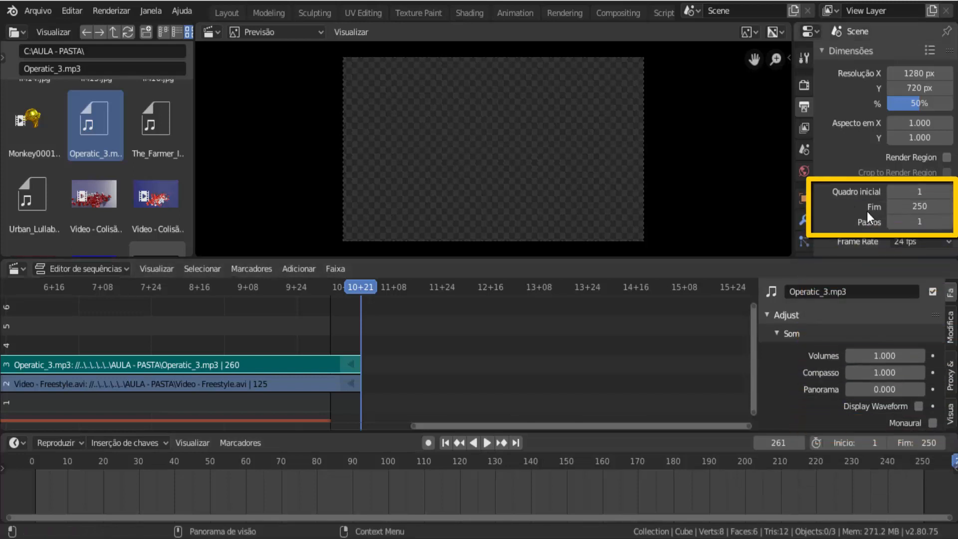
pyautogui.click(898, 208)
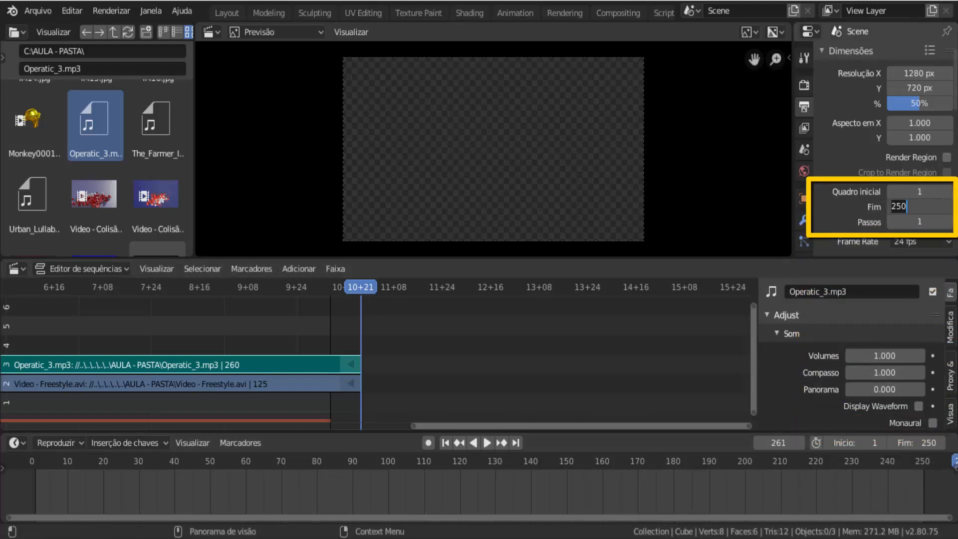
pyautogui.write('260')
pyautogui.press('Return')
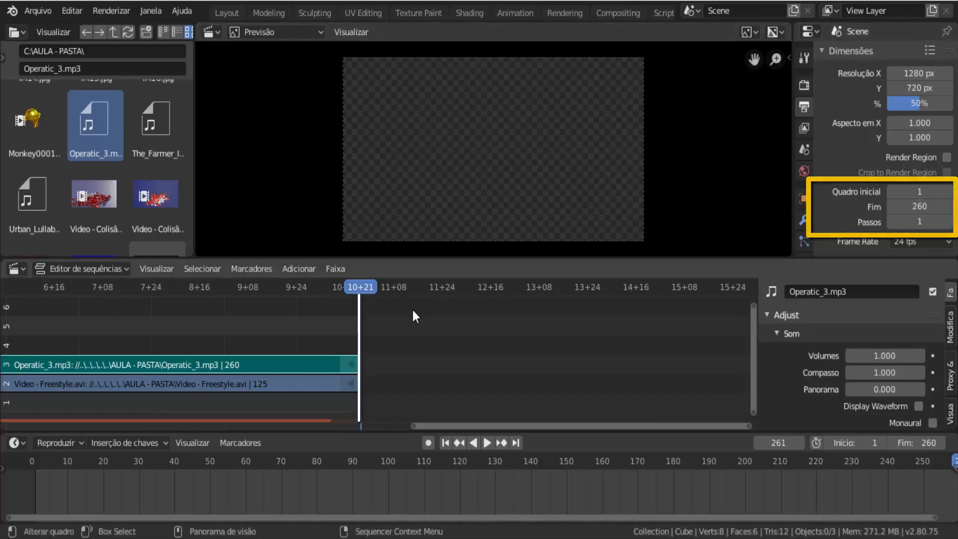
# Play the sequence from frame 1 to check where it ends with the new frame range
pyautogui.moveTo(360, 289); pyautogui.dragTo(397, 288)
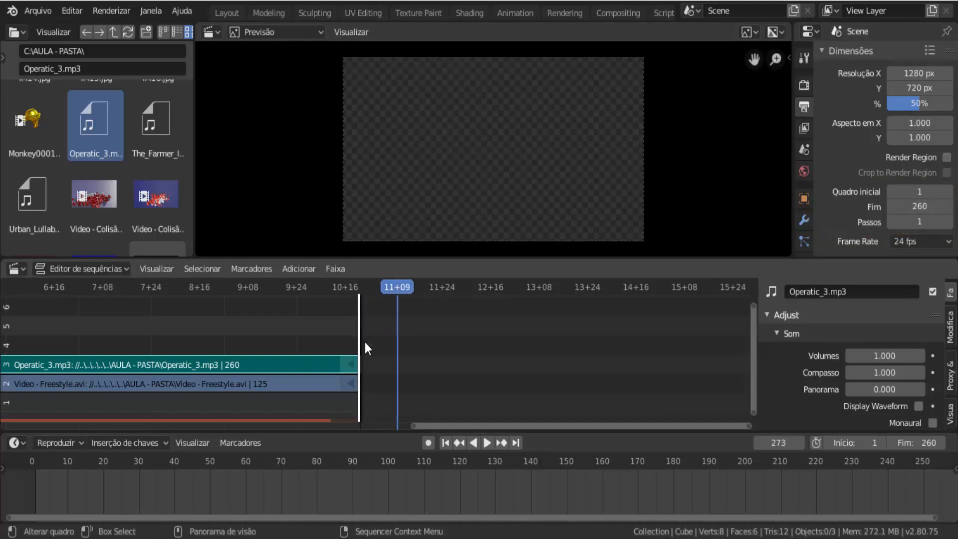
pyautogui.click(445, 443)
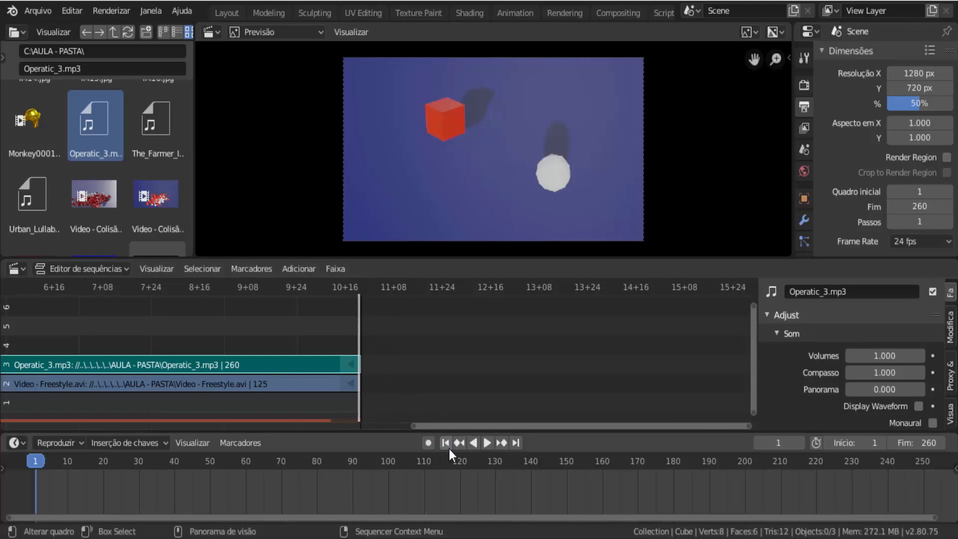
pyautogui.click(487, 442)
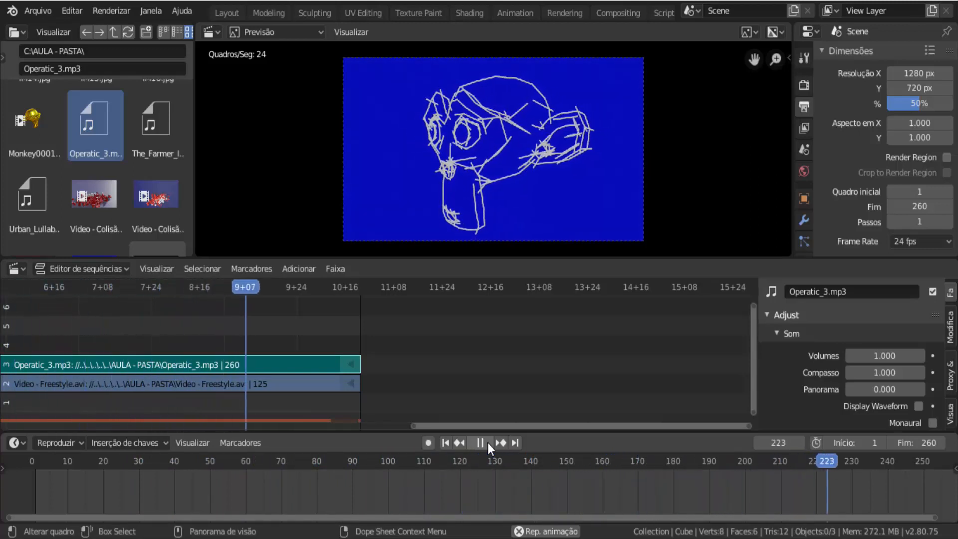
pyautogui.click(487, 442)
pyautogui.click(487, 442)
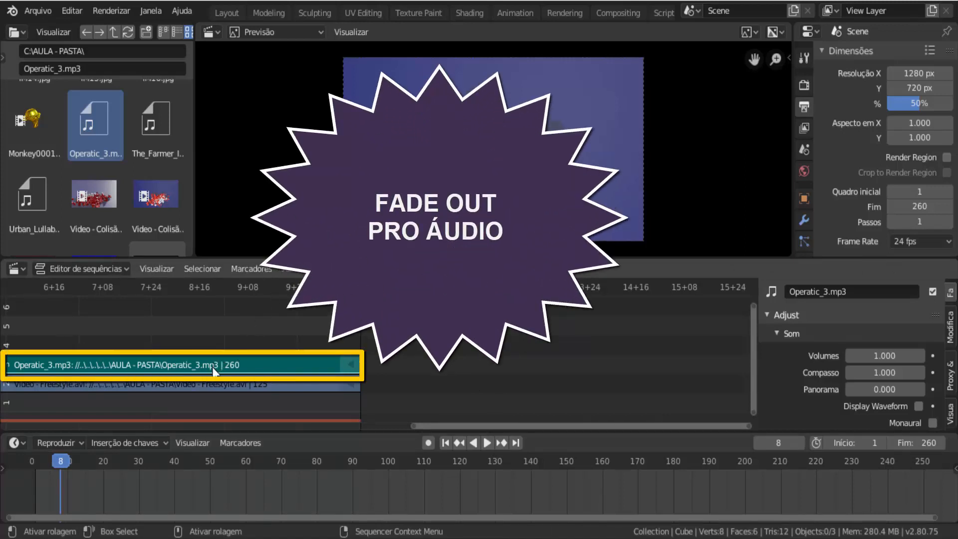
# Hard-cut the Operatic_3.mp3 strip at frame 219 and keyframe the ending piece's volume at 1.000 on that frame
pyautogui.click(234, 287)
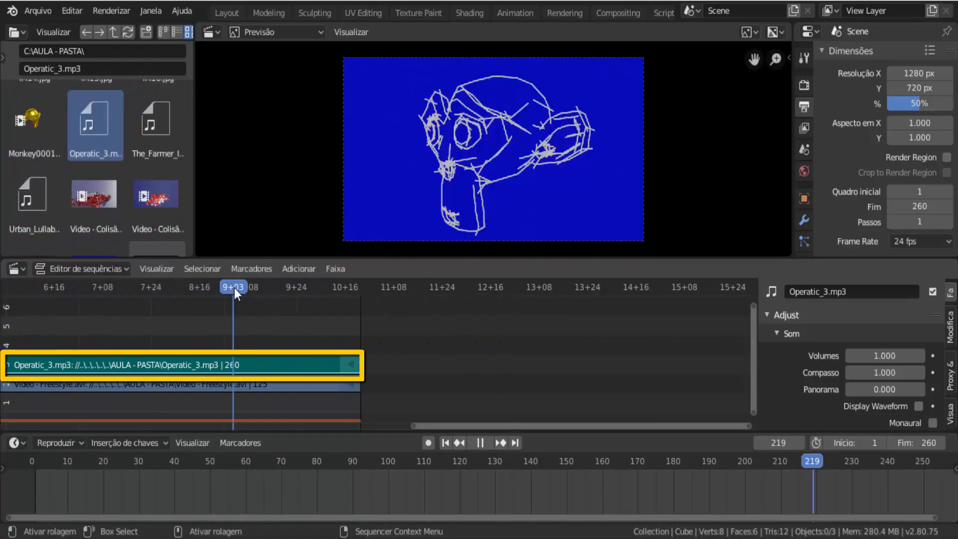
pyautogui.hotkey('shift', 'k')
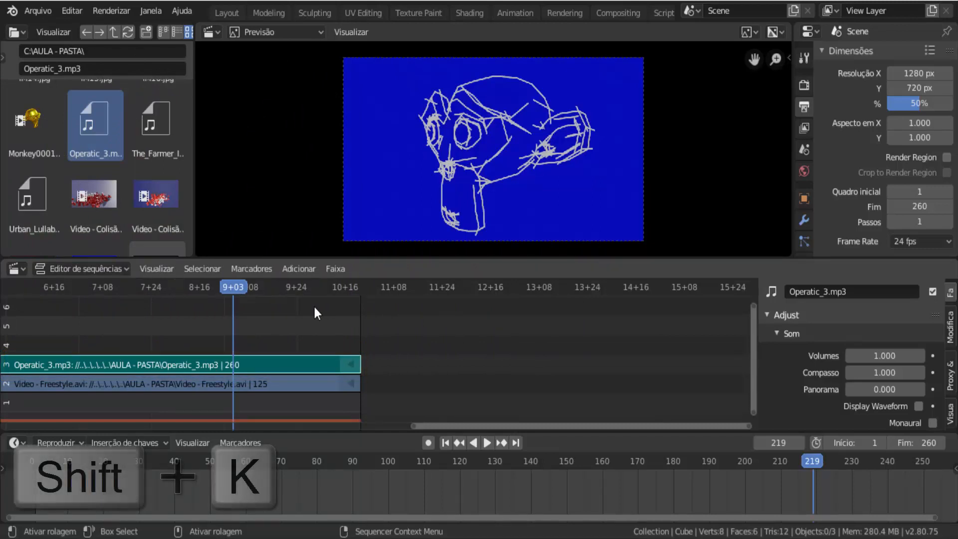
pyautogui.hotkey('shift', 'k')
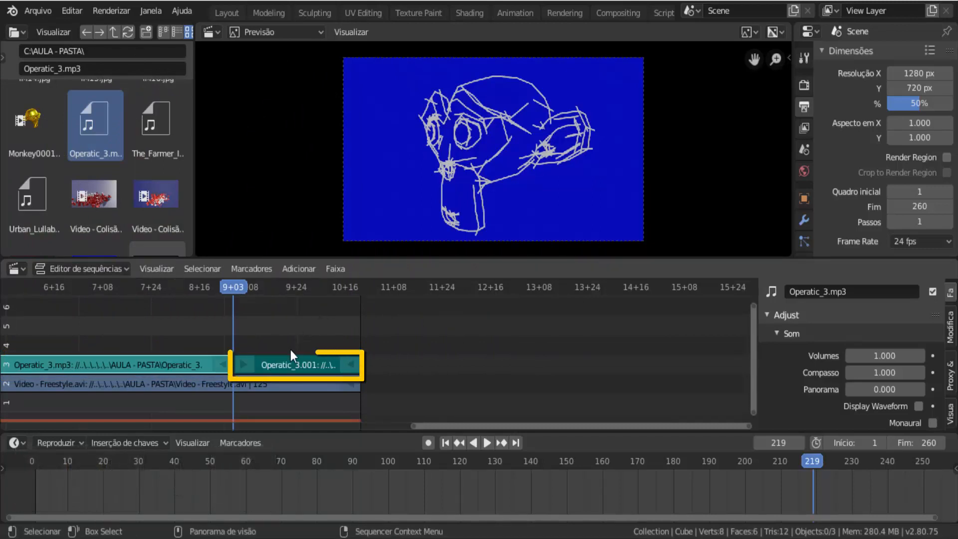
pyautogui.click(277, 370)
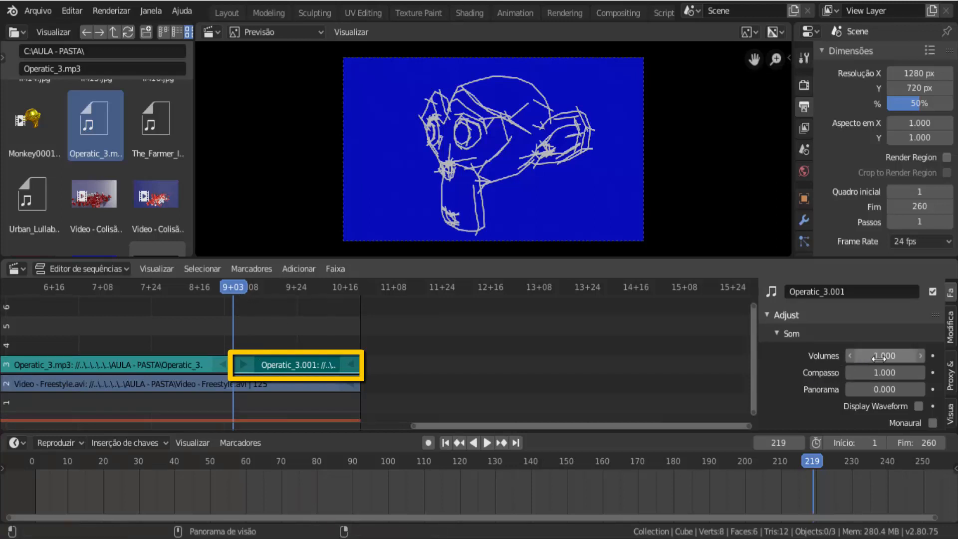
pyautogui.click(933, 355)
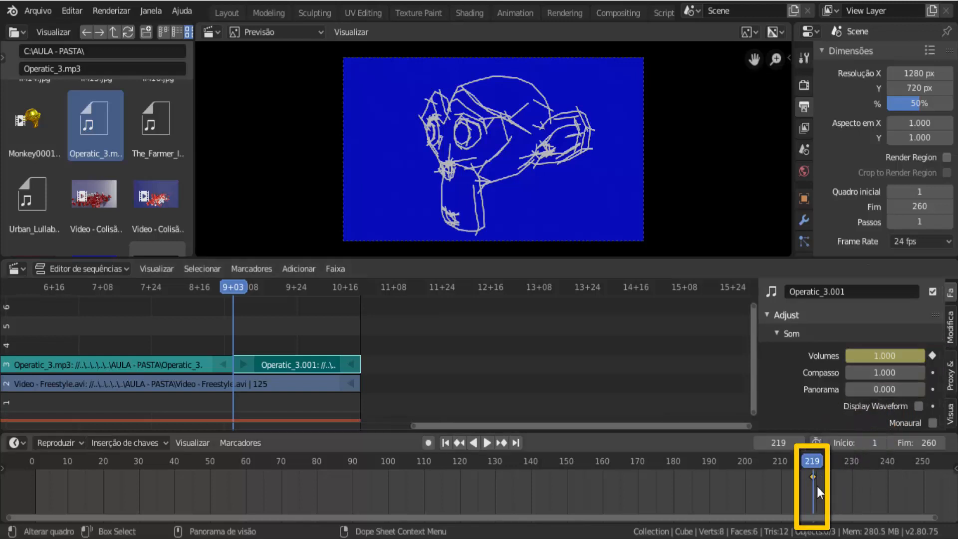
# Set the ending audio piece's volume to 0.300 at frame 260 and keyframe it there
pyautogui.click(358, 290)
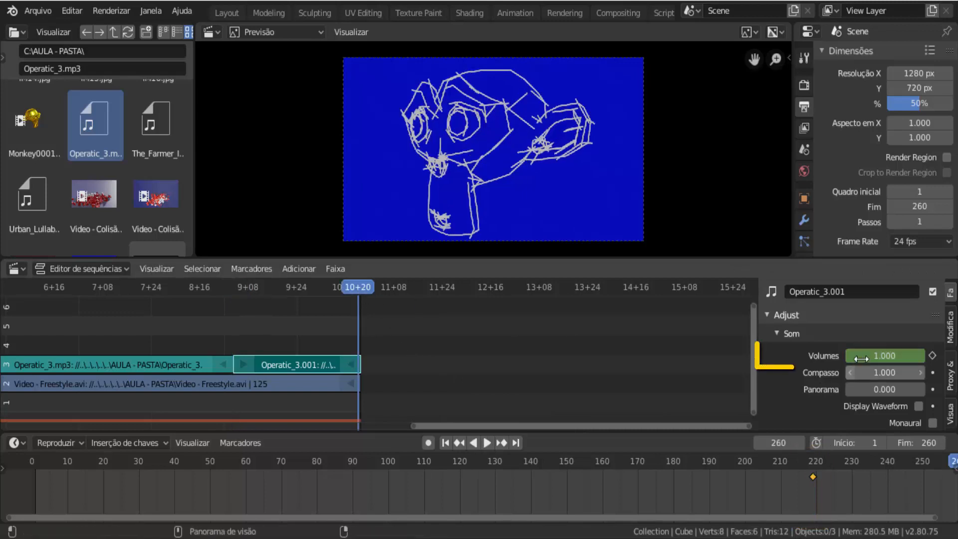
pyautogui.moveTo(888, 357); pyautogui.dragTo(862, 356)
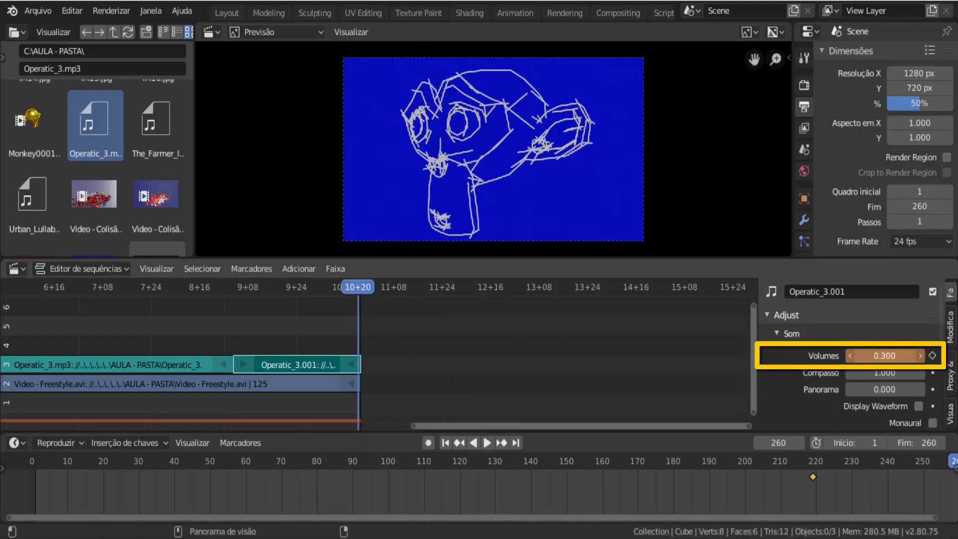
pyautogui.click(932, 355)
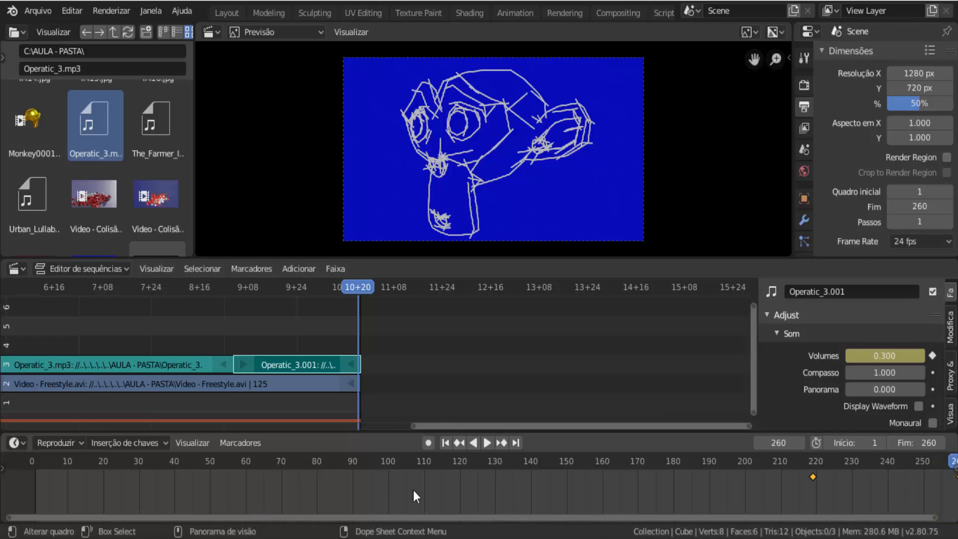
pyautogui.press('Home')
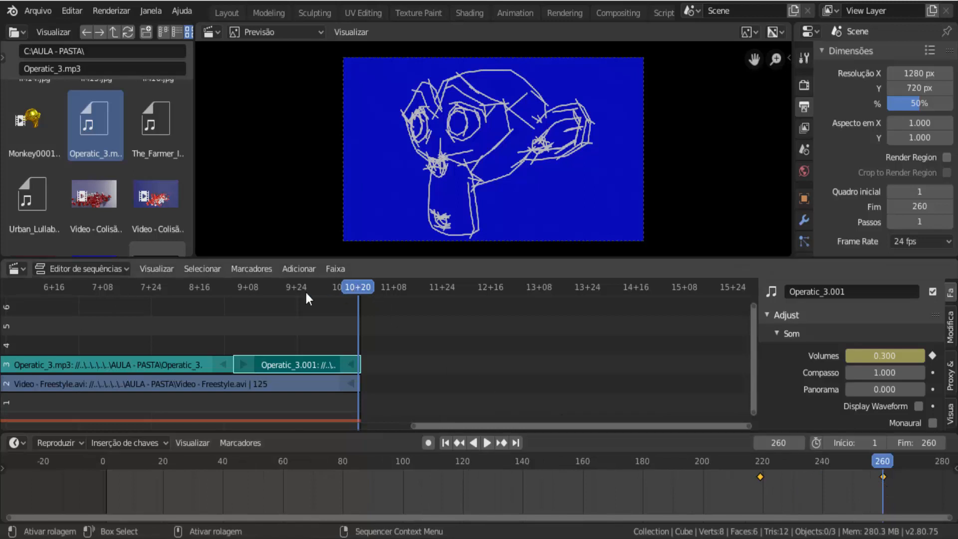
# Play the sequence from frame 160 to listen to the audio fade-out
pyautogui.moveTo(357, 289); pyautogui.dragTo(54, 288)
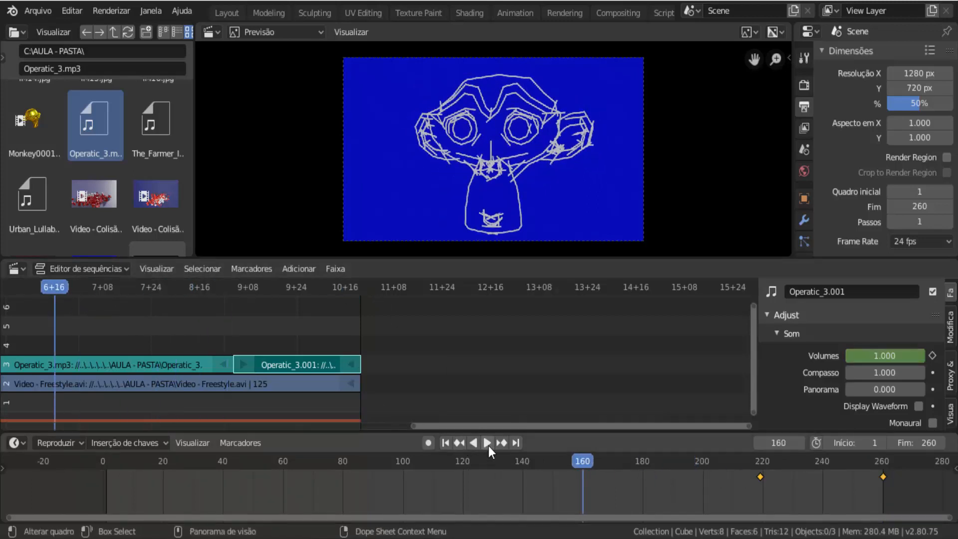
pyautogui.click(486, 442)
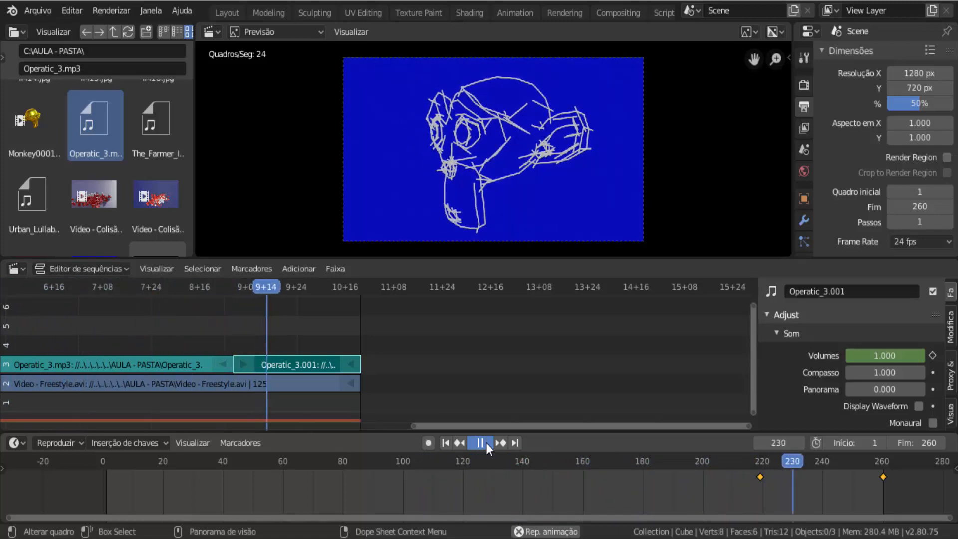
pyautogui.click(486, 442)
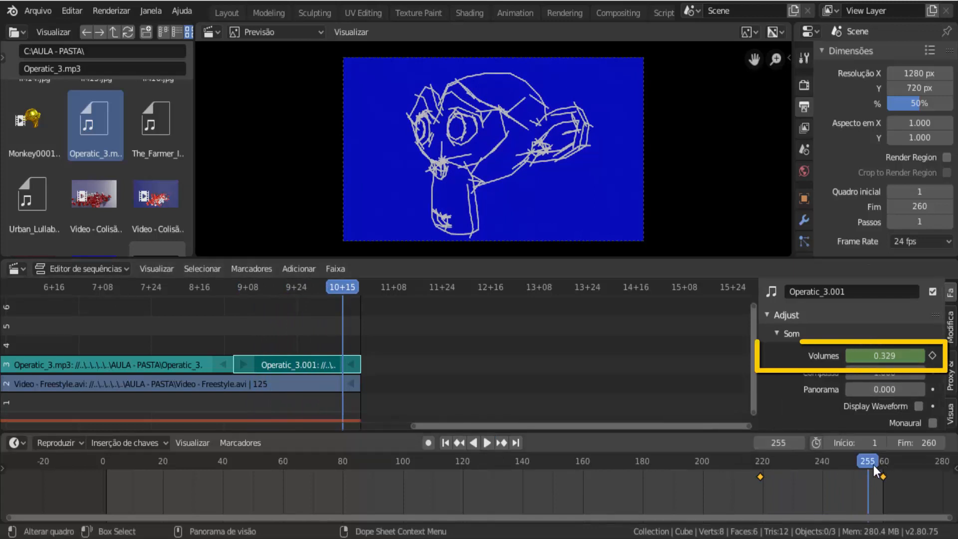
# Set the ending audio piece's volume to 0.006 at frame 260 and replace the volume keyframe there
pyautogui.moveTo(870, 464); pyautogui.dragTo(883, 461)
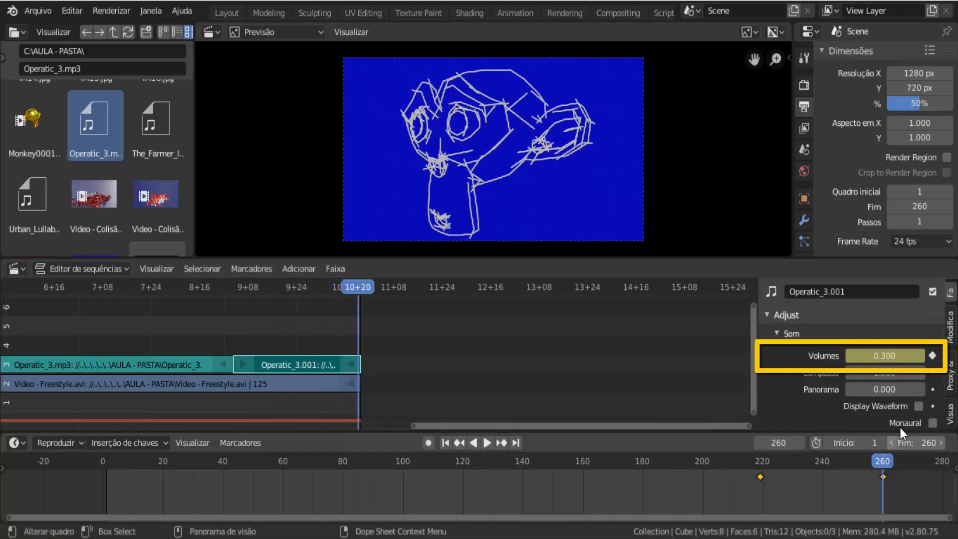
pyautogui.click(888, 357)
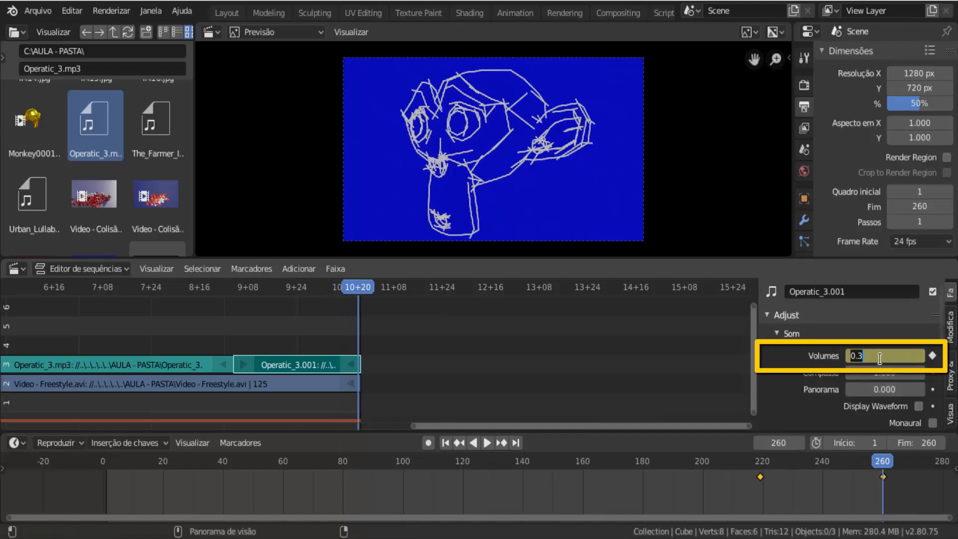
pyautogui.press('BackSpace')
pyautogui.write('.006')
pyautogui.press('Return')
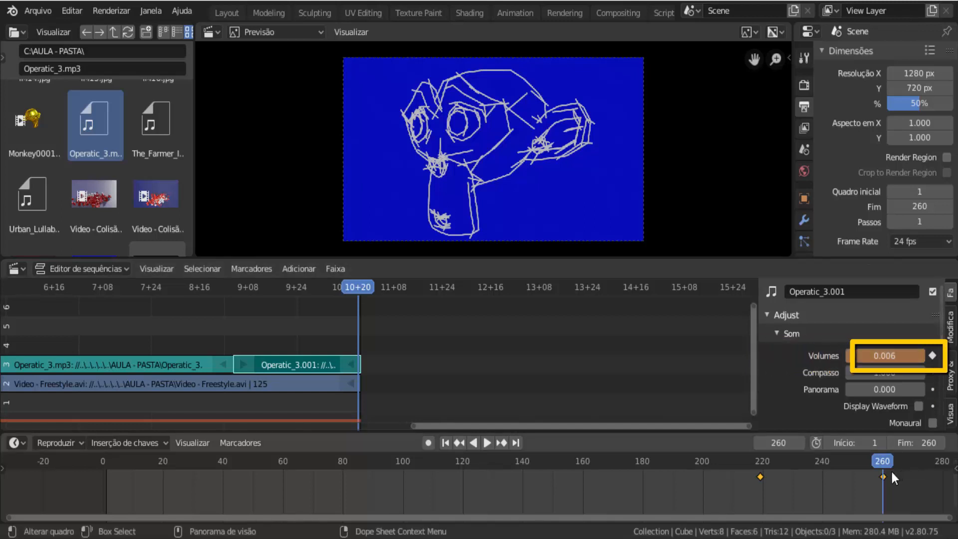
pyautogui.click(932, 355)
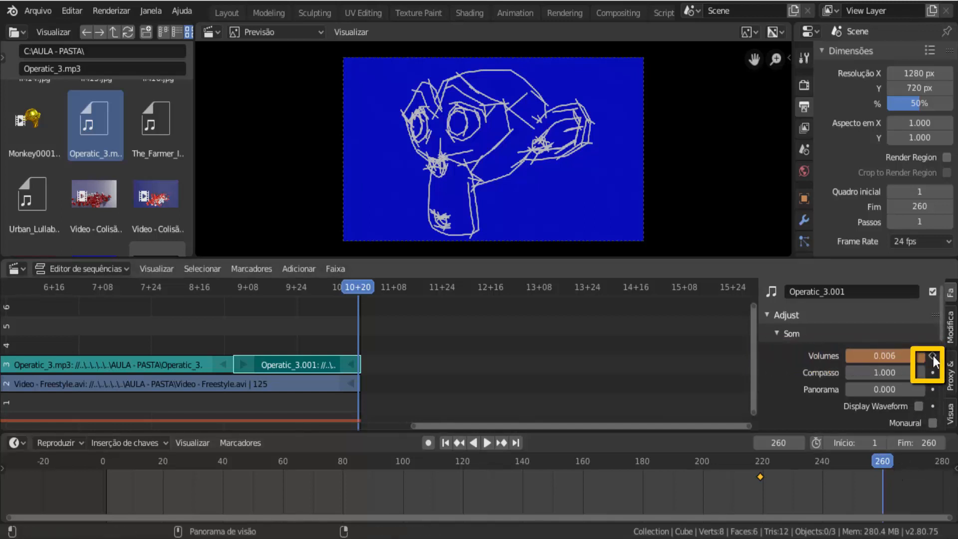
pyautogui.click(933, 356)
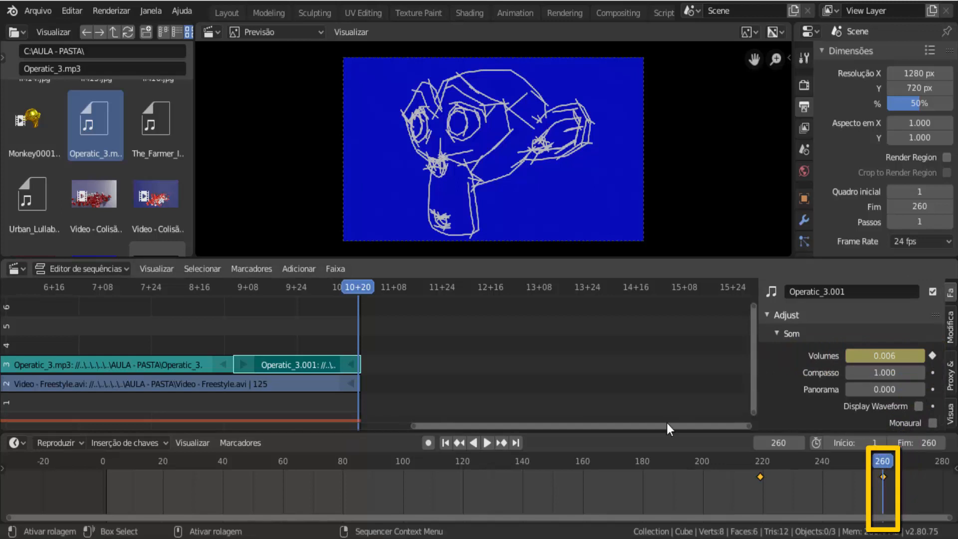
# Play the sequence from frame 173 to check the stronger fade-out of the audio
pyautogui.click(94, 288)
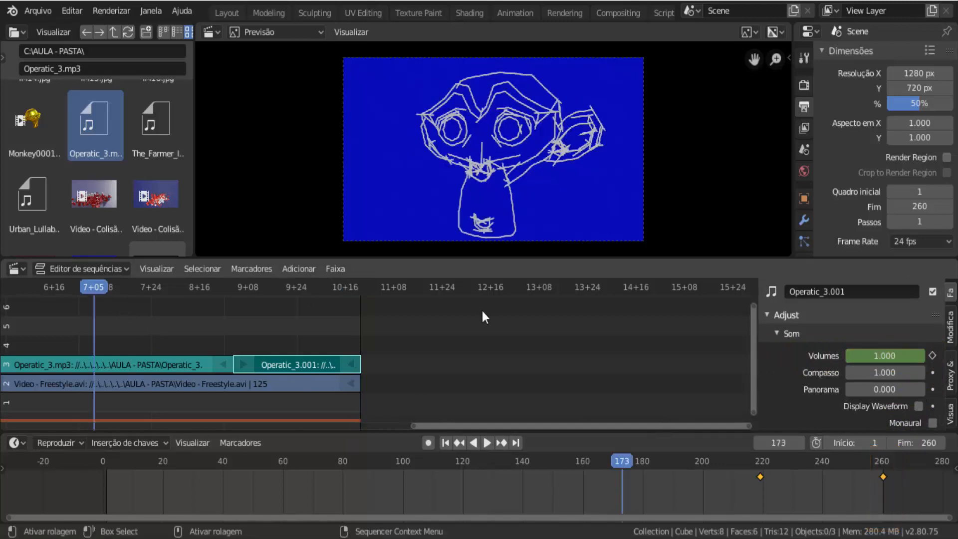
pyautogui.click(486, 439)
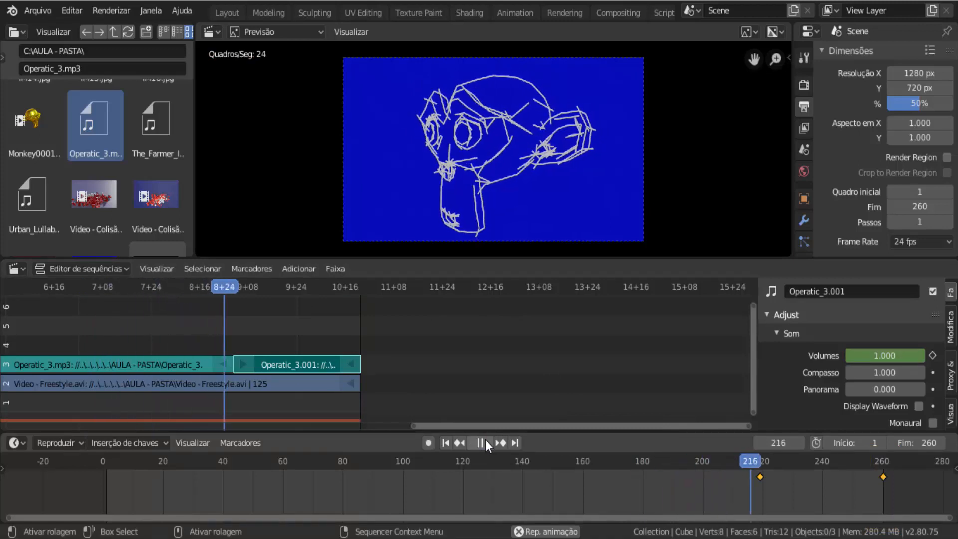
pyautogui.click(486, 440)
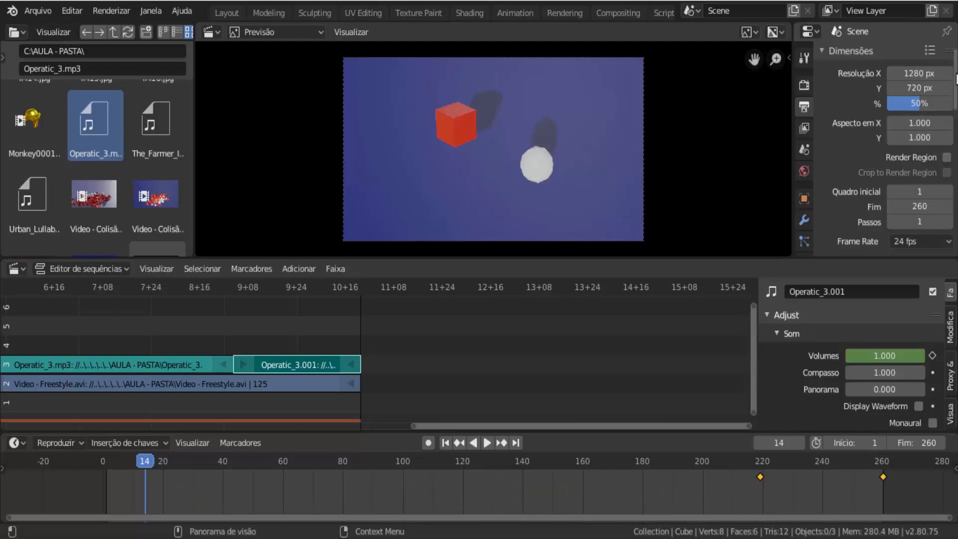
# Set the render output path to /tmp\teste2, then open the output folder browser and cancel it
pyautogui.scroll(-5, 949, 129)
pyautogui.scroll(-4, 887, 149)
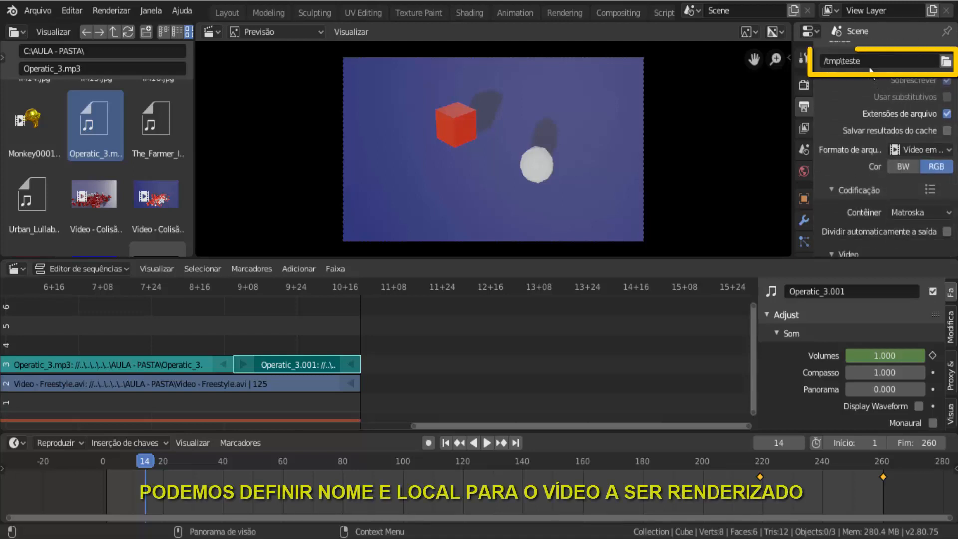
pyautogui.click(863, 61)
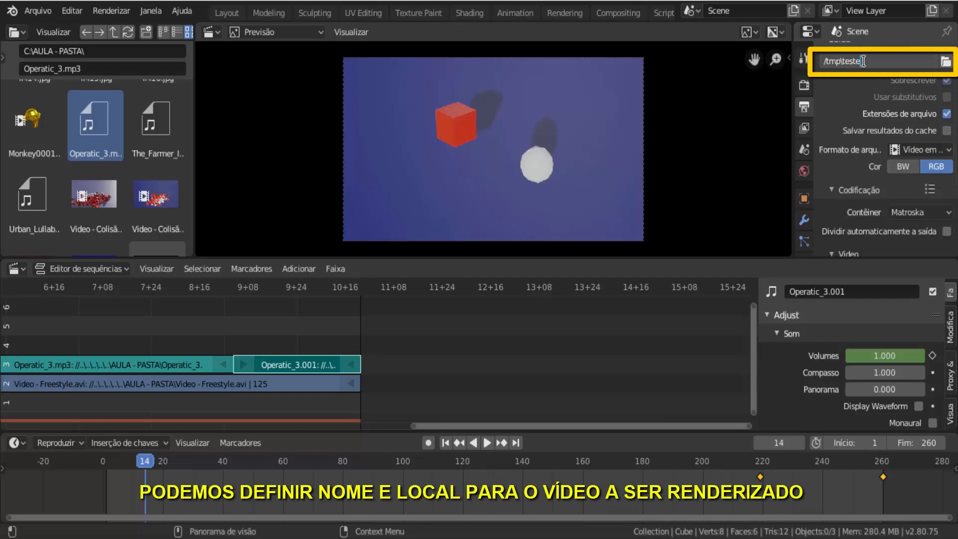
pyautogui.write('2')
pyautogui.press('Return')
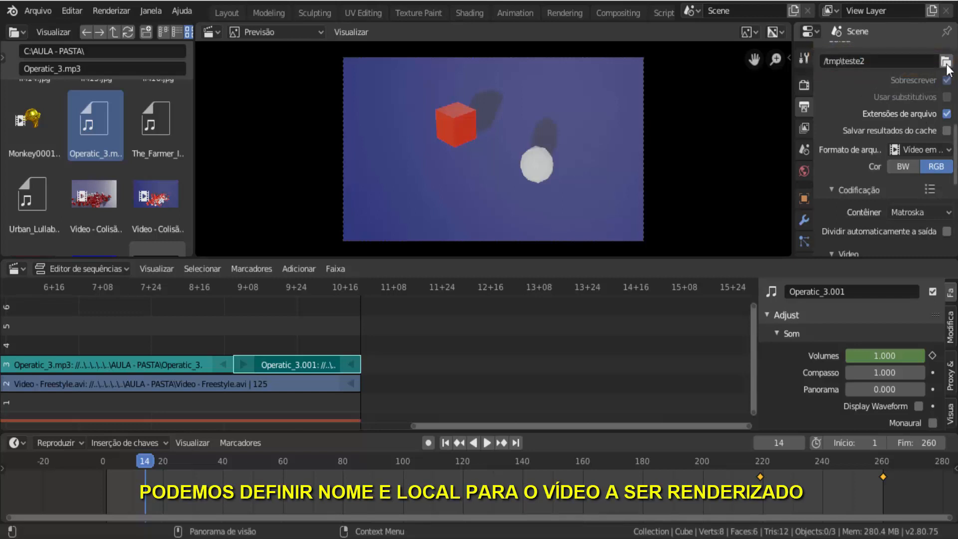
pyautogui.click(946, 61)
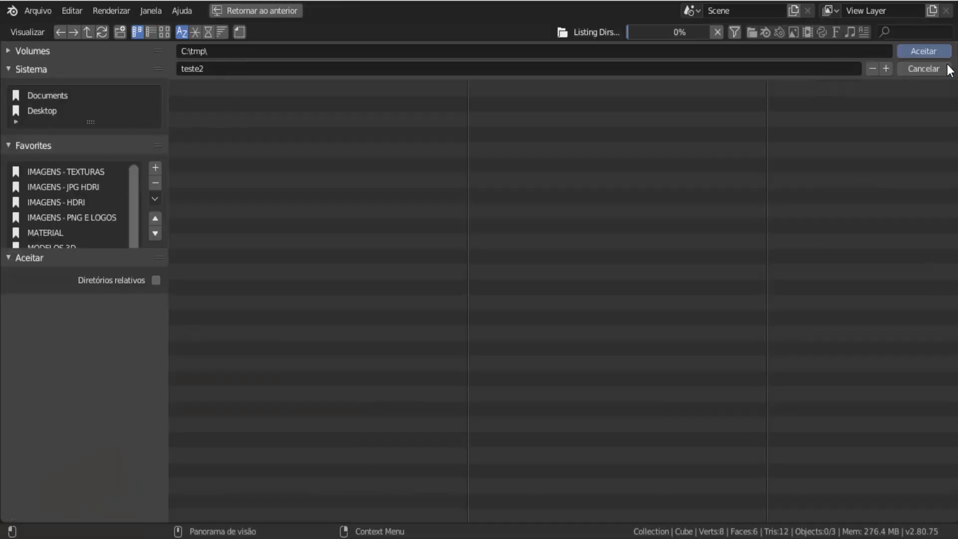
pyautogui.press('Escape')
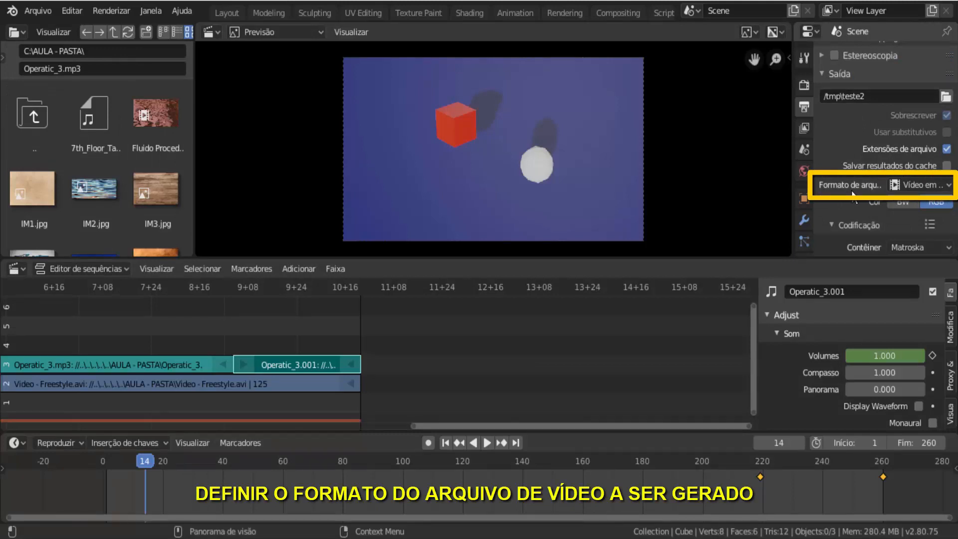
# Choose Vídeo em FFMpeg as the output file format and bring the encoding settings into view
pyautogui.click(921, 185)
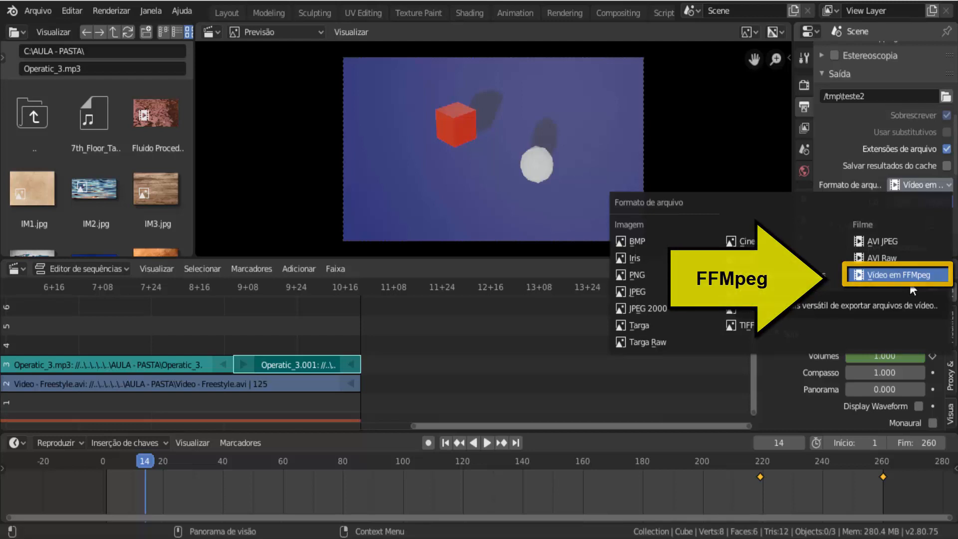
pyautogui.click(892, 275)
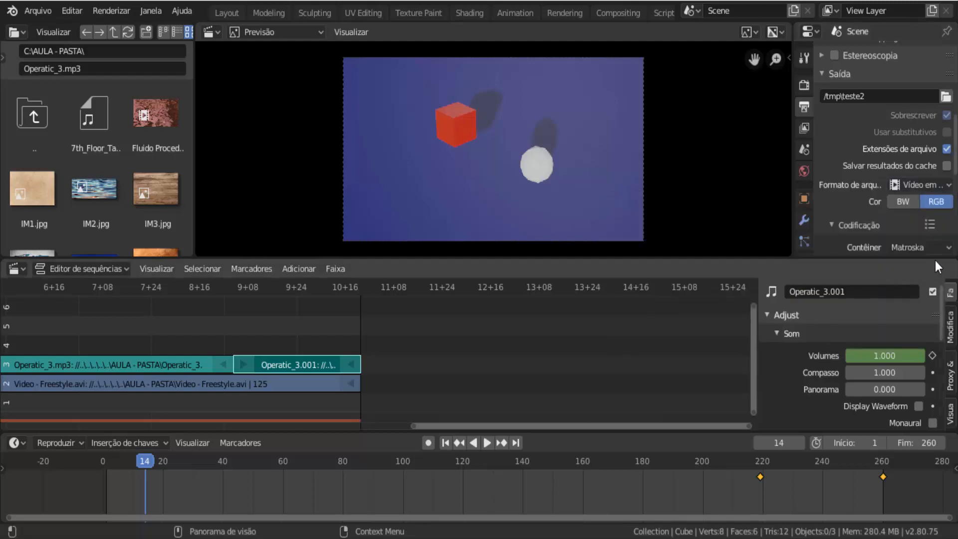
pyautogui.scroll(-6, 942, 164)
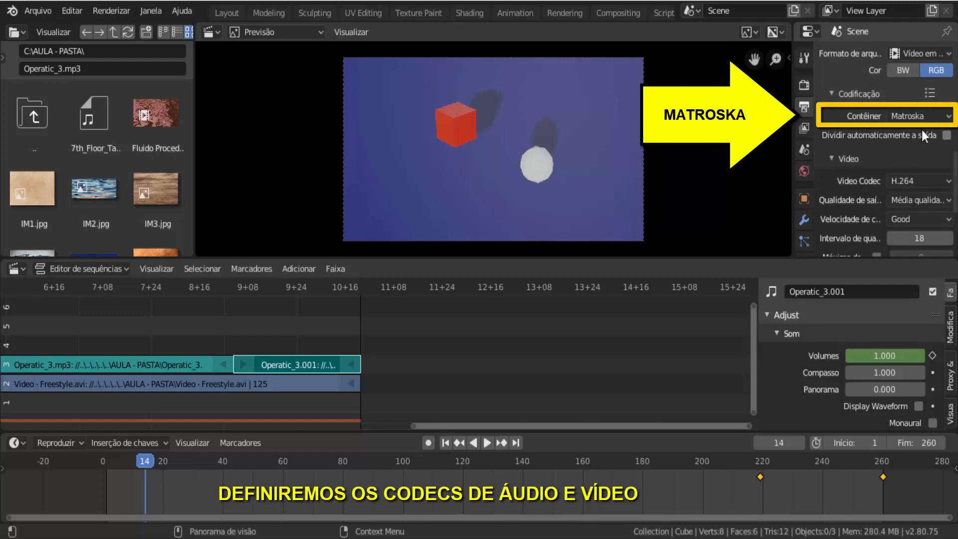
# Configure the output encoding with the Matroska container, the H.264 video codec and the MP3 audio codec
pyautogui.click(948, 116)
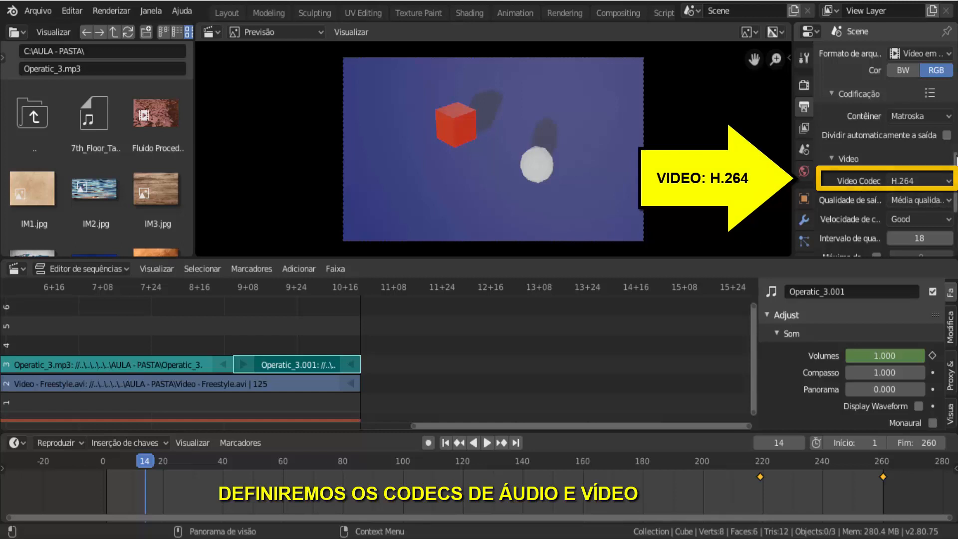
pyautogui.scroll(-6, 956, 164)
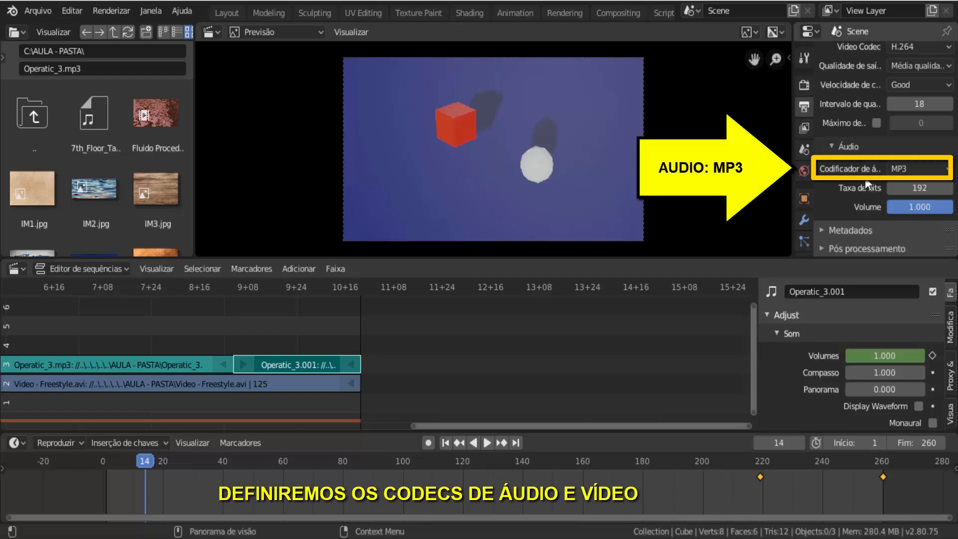
pyautogui.click(920, 170)
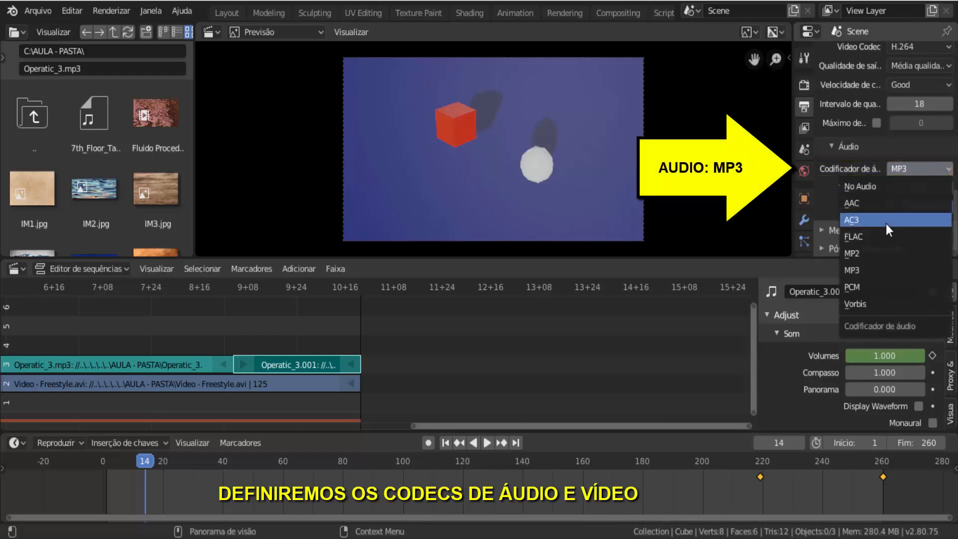
pyautogui.click(876, 270)
pyautogui.scroll(8, 885, 150)
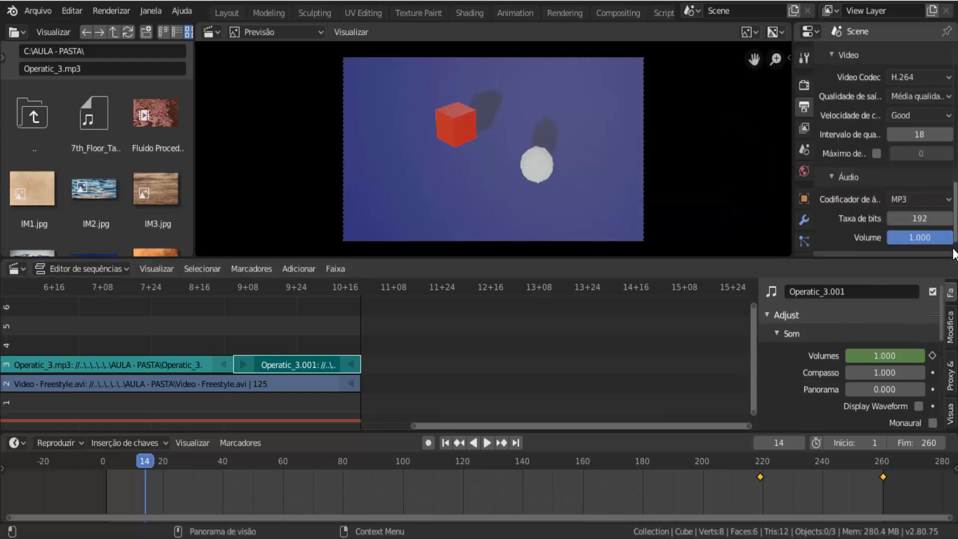
pyautogui.scroll(5, 956, 179)
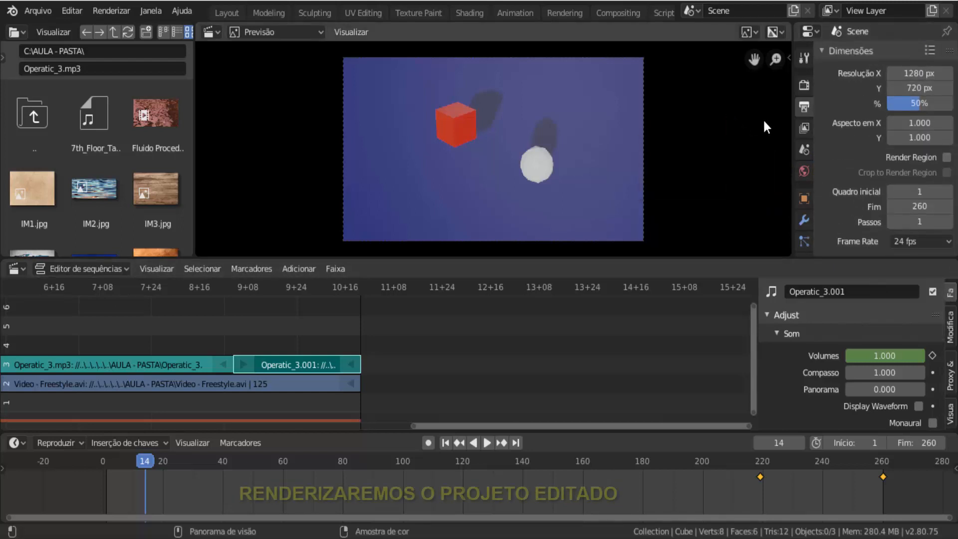
# Render the edited sequence as an animation and close the render result window once all frames are finished
pyautogui.click(113, 10)
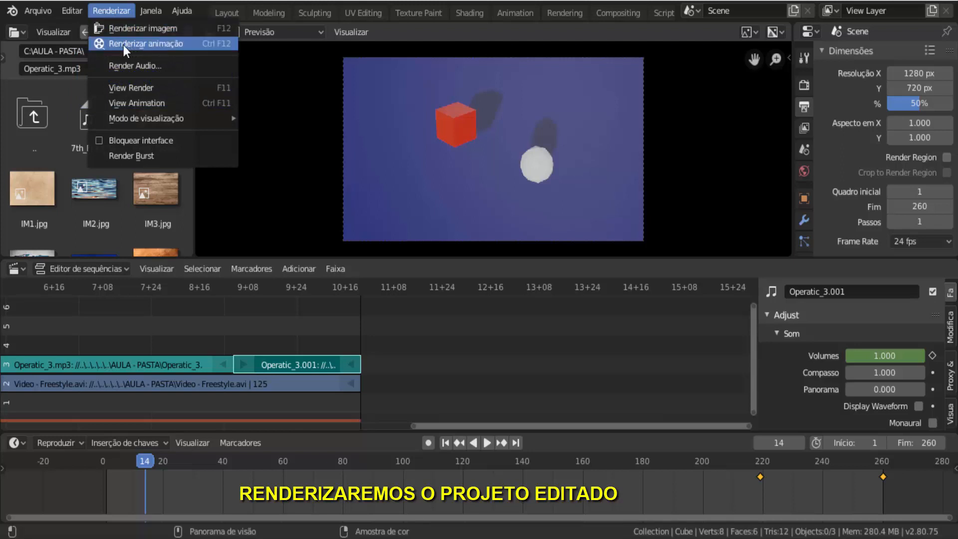
pyautogui.click(157, 44)
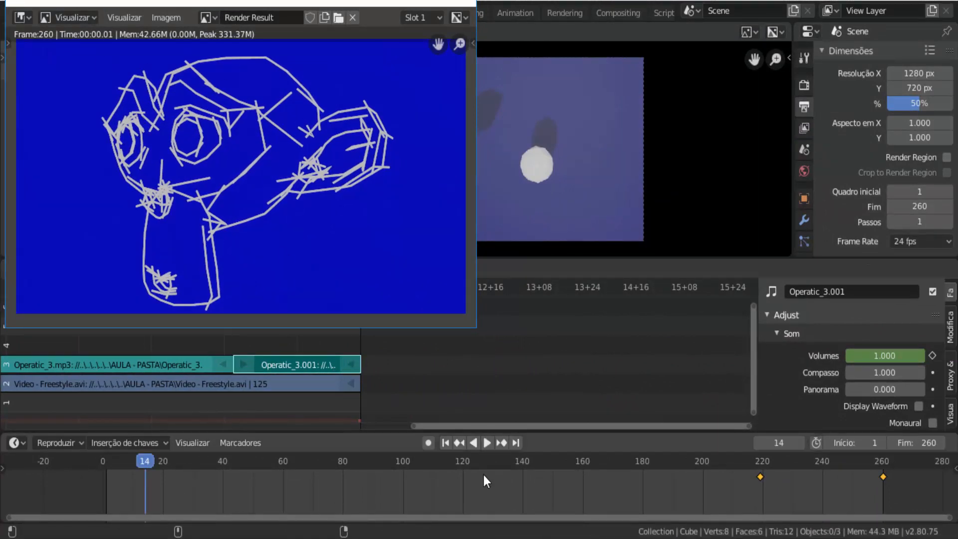
pyautogui.click(464, 3)
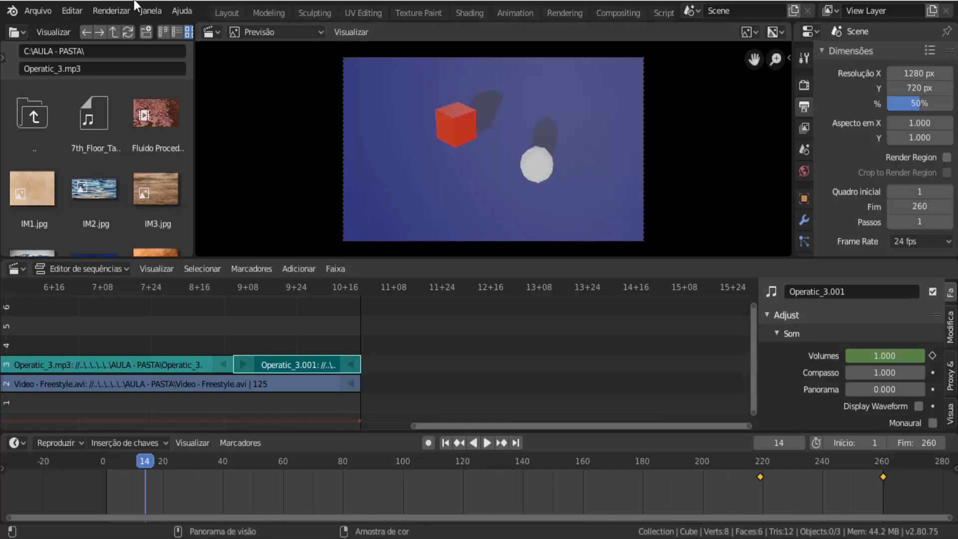
# Play back the rendered animation to check the finished video, and close the player window
pyautogui.click(111, 10)
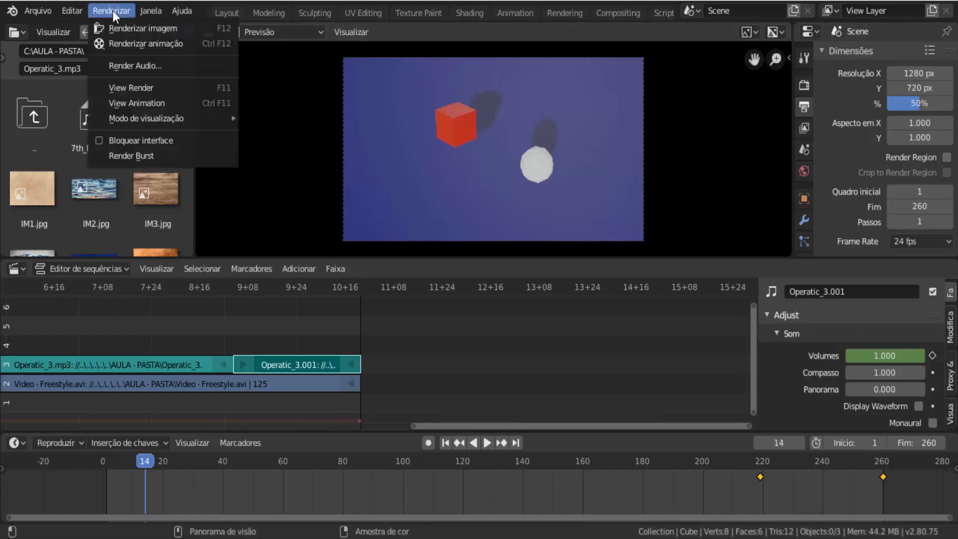
pyautogui.click(189, 102)
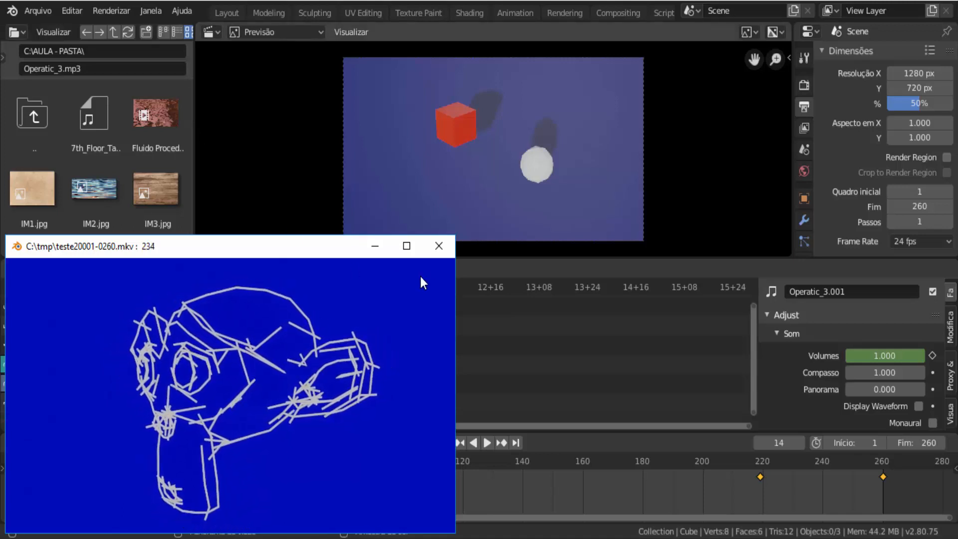
pyautogui.click(439, 246)
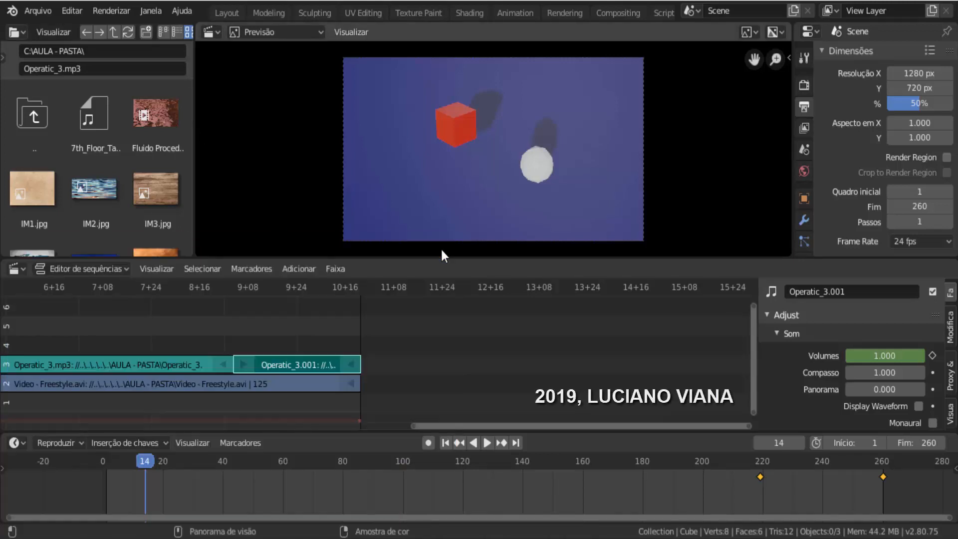